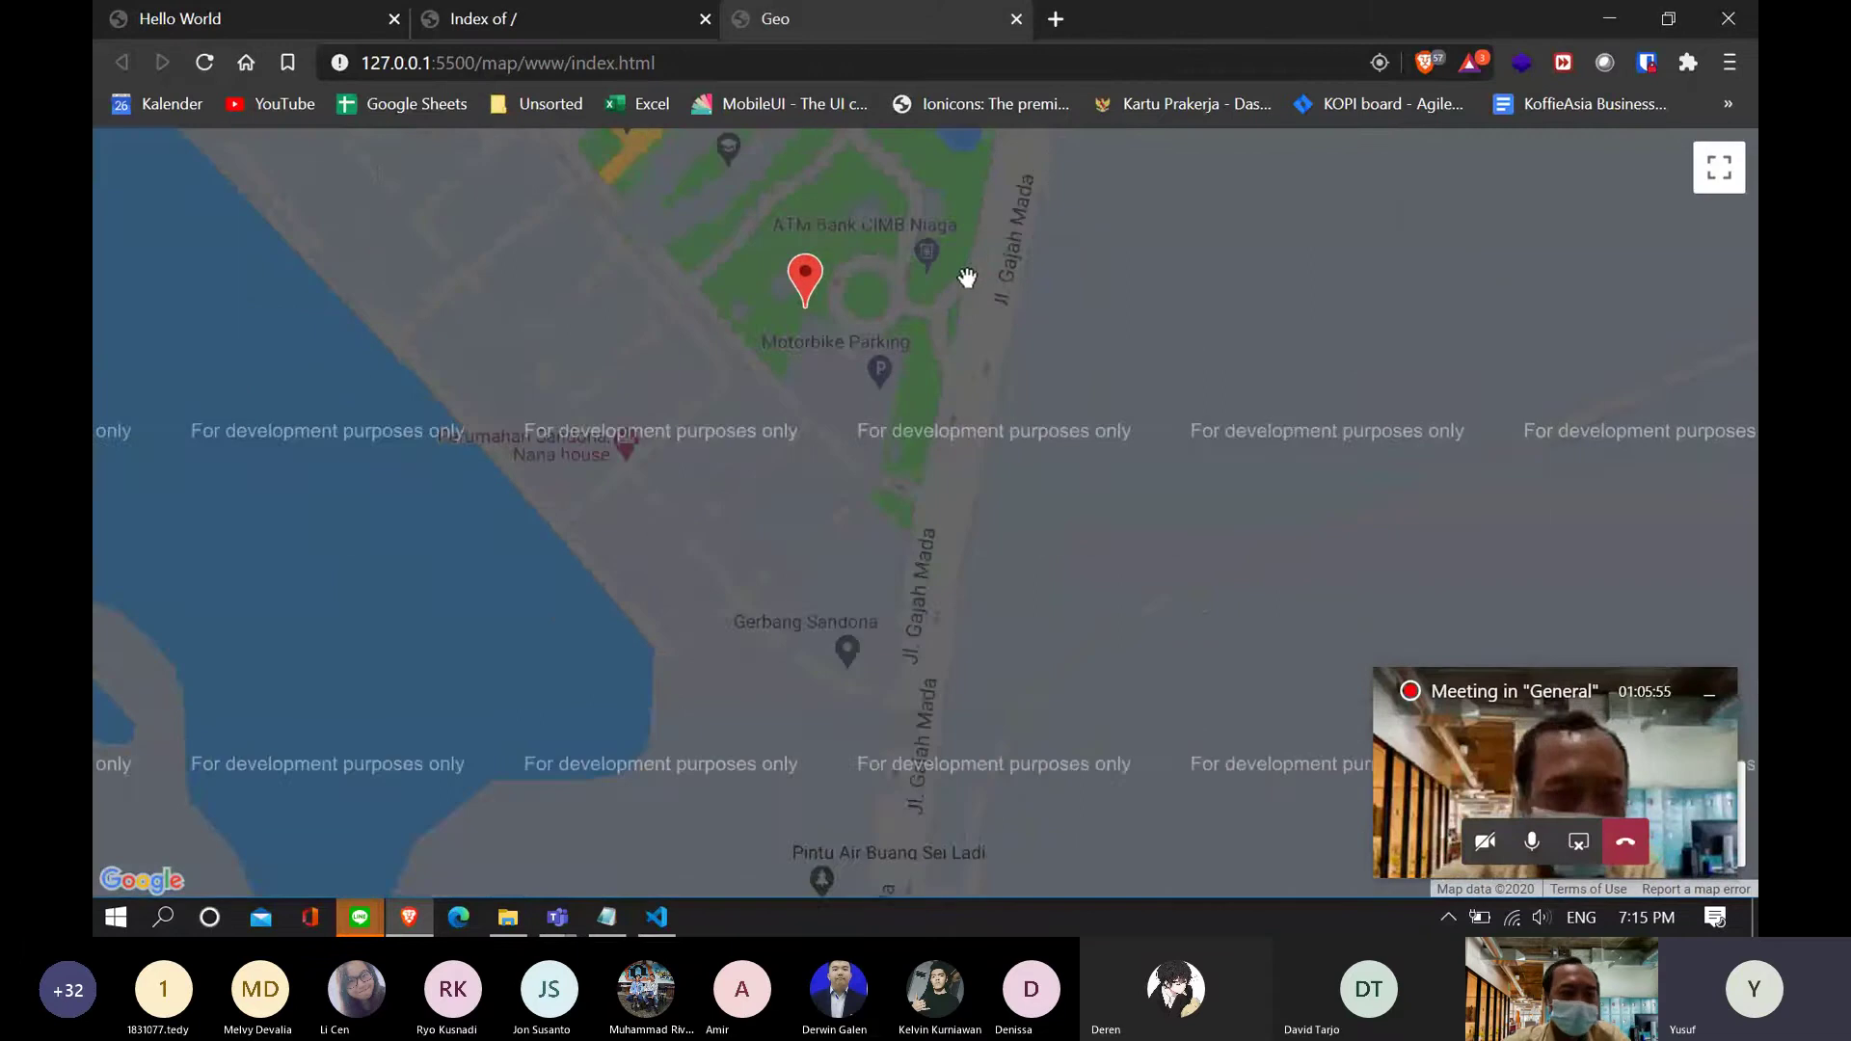
# - Examine the map around the red marker and inspect the page with developer tools in the Pixel 2 device preview
pyautogui.scroll(2, 968, 277)
pyautogui.moveTo(873, 215); pyautogui.dragTo(908, 398)
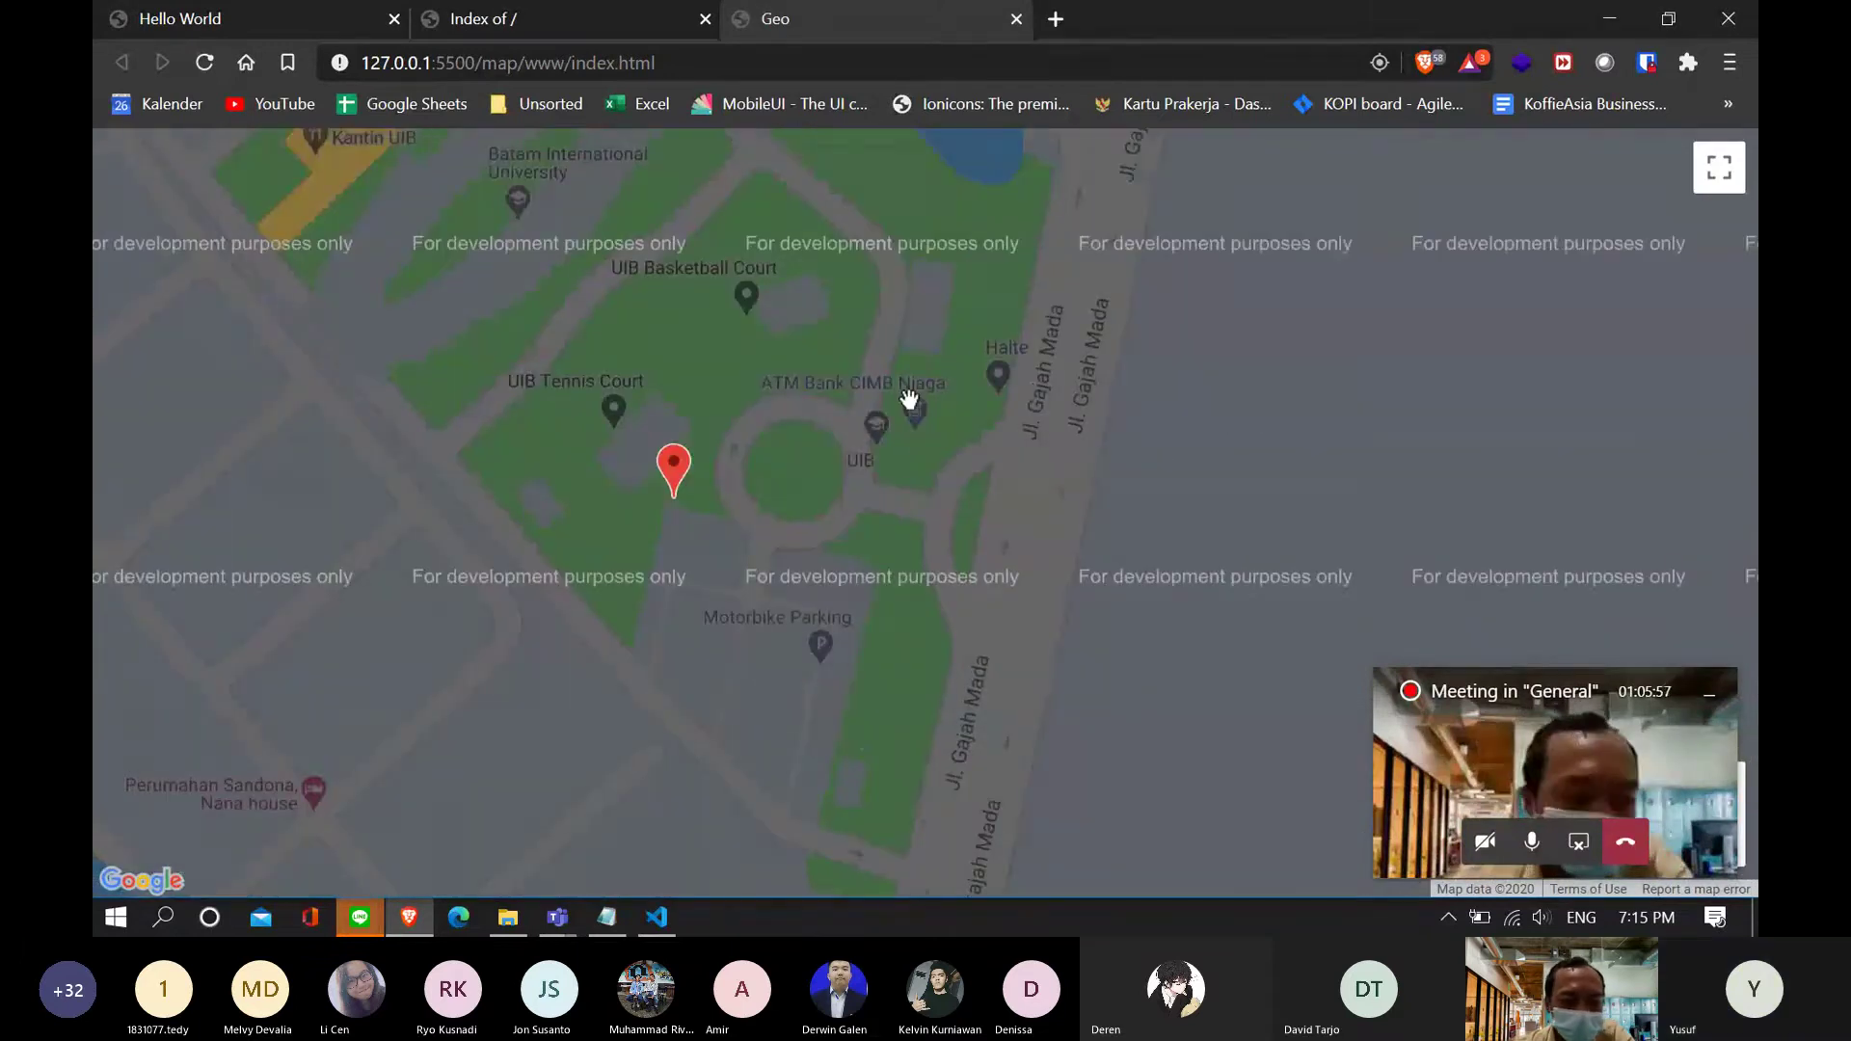
pyautogui.press('F11')
pyautogui.press('F11')
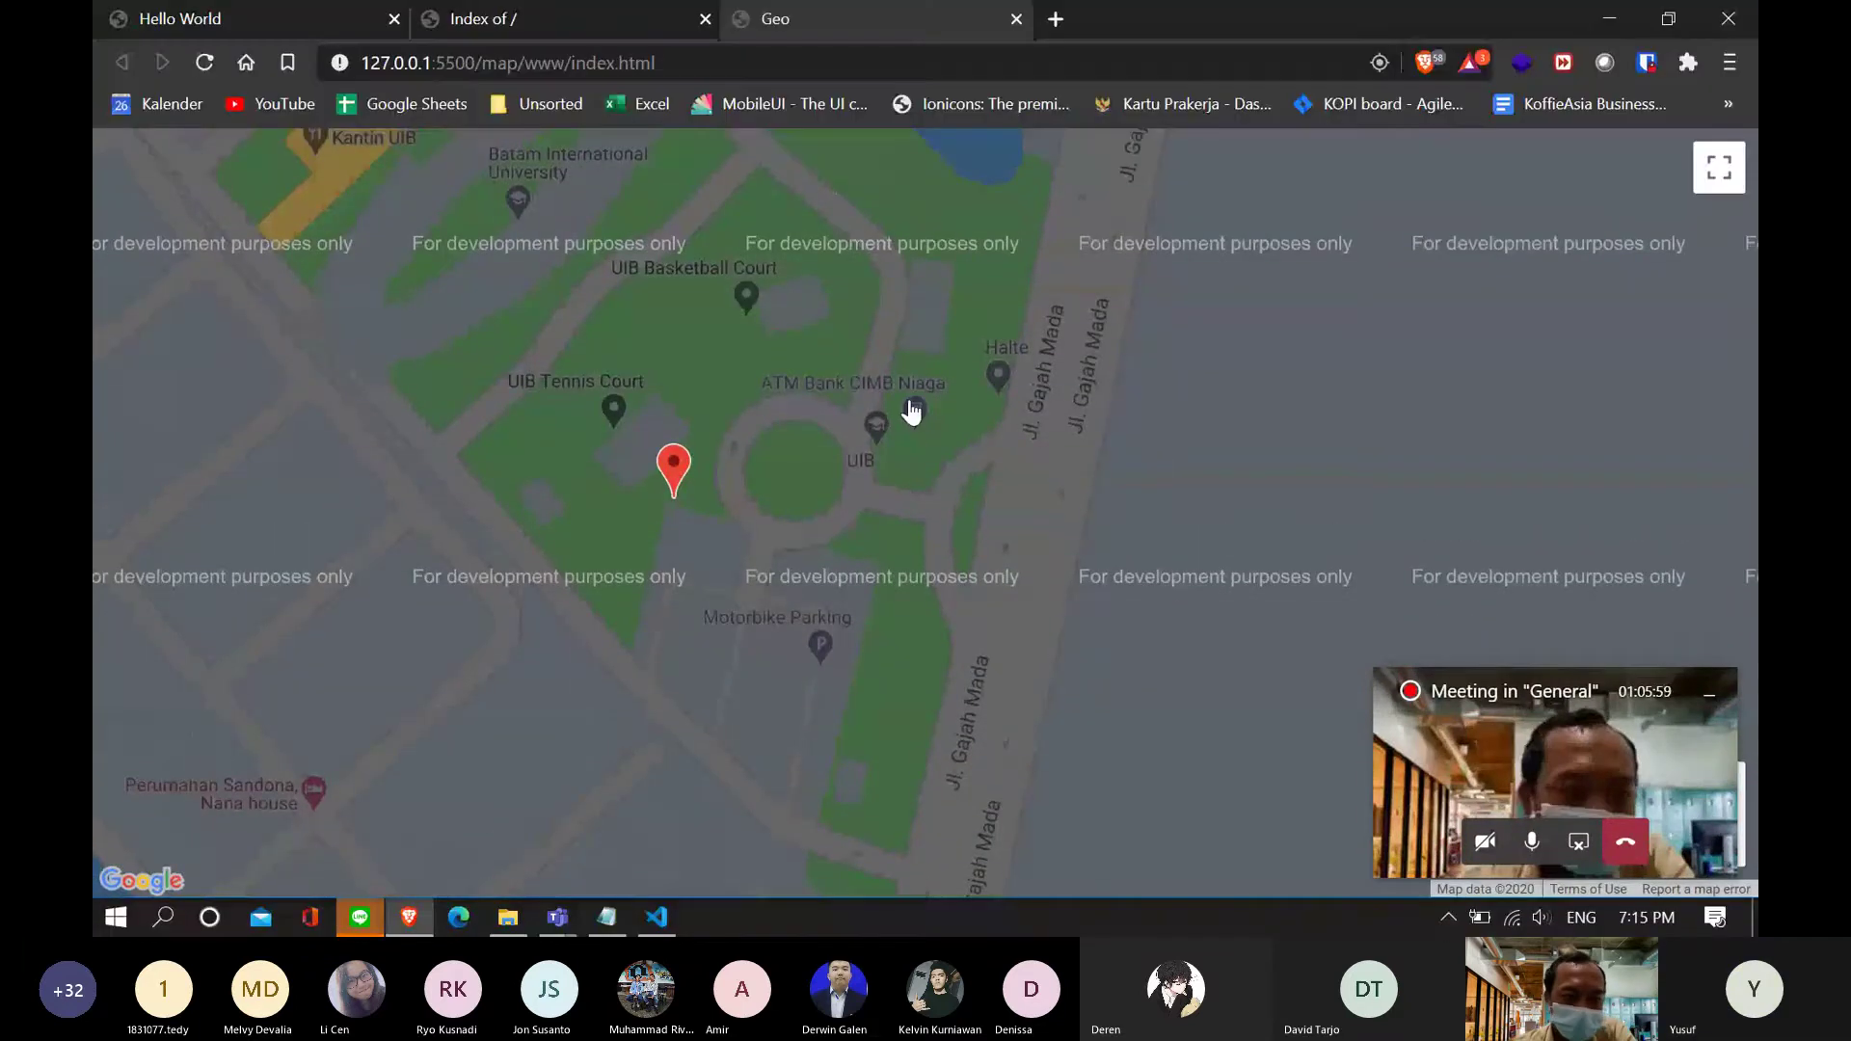
pyautogui.press('F12')
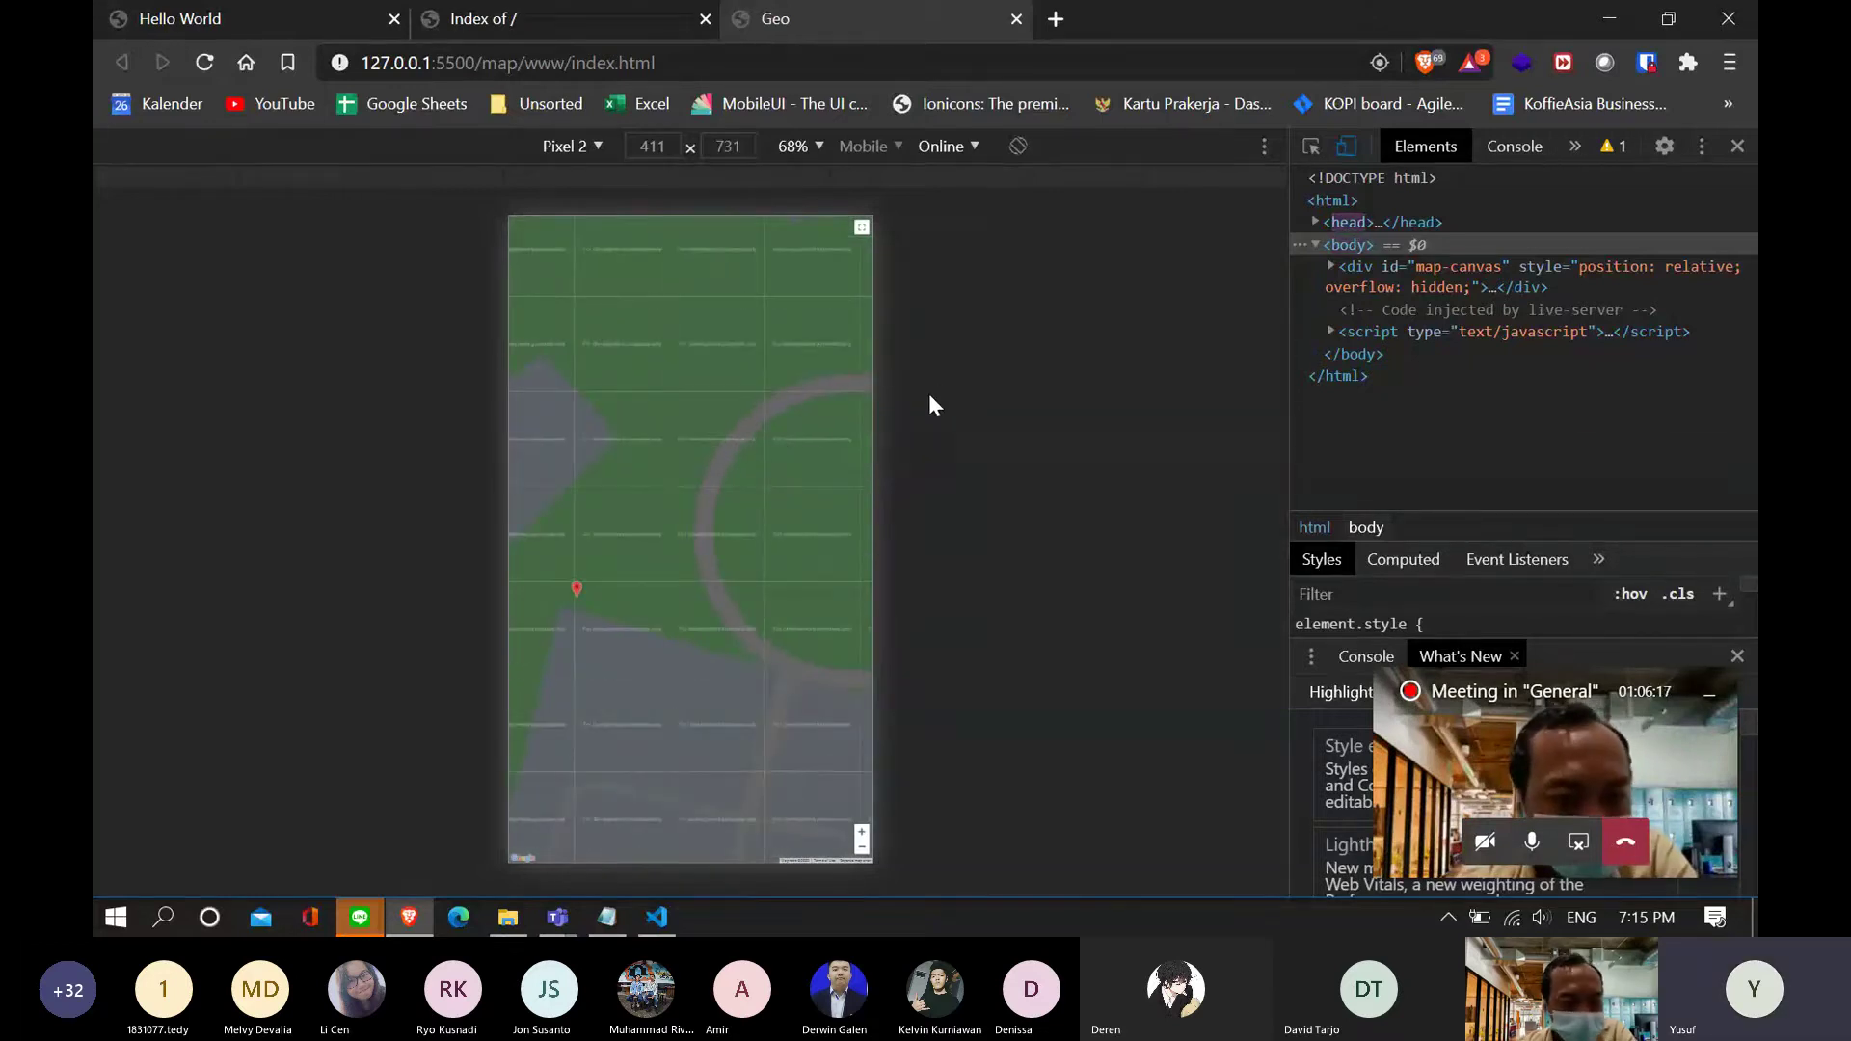
# - Switch to the Teams meeting window and toggle its screen-sharing options
pyautogui.hotkey('alt', 'Tab')
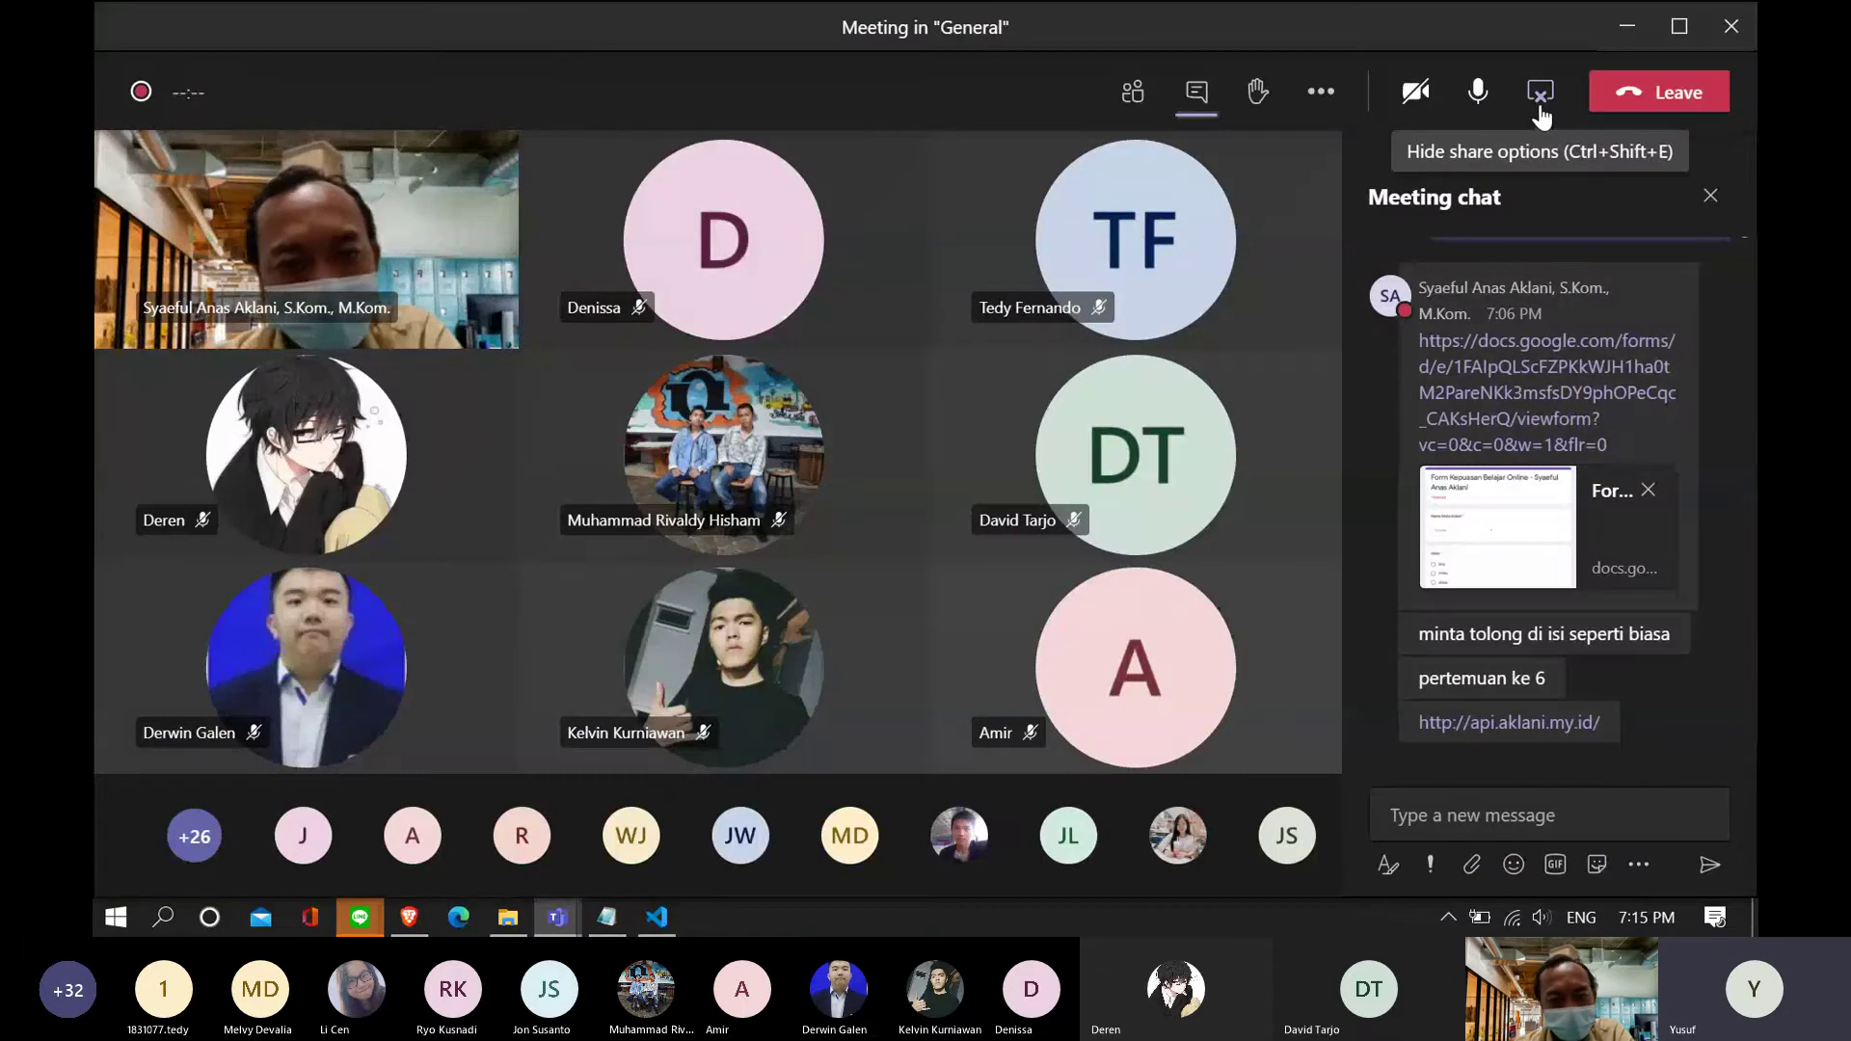
pyautogui.click(1539, 108)
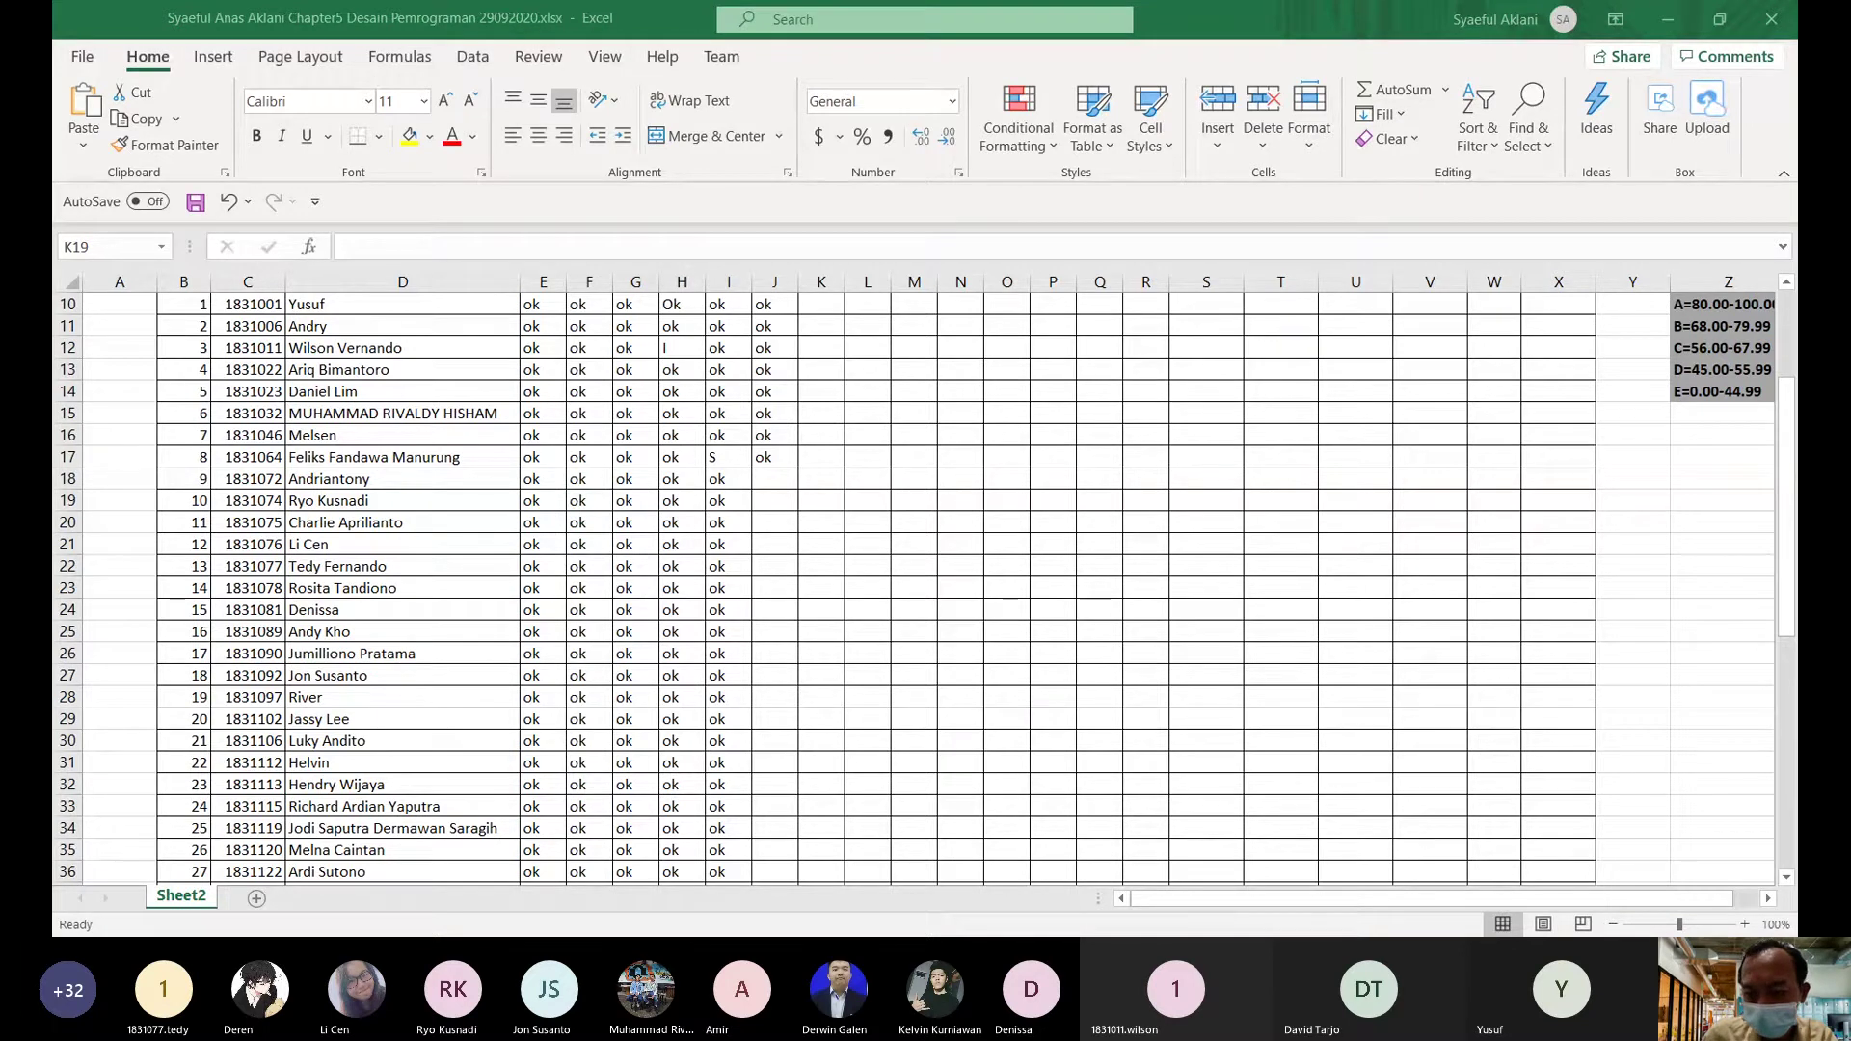
# - Clear the "ok" attendance mark from cell J17 in the Excel attendance sheet
pyautogui.click(774, 479)
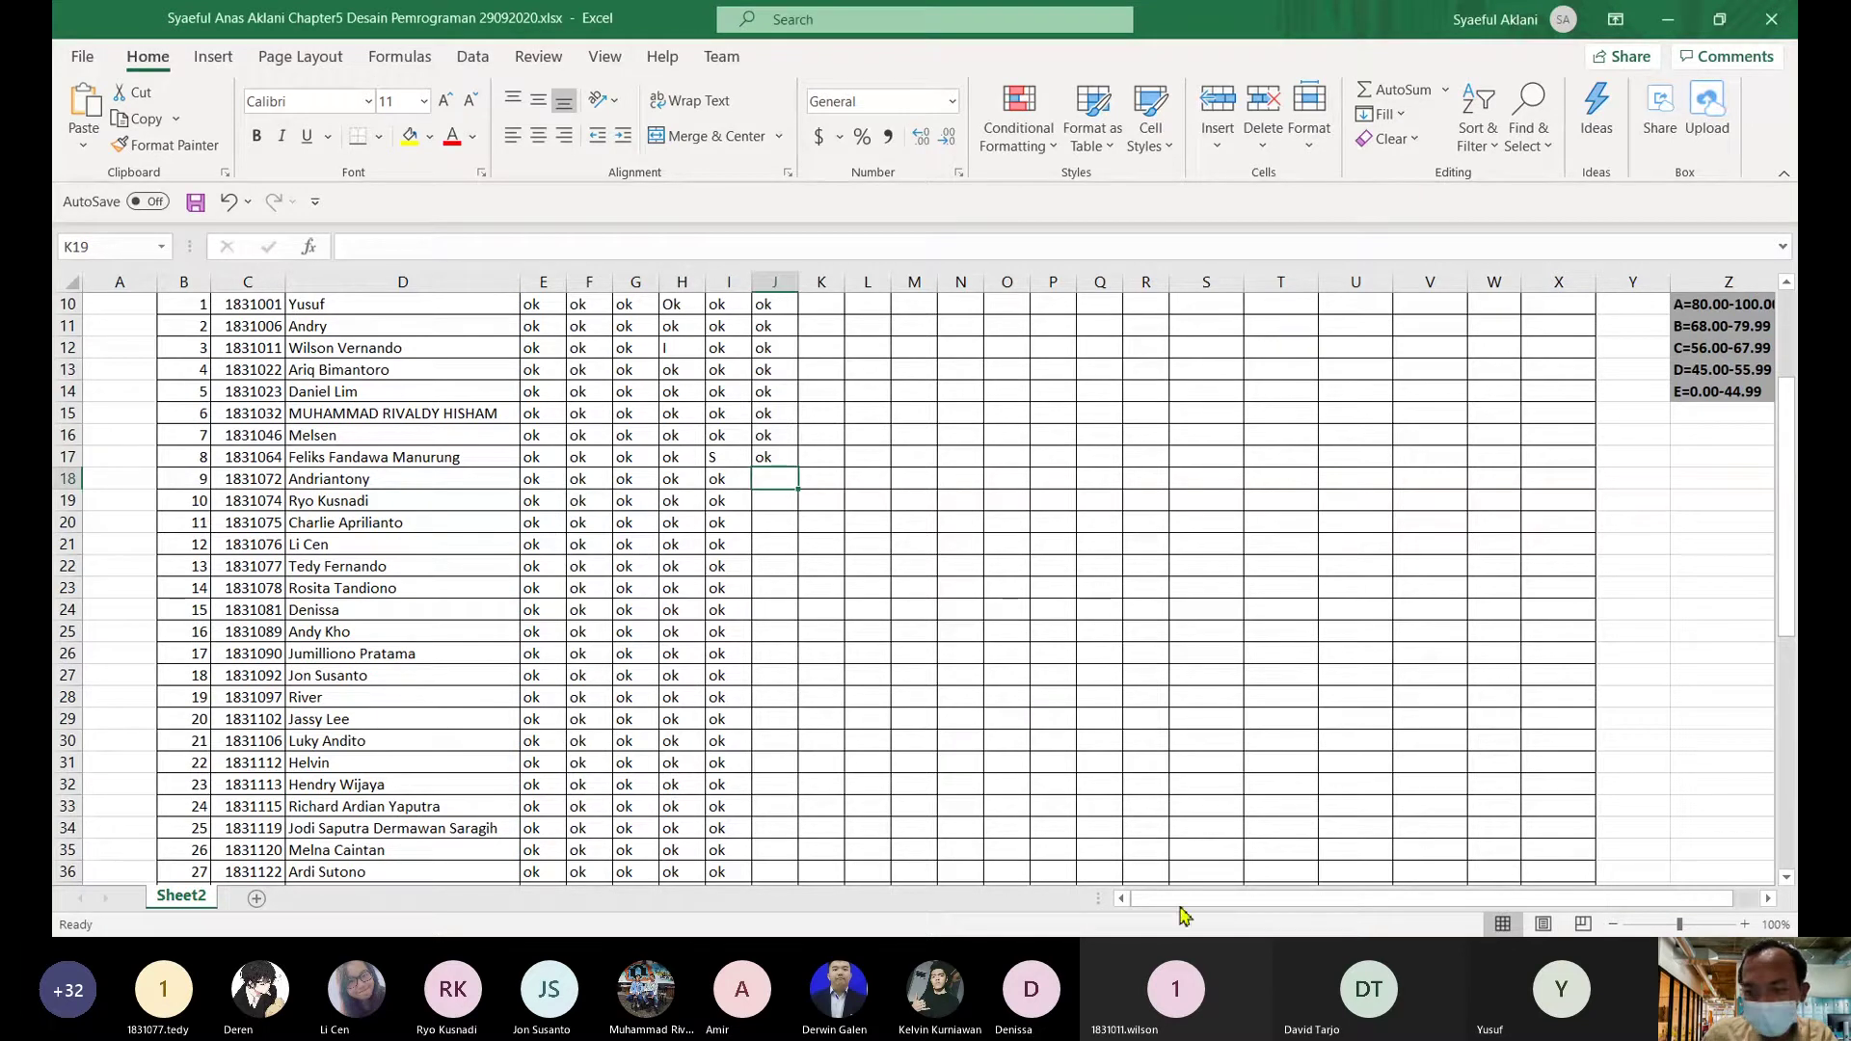
pyautogui.doubleClick(773, 459)
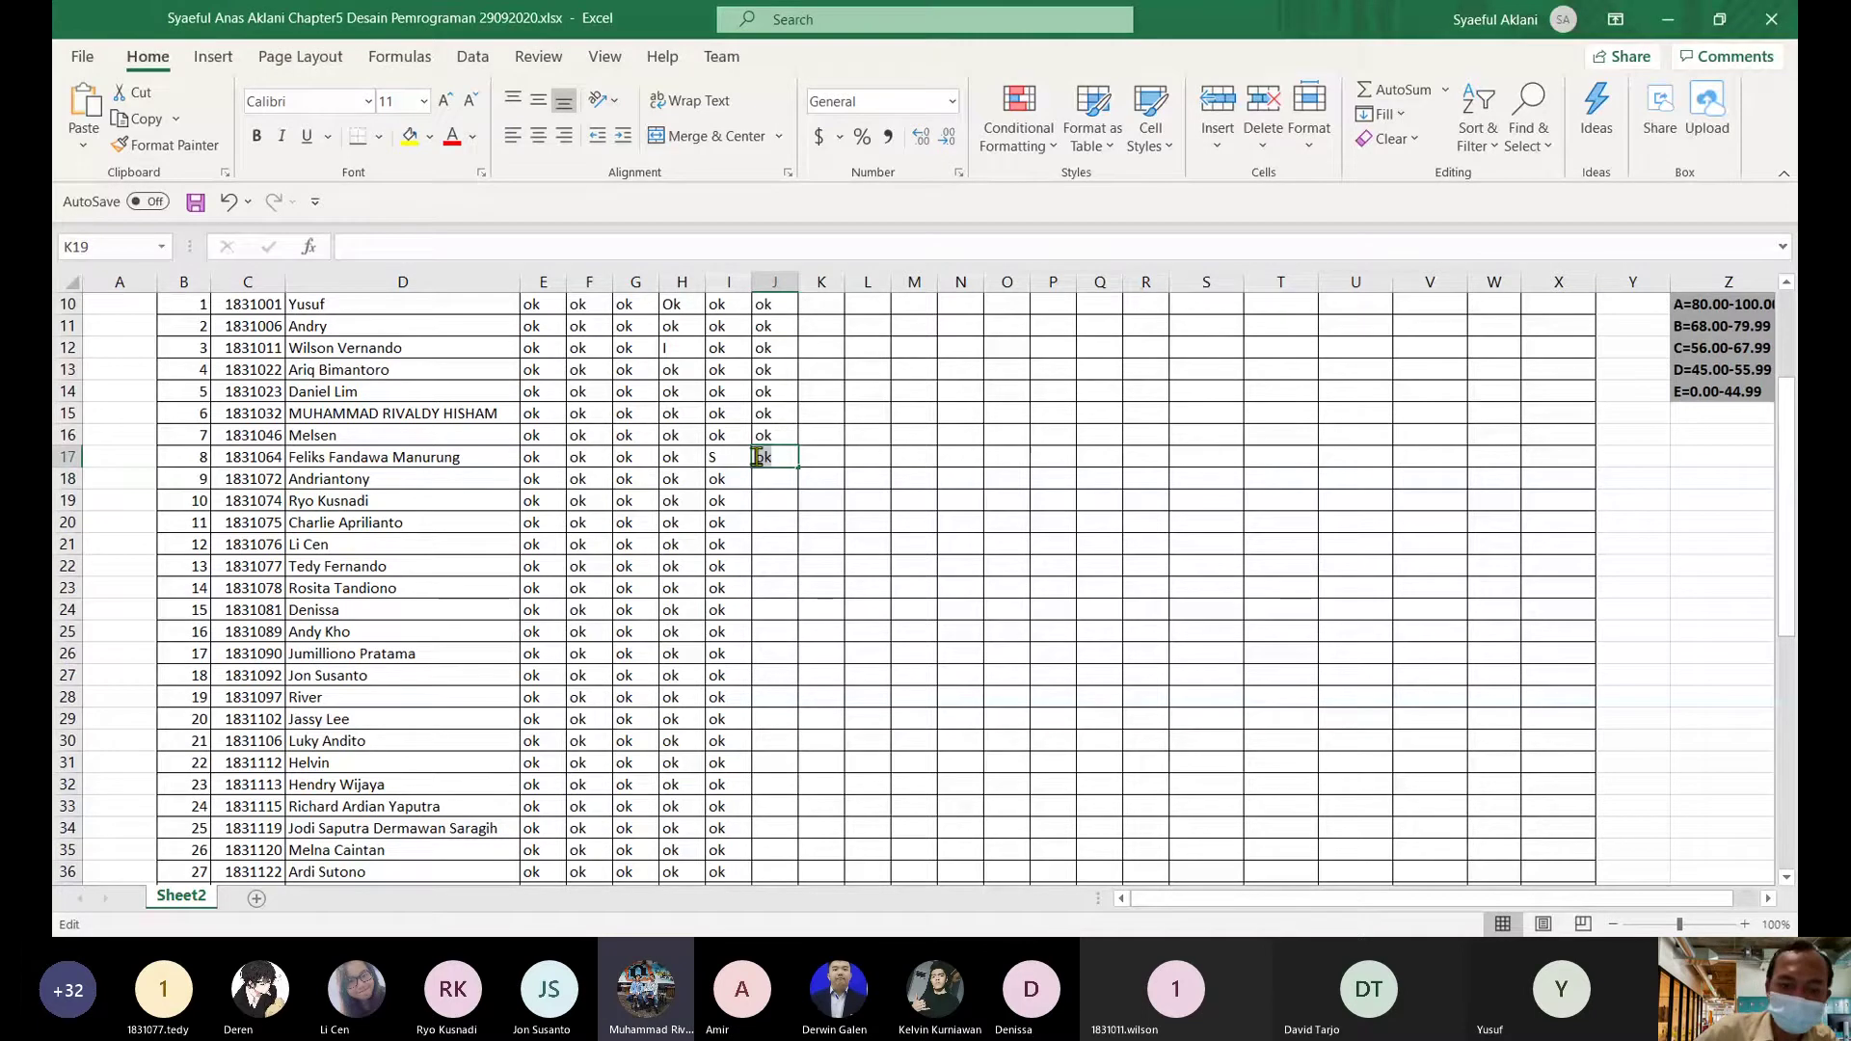
pyautogui.moveTo(757, 457); pyautogui.dragTo(793, 455)
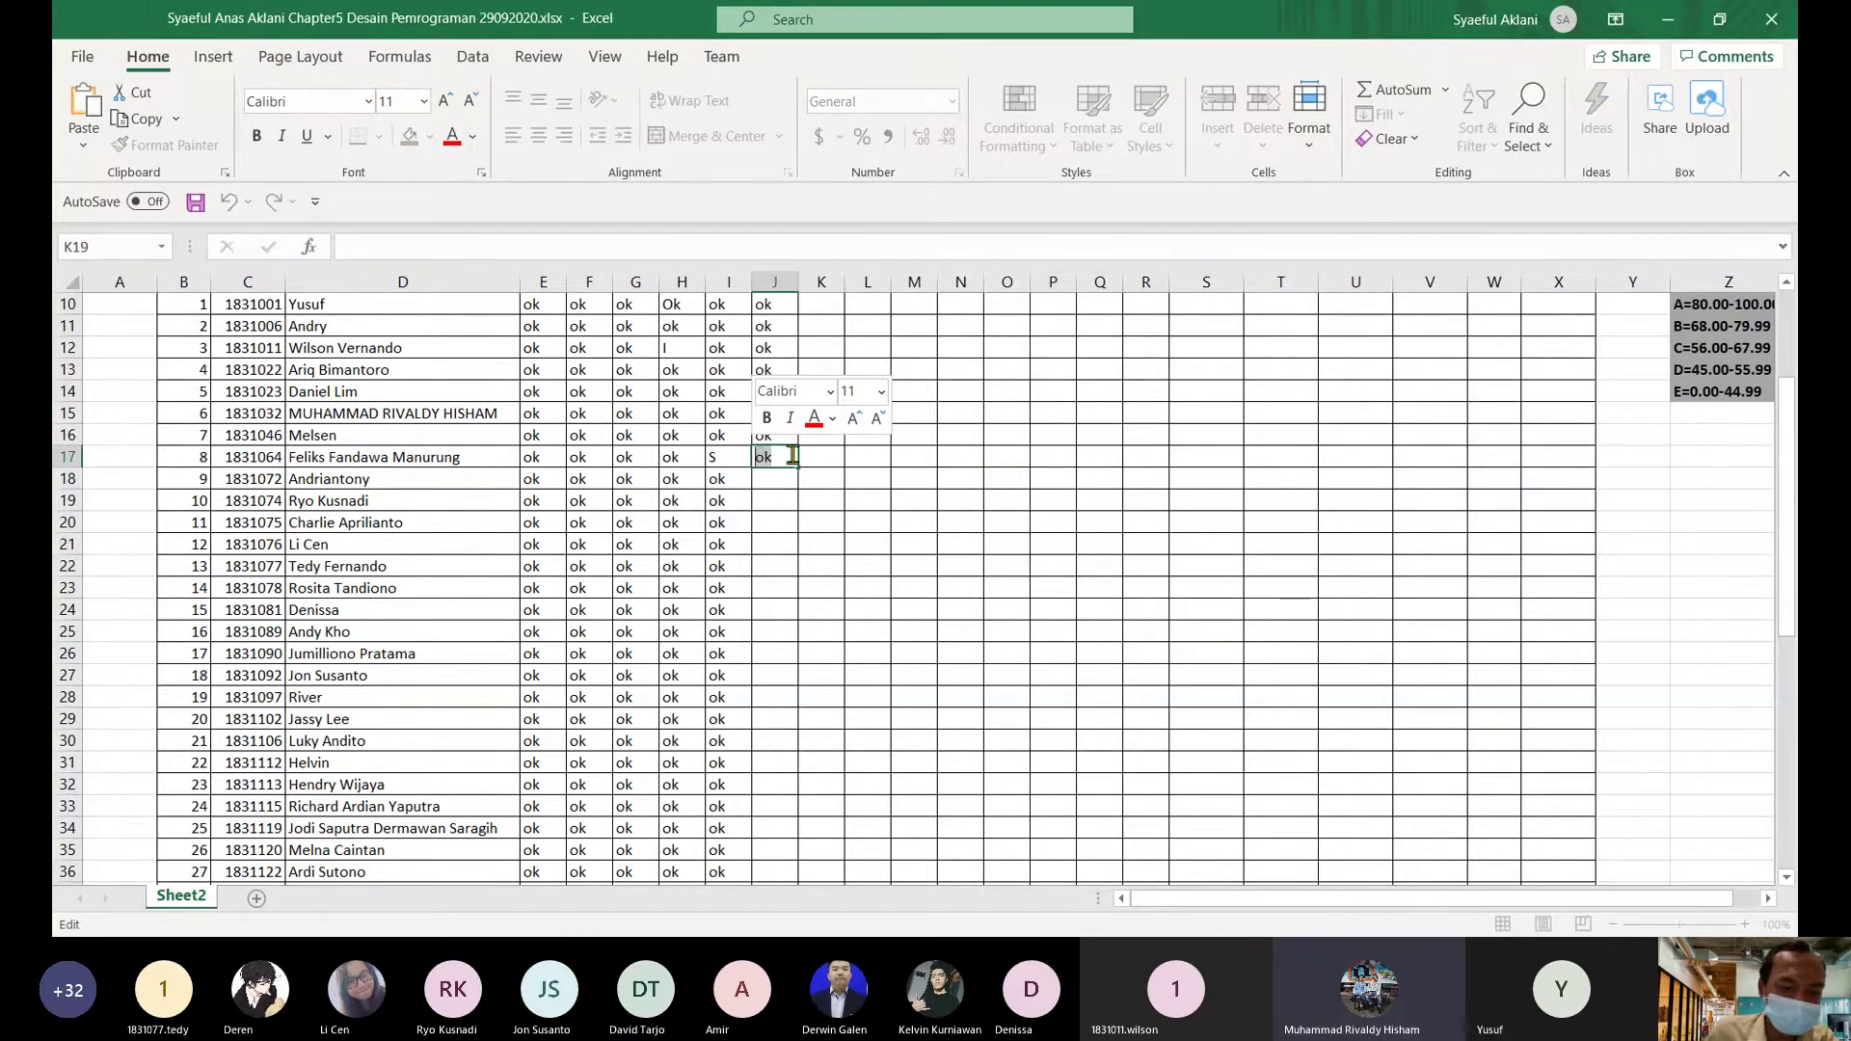
pyautogui.press('BackSpace')
pyautogui.hotkey('ctrl', 'Return')
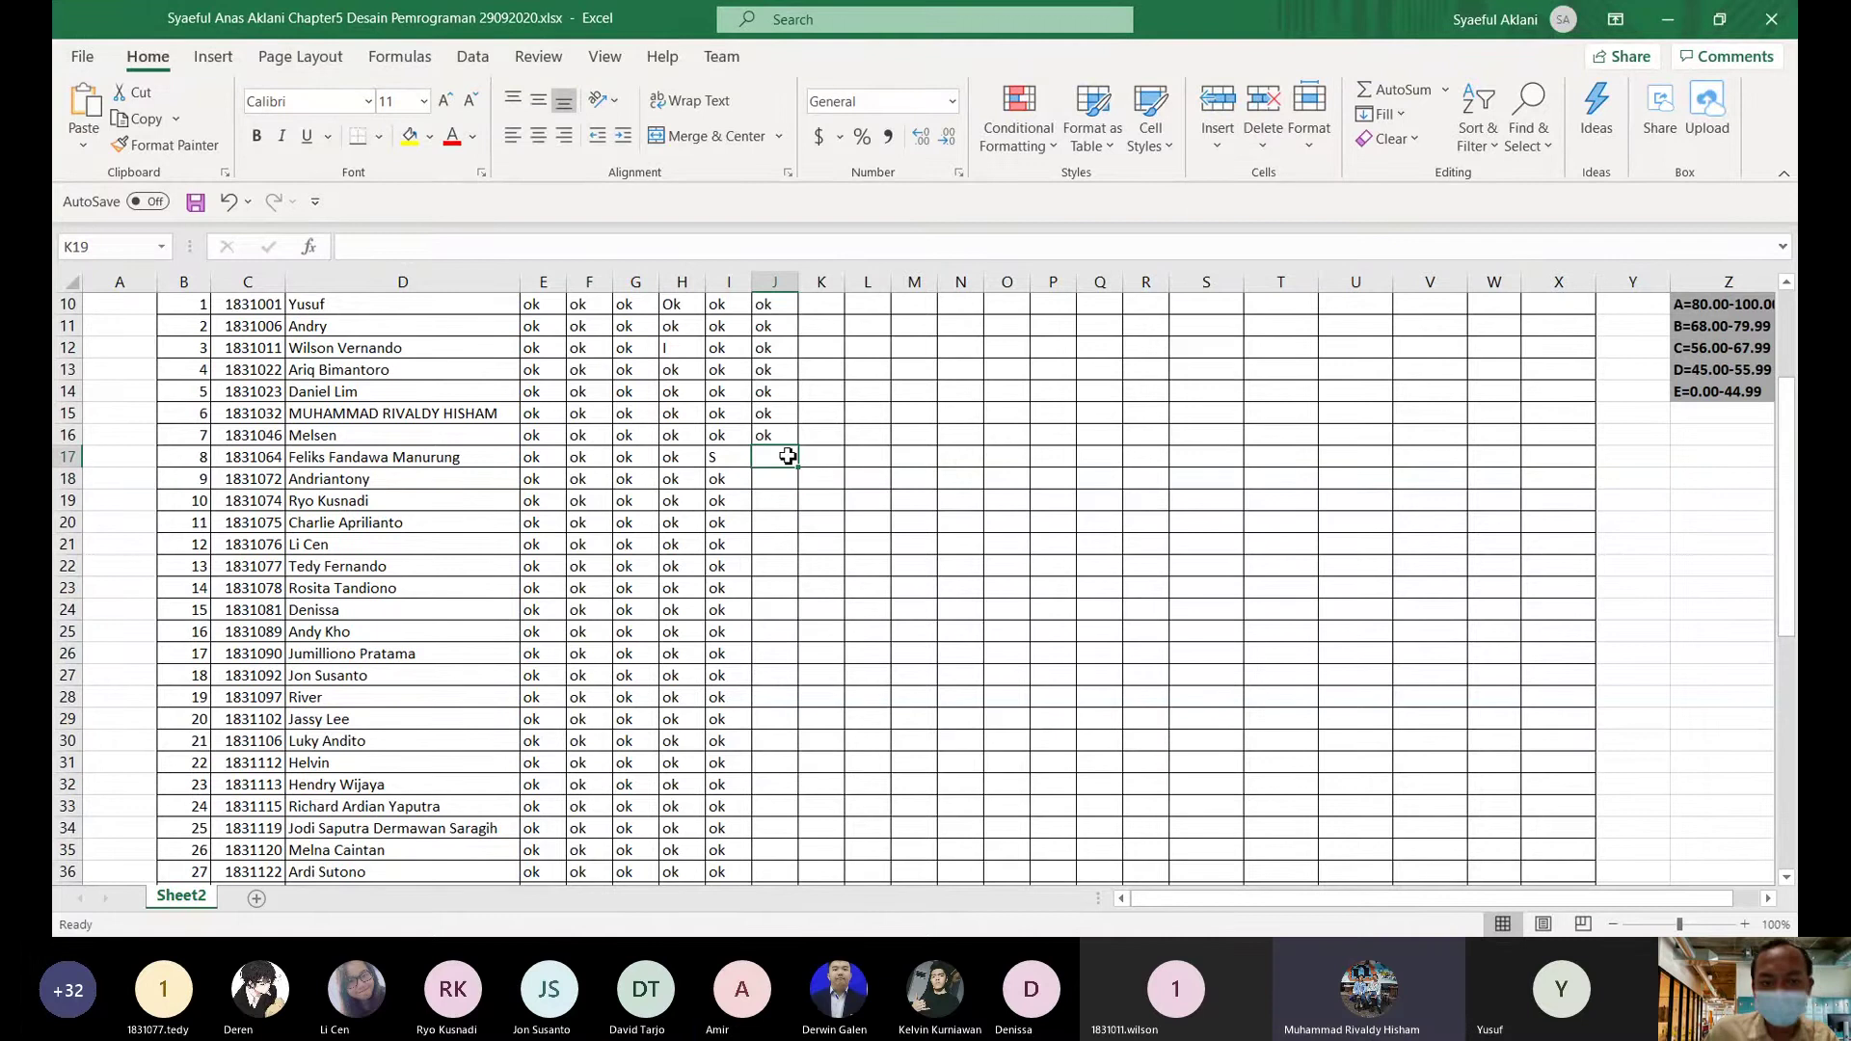
# - Enter "ok" in cells J18 and J19 to mark students 9 and 10 as present
pyautogui.click(790, 481)
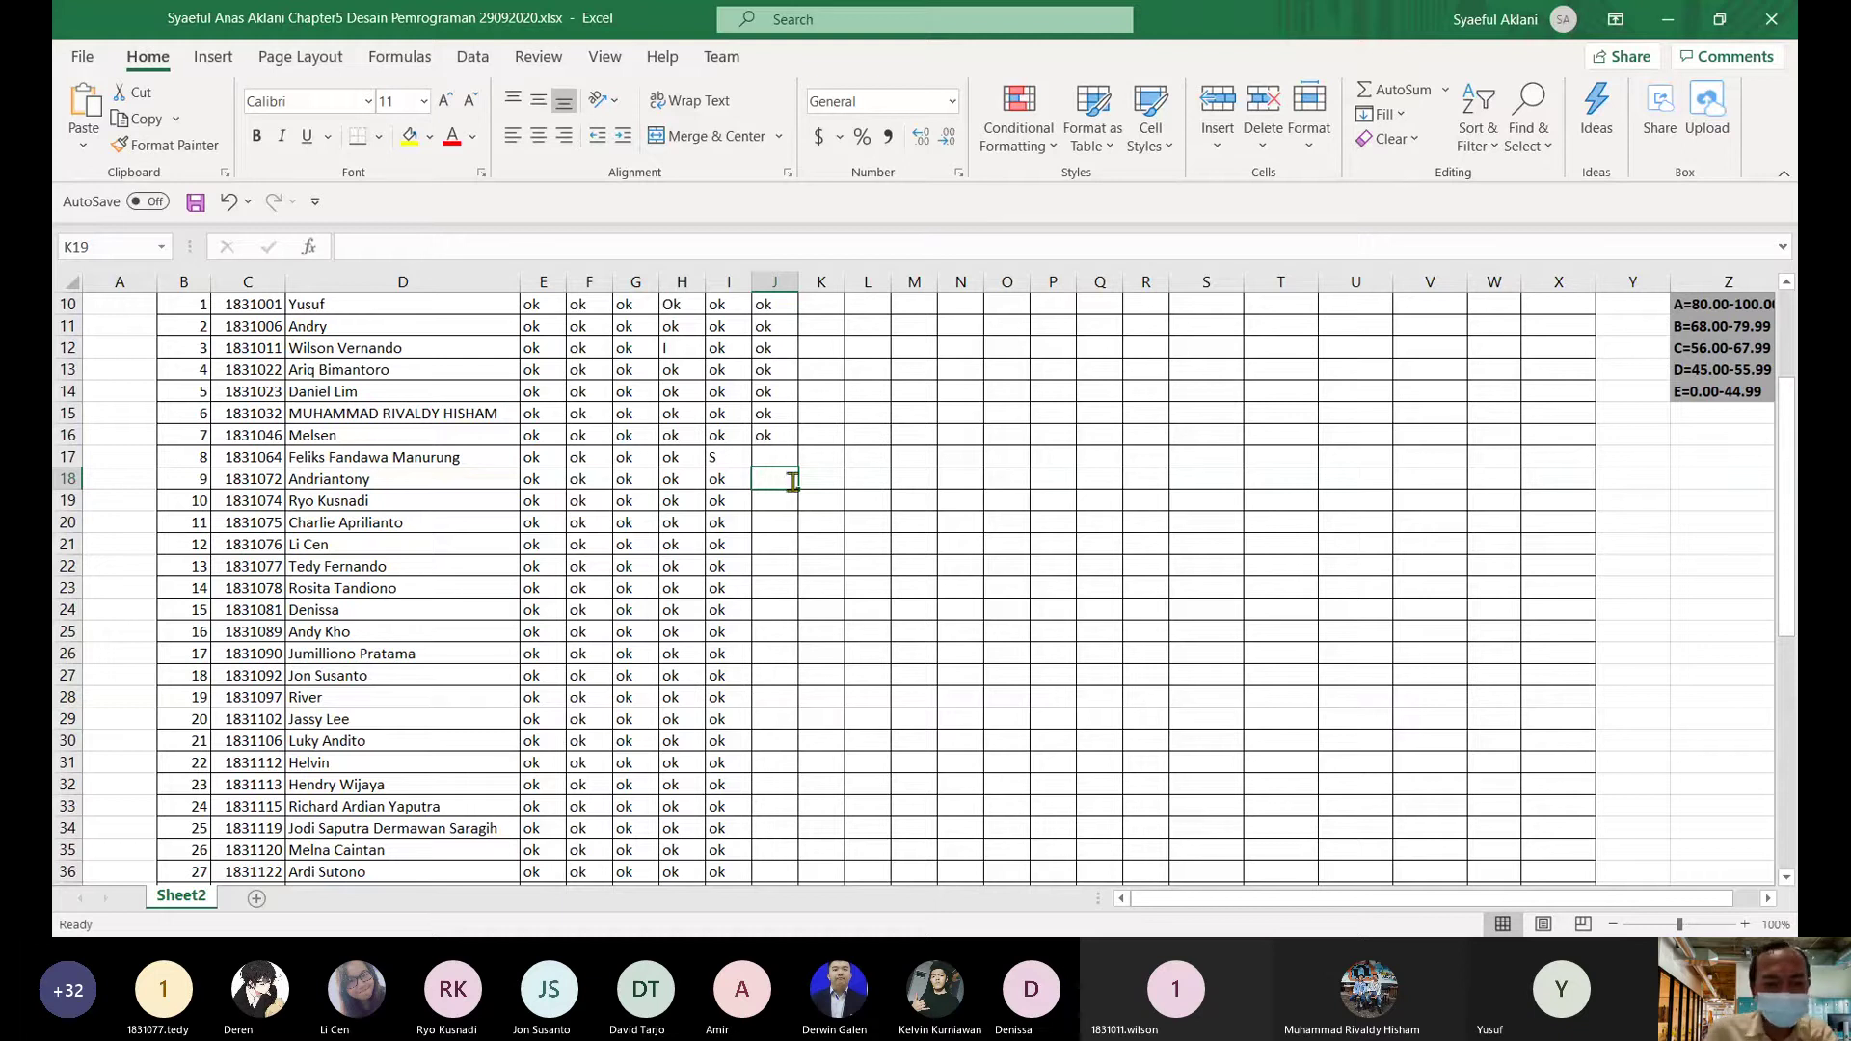
pyautogui.write('ok')
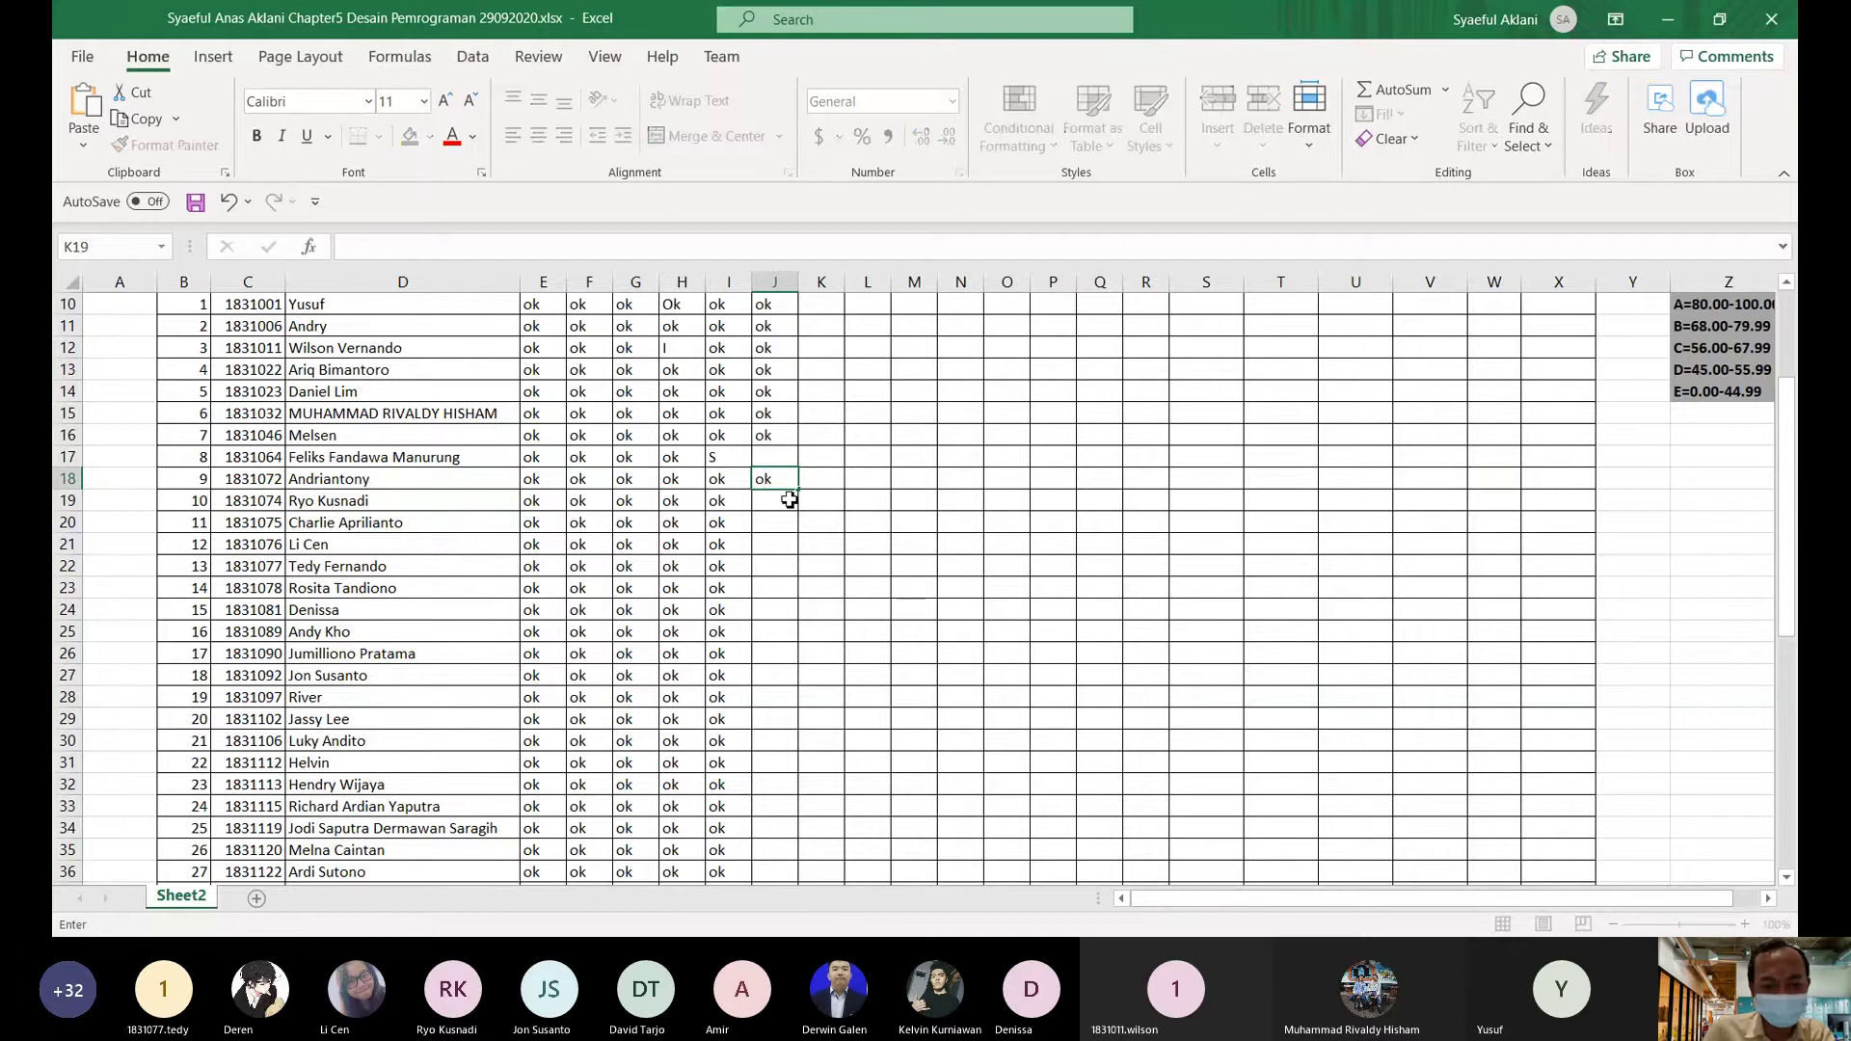
pyautogui.click(779, 479)
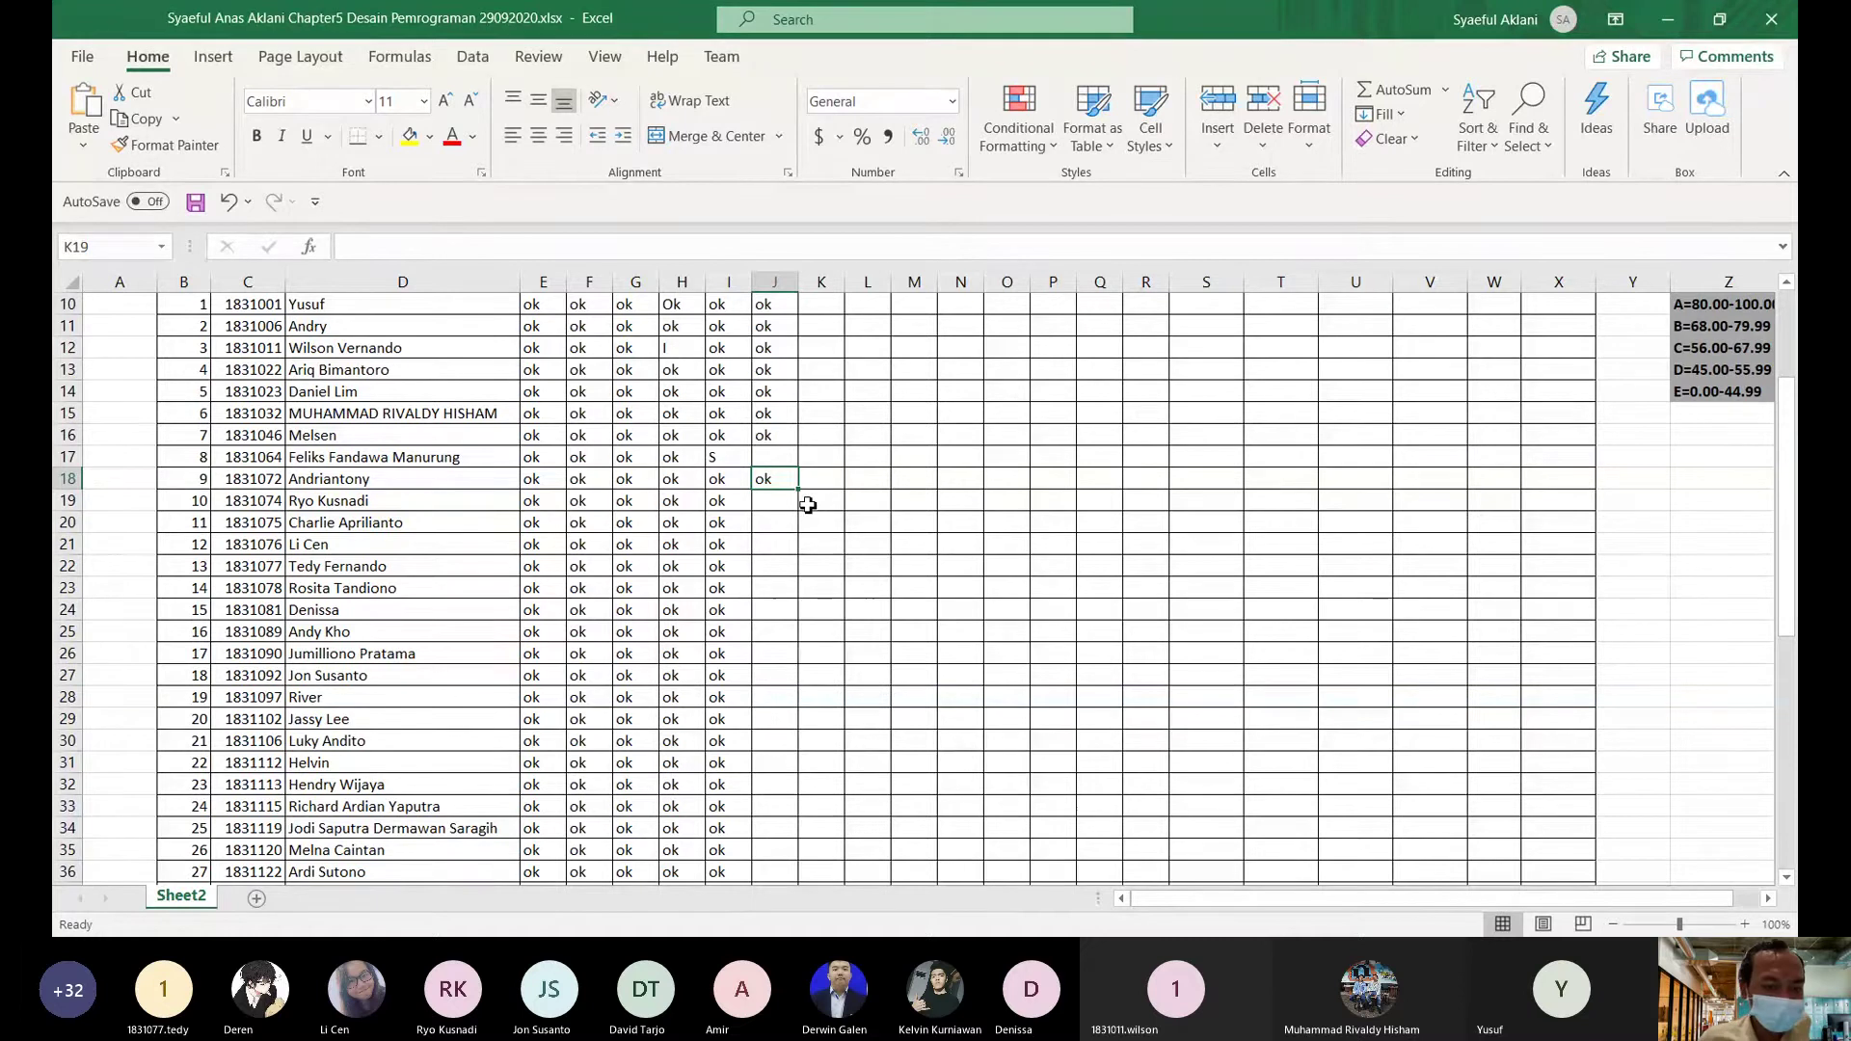
pyautogui.click(770, 504)
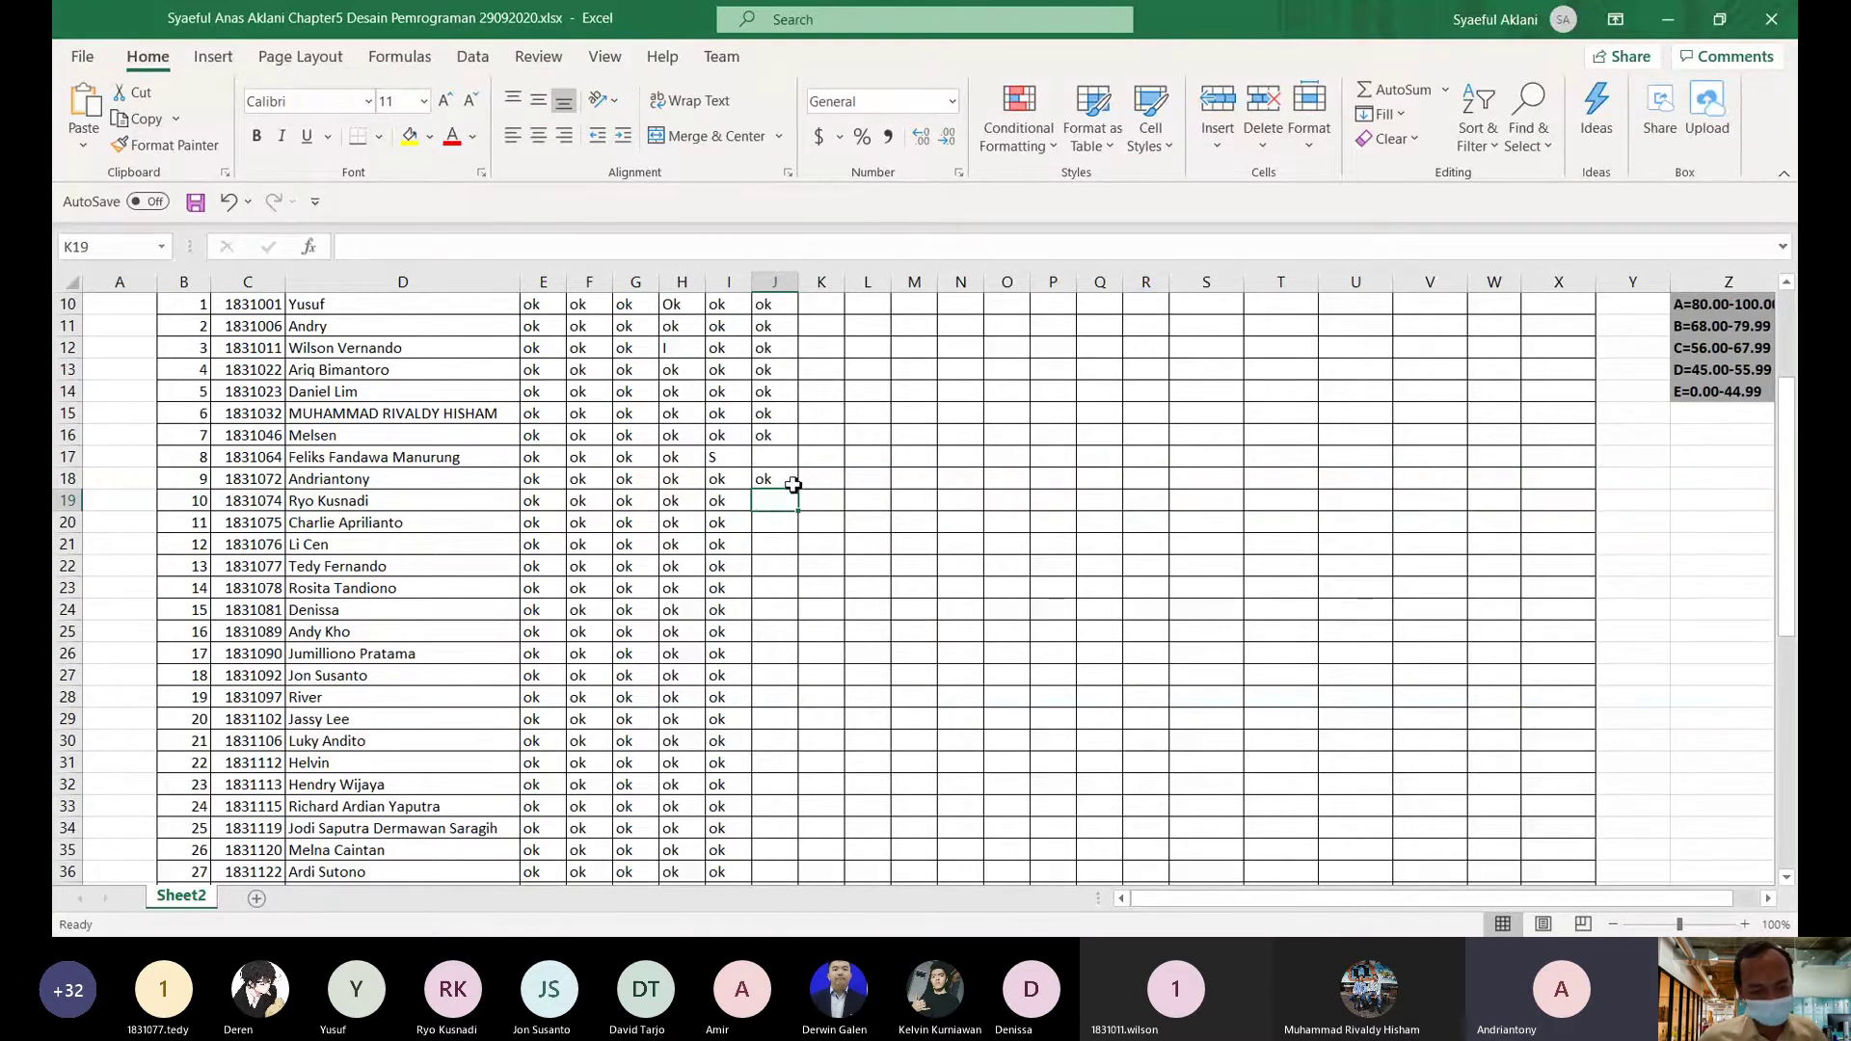
pyautogui.click(793, 484)
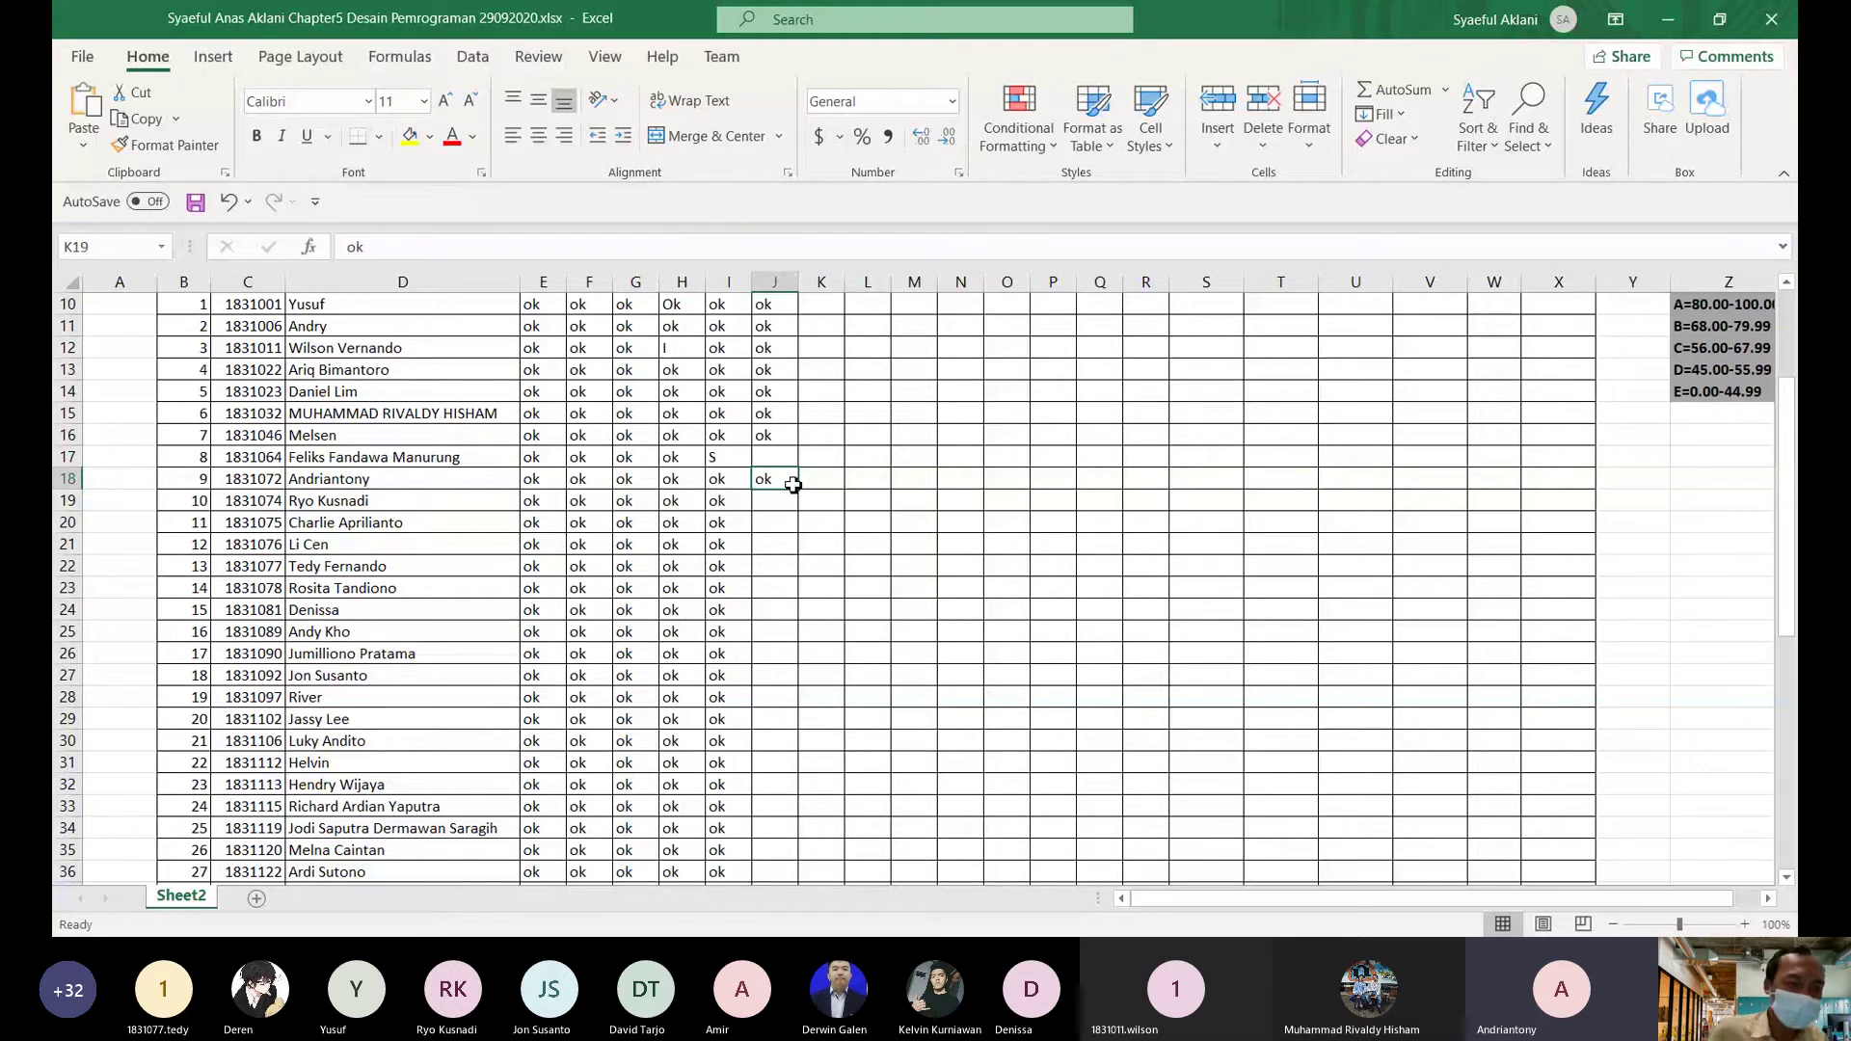
pyautogui.click(768, 500)
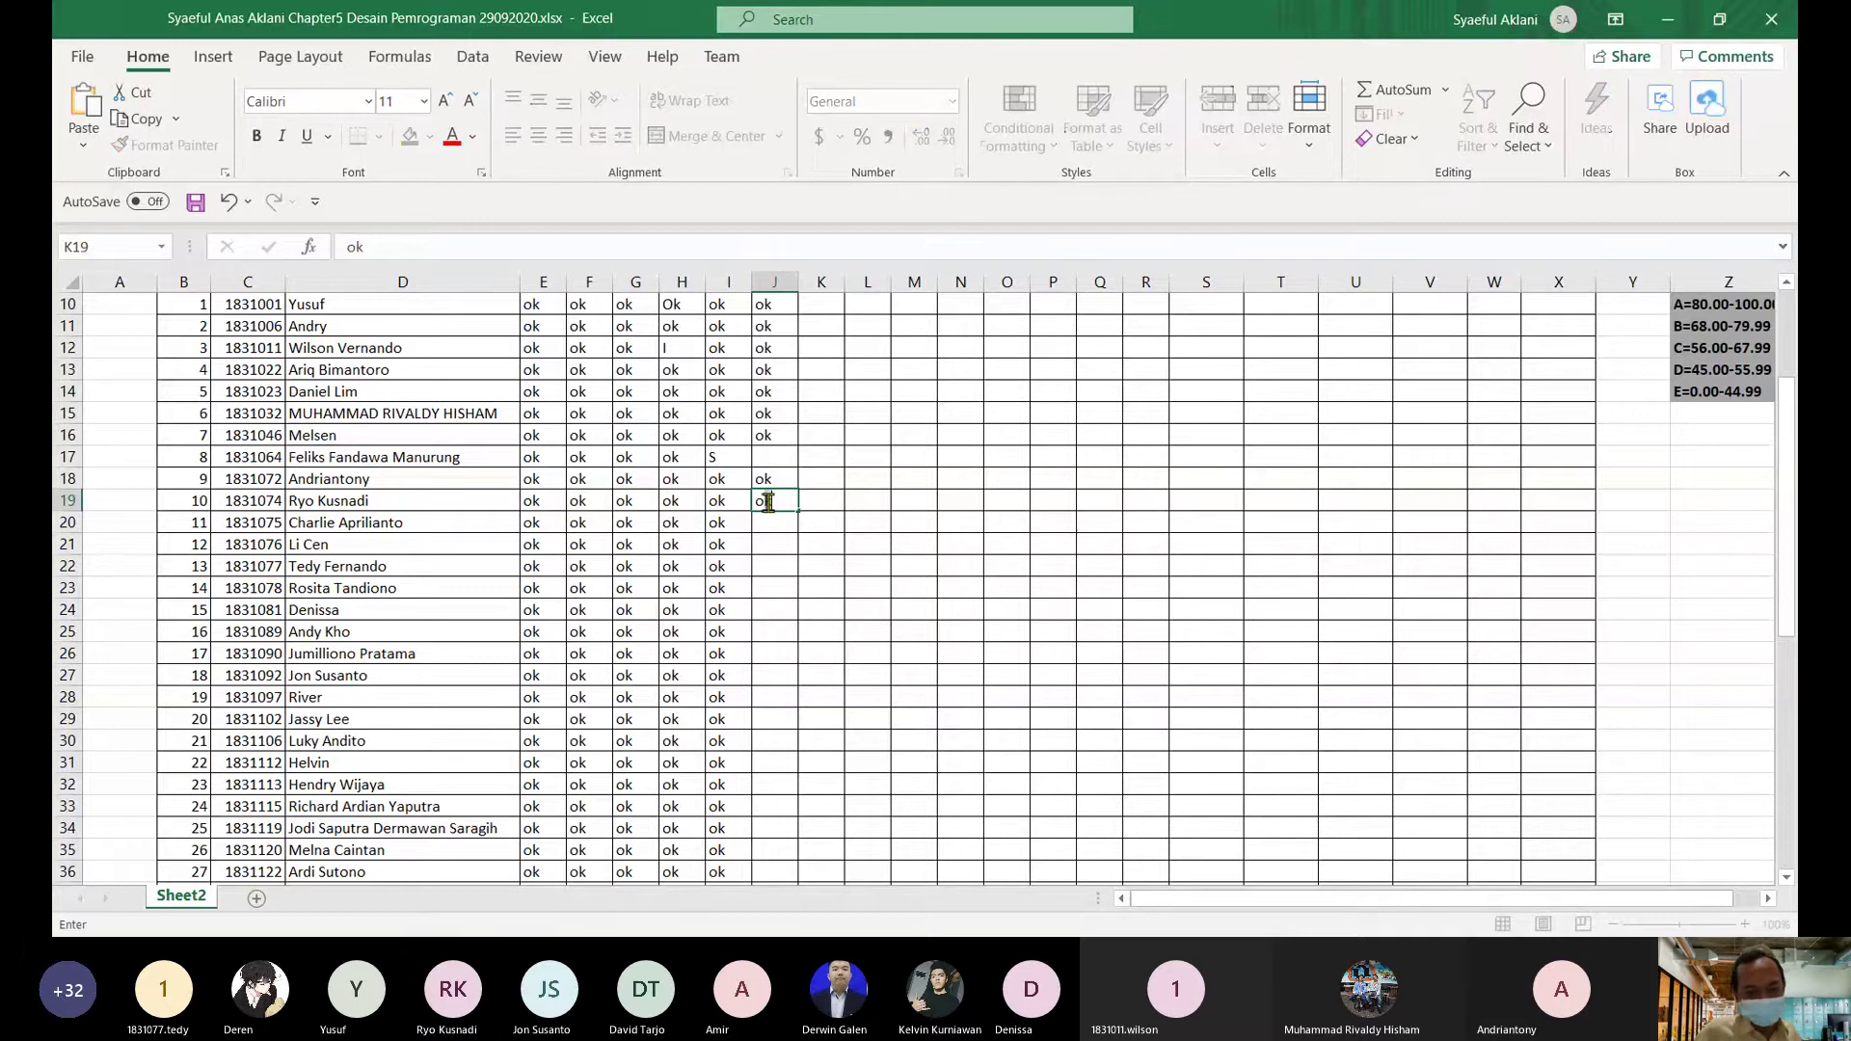
pyautogui.write('ok')
pyautogui.press('Return')
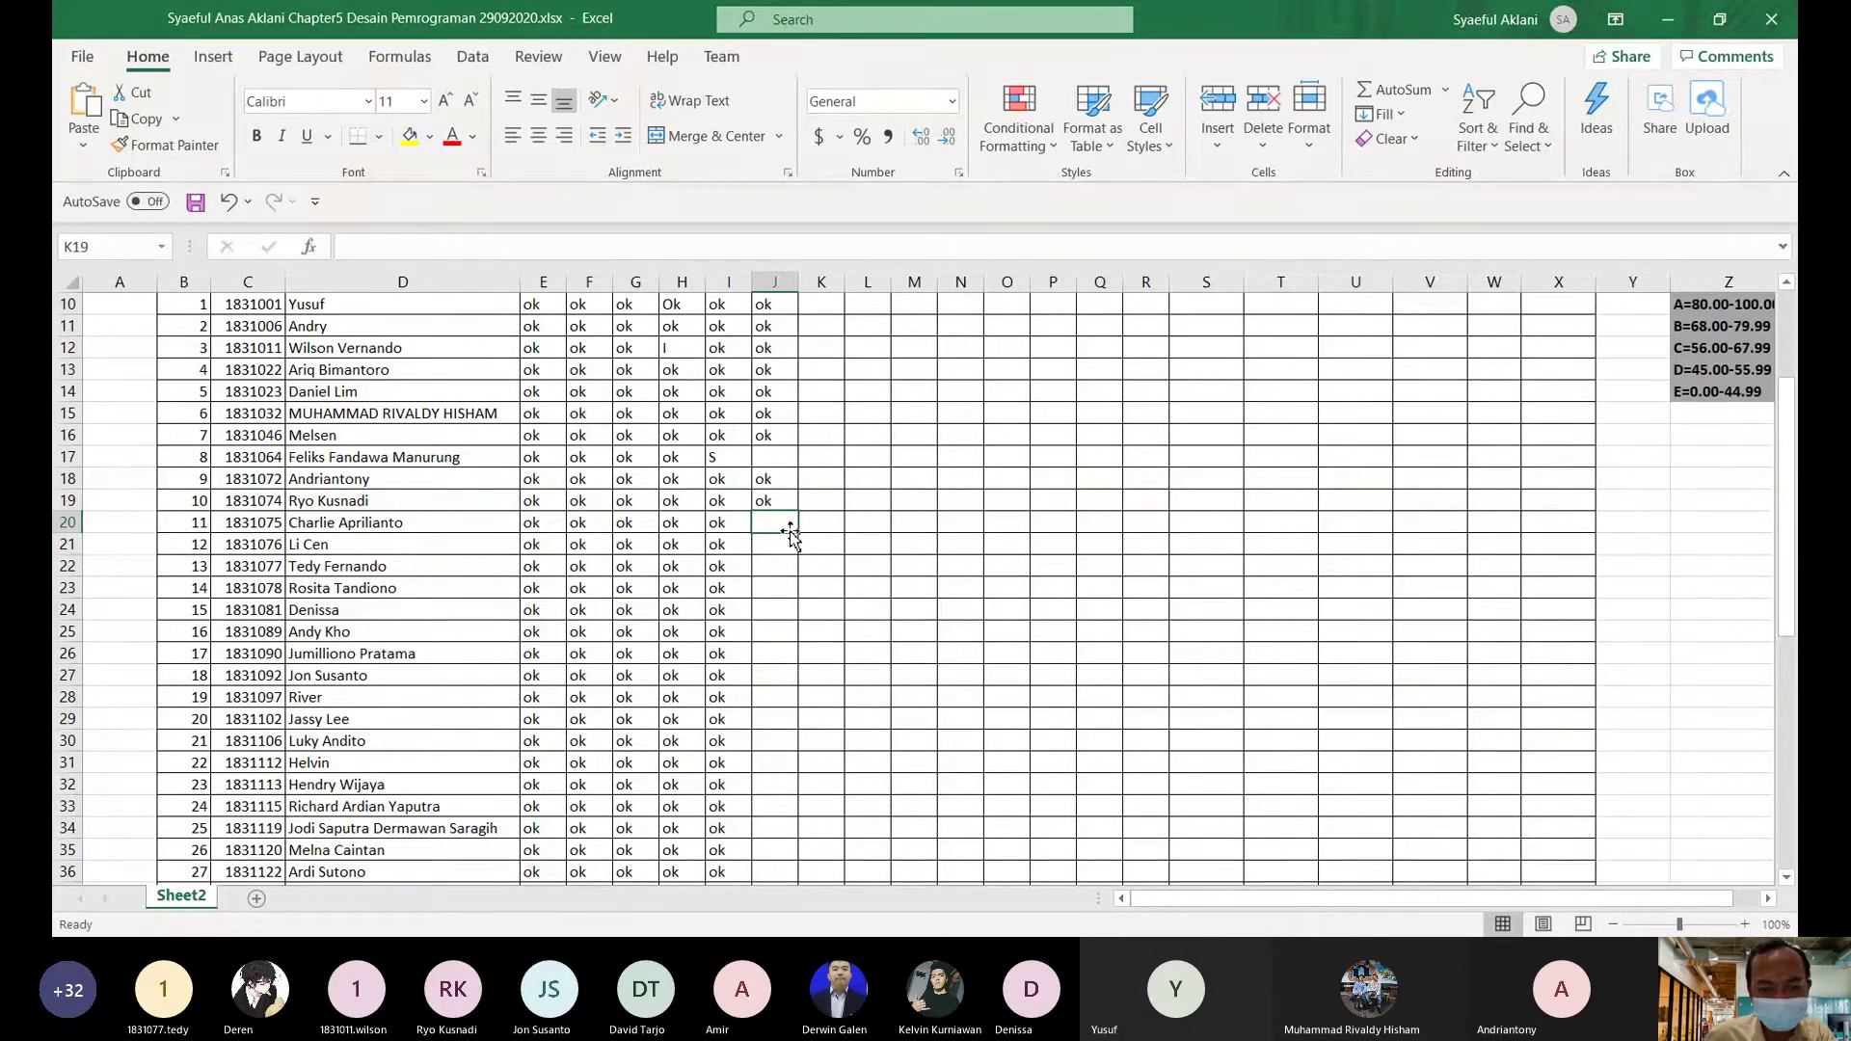
# - Enter "ok" in cells J20 to J22 to mark students 11 through 13 as present
pyautogui.write('ok')
pyautogui.press('Return')
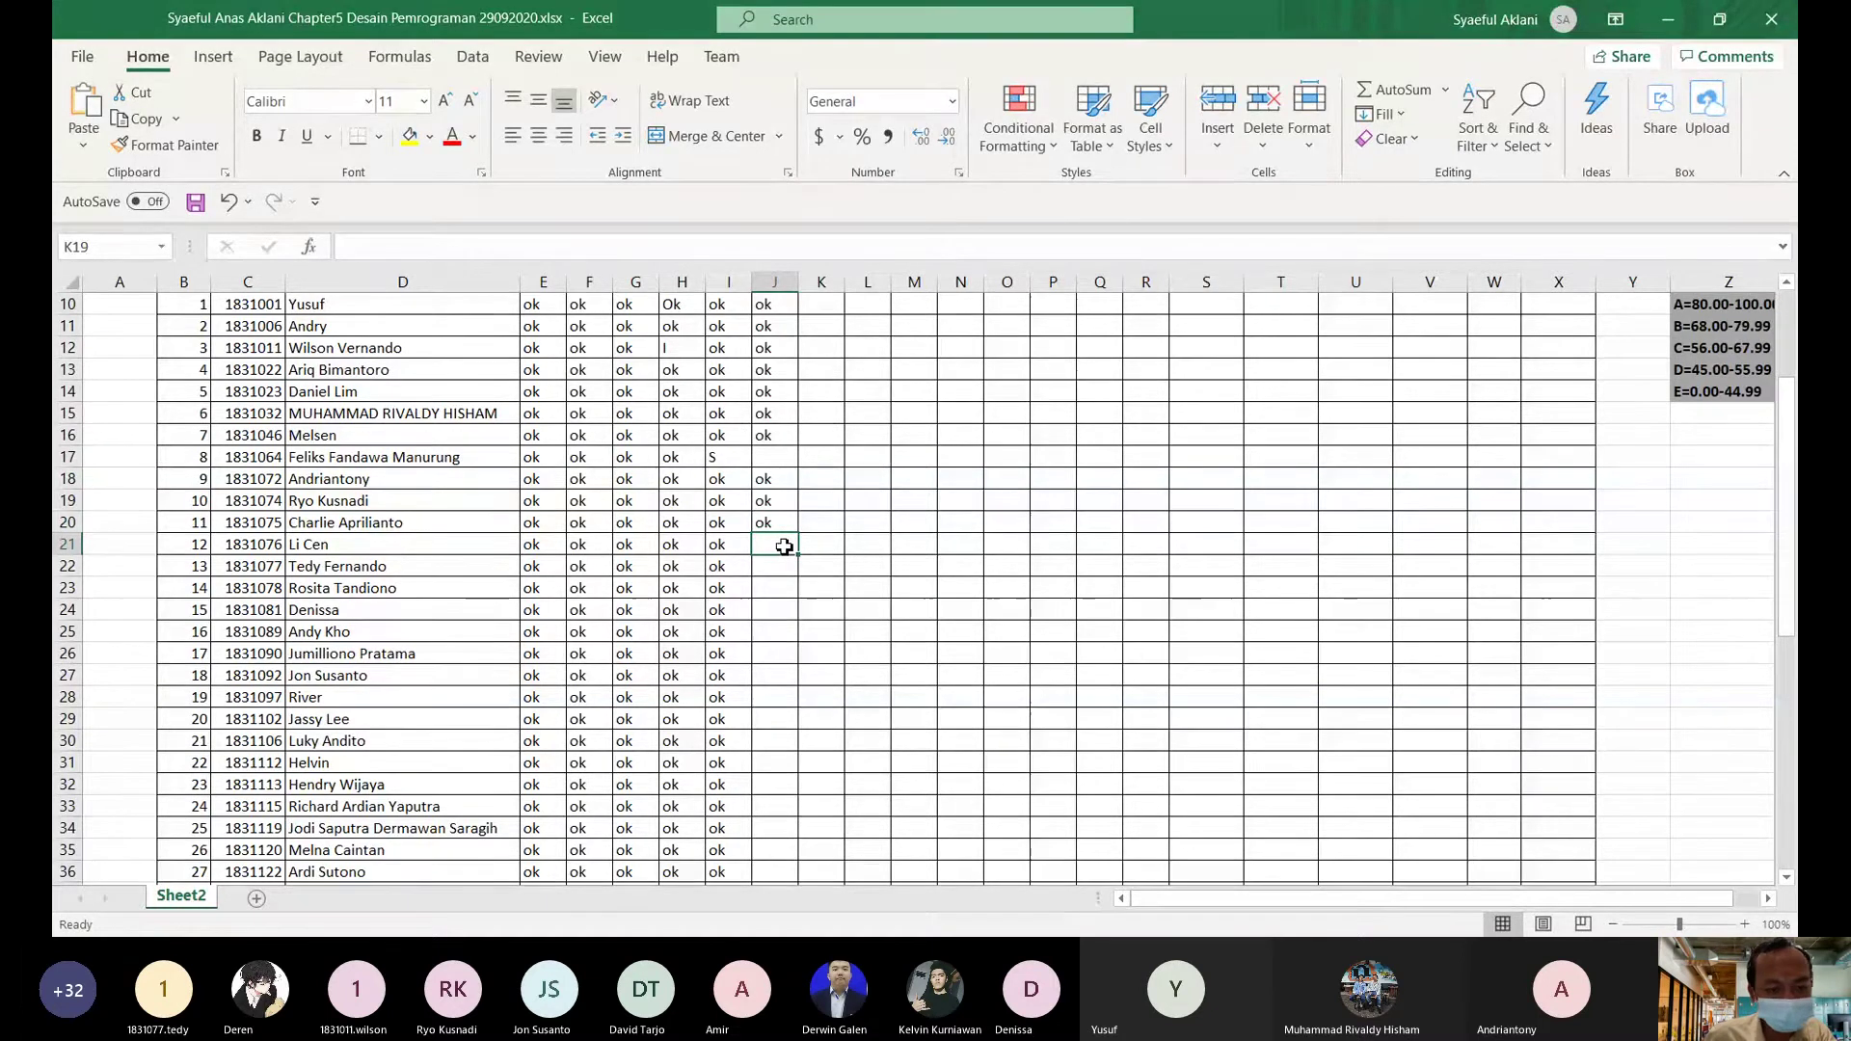
pyautogui.write('ok')
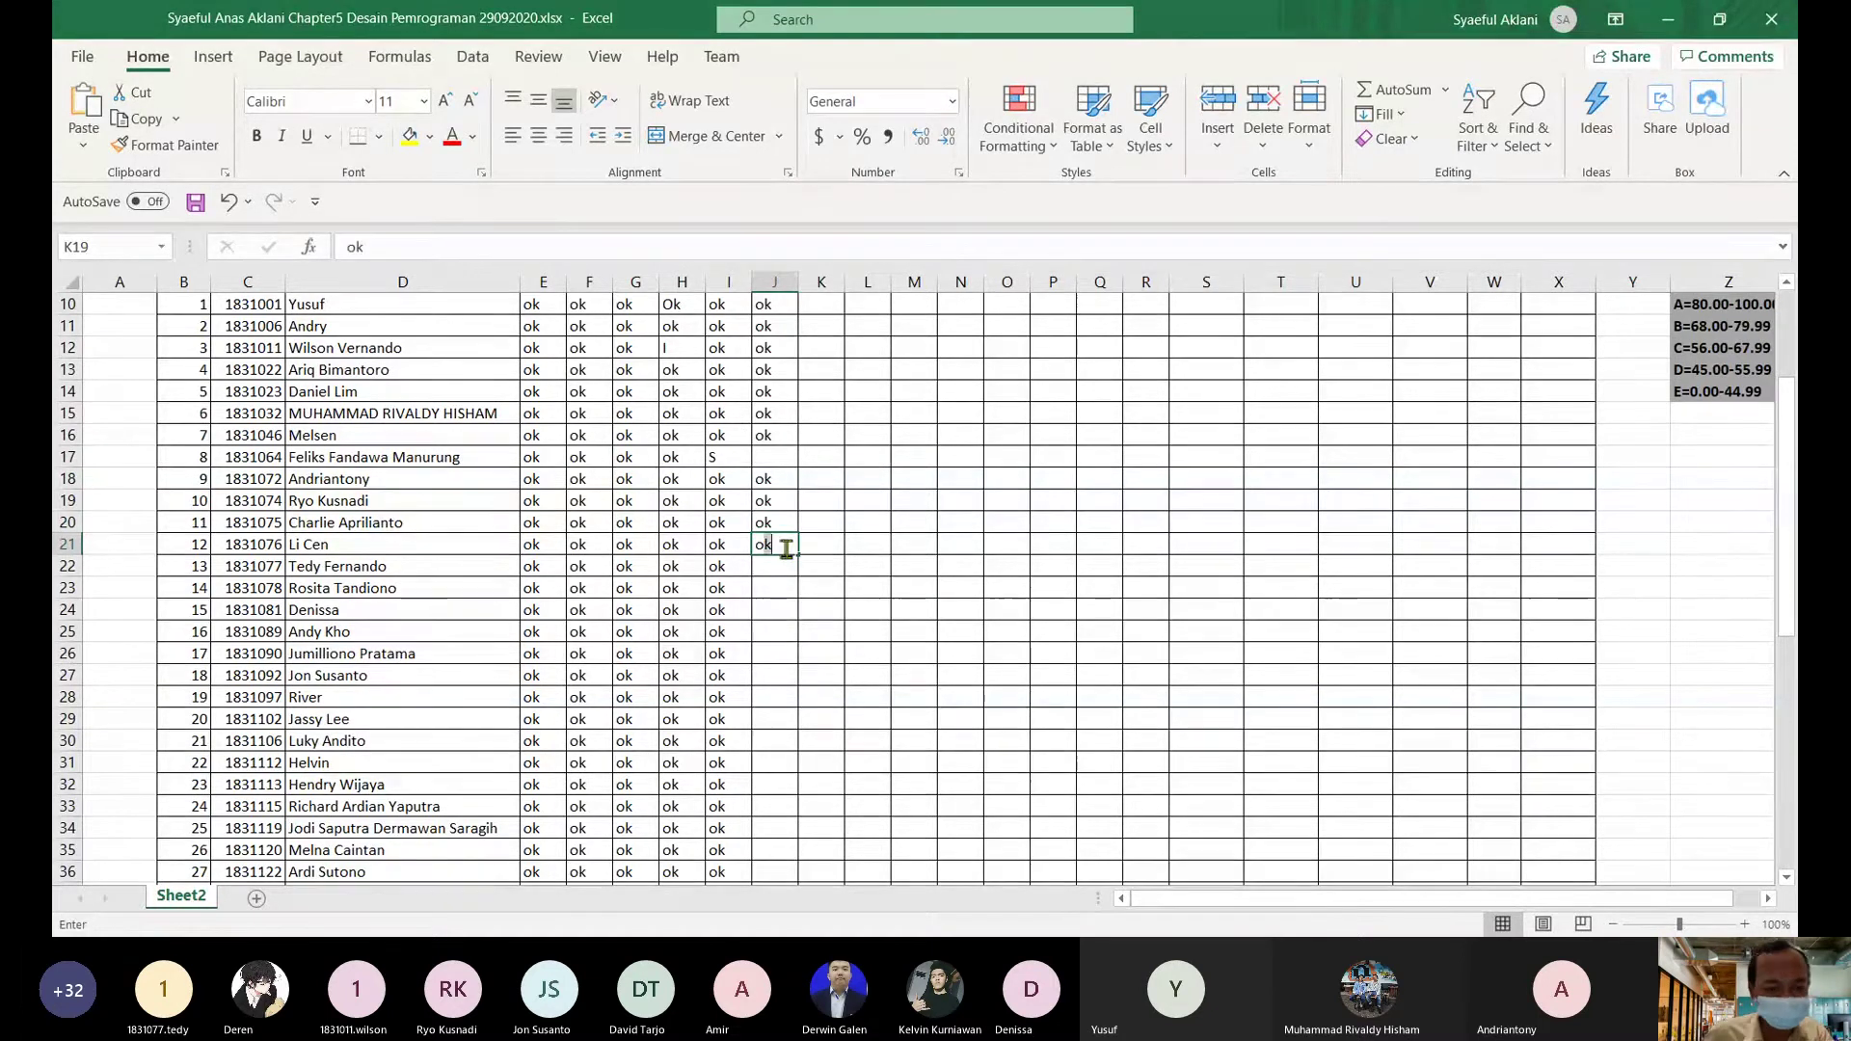
pyautogui.press('Return')
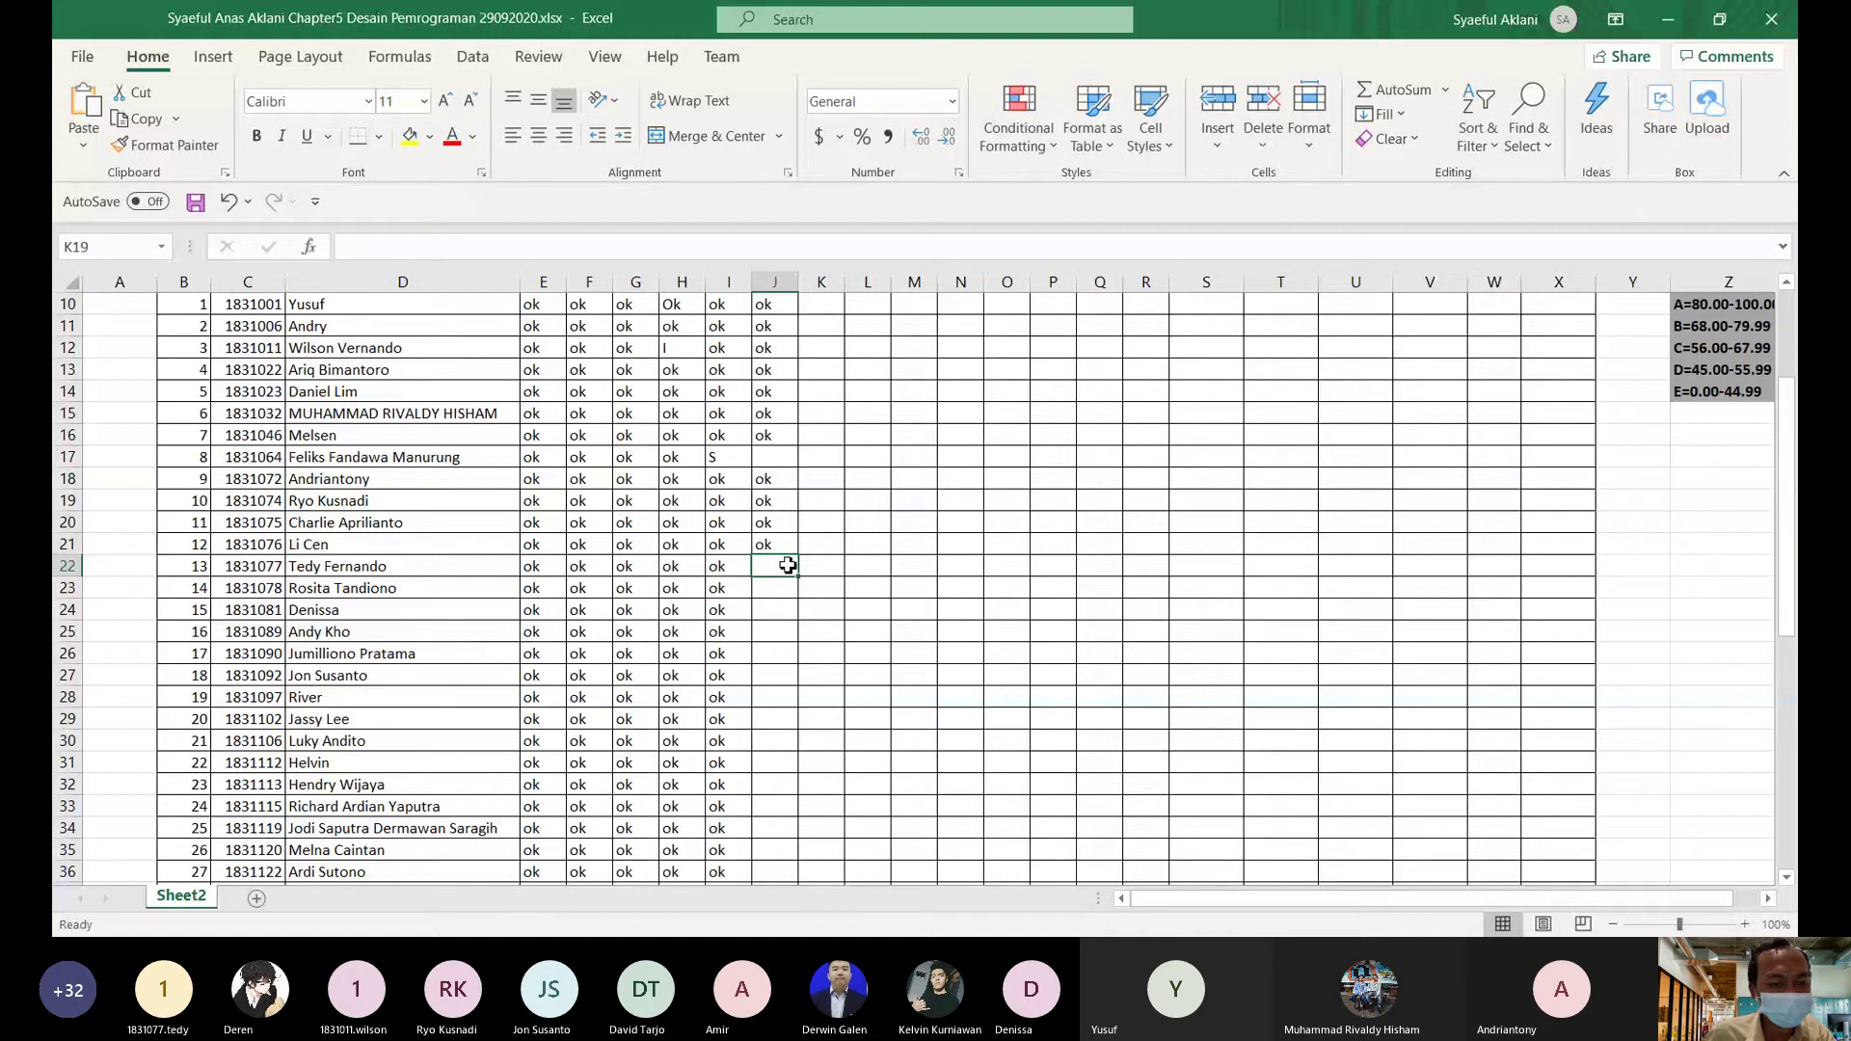
pyautogui.scroll(-1, 788, 566)
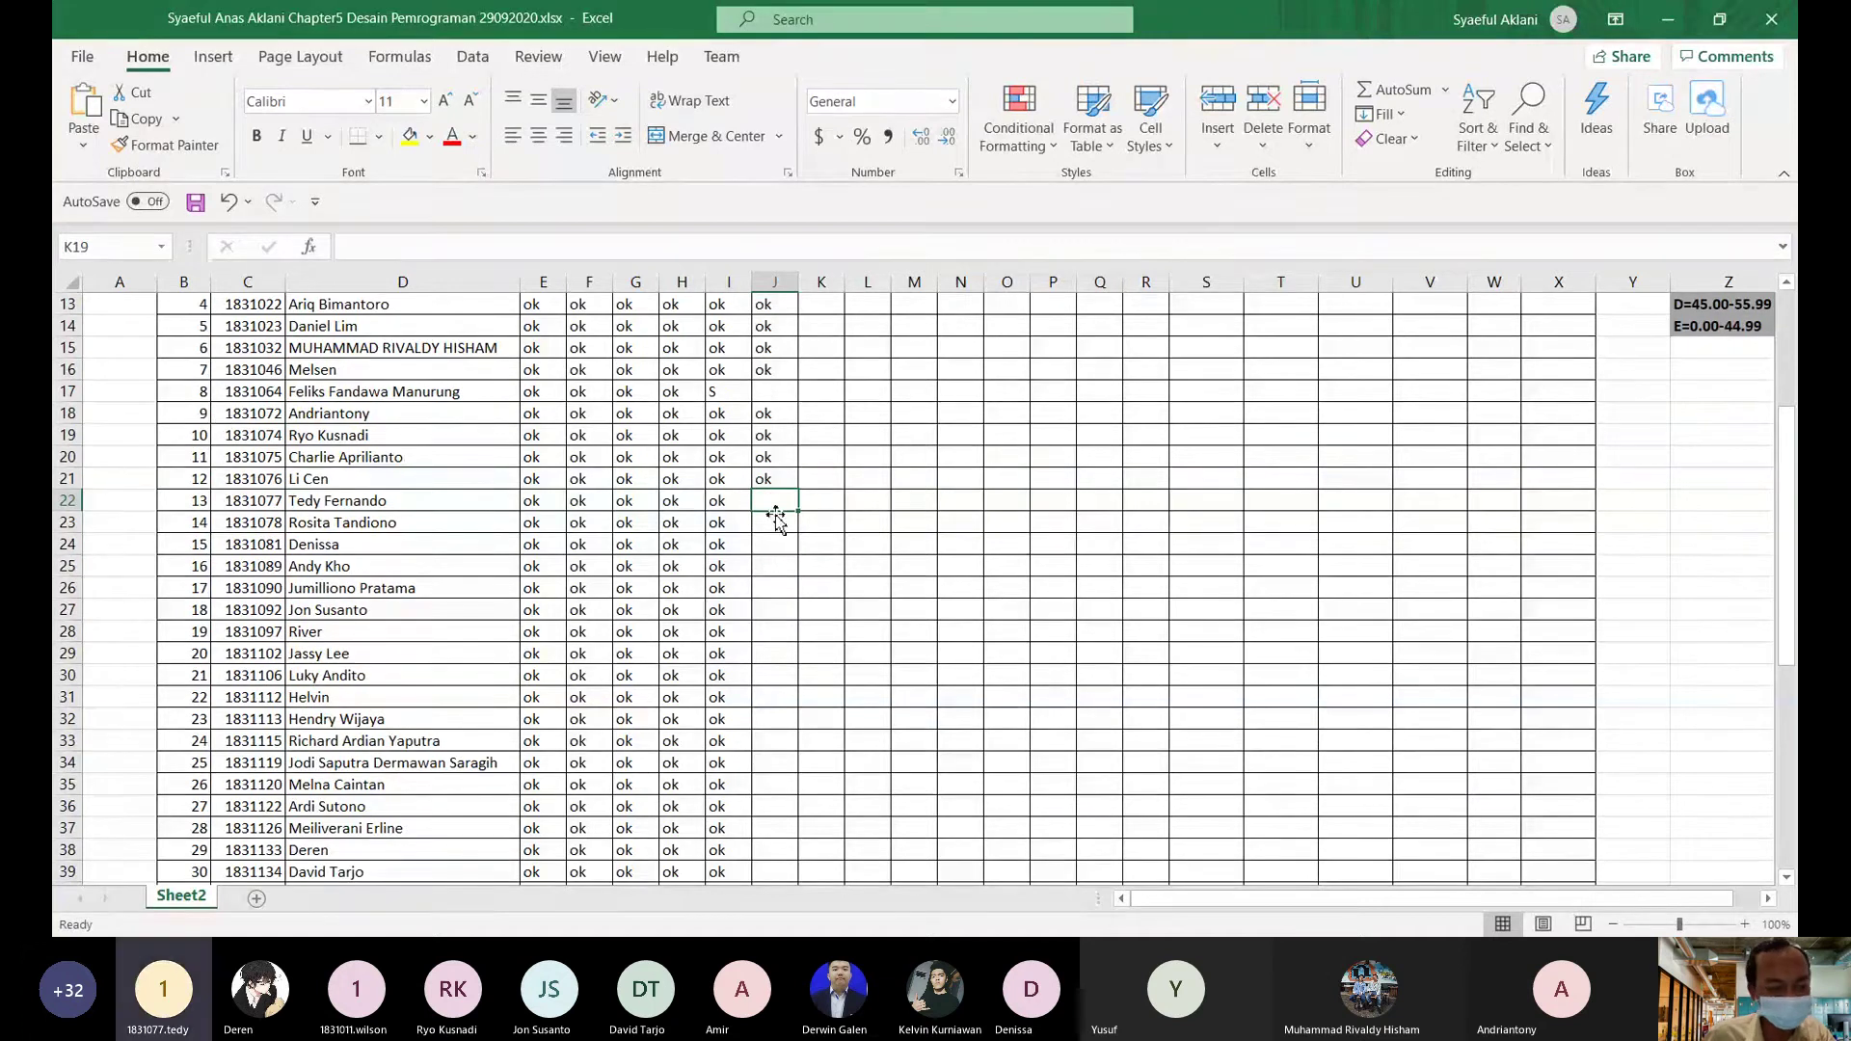
pyautogui.write('ok')
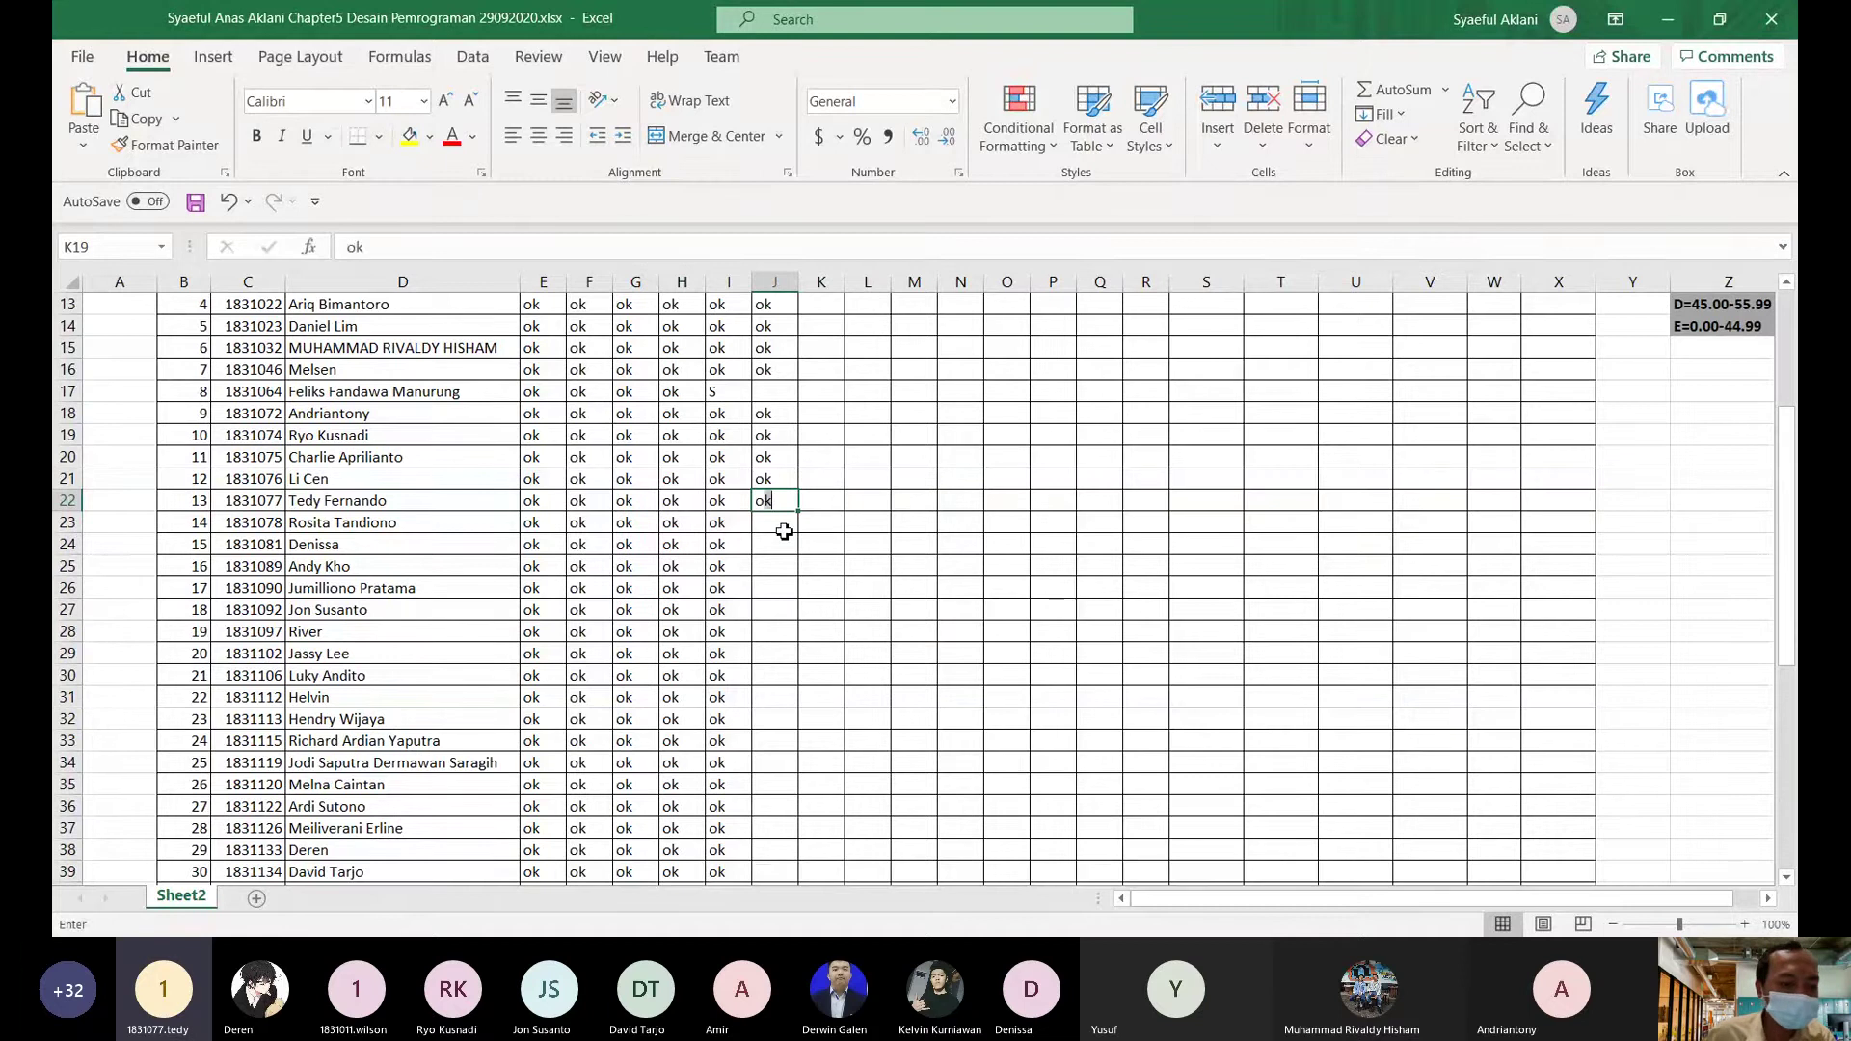
pyautogui.press('Return')
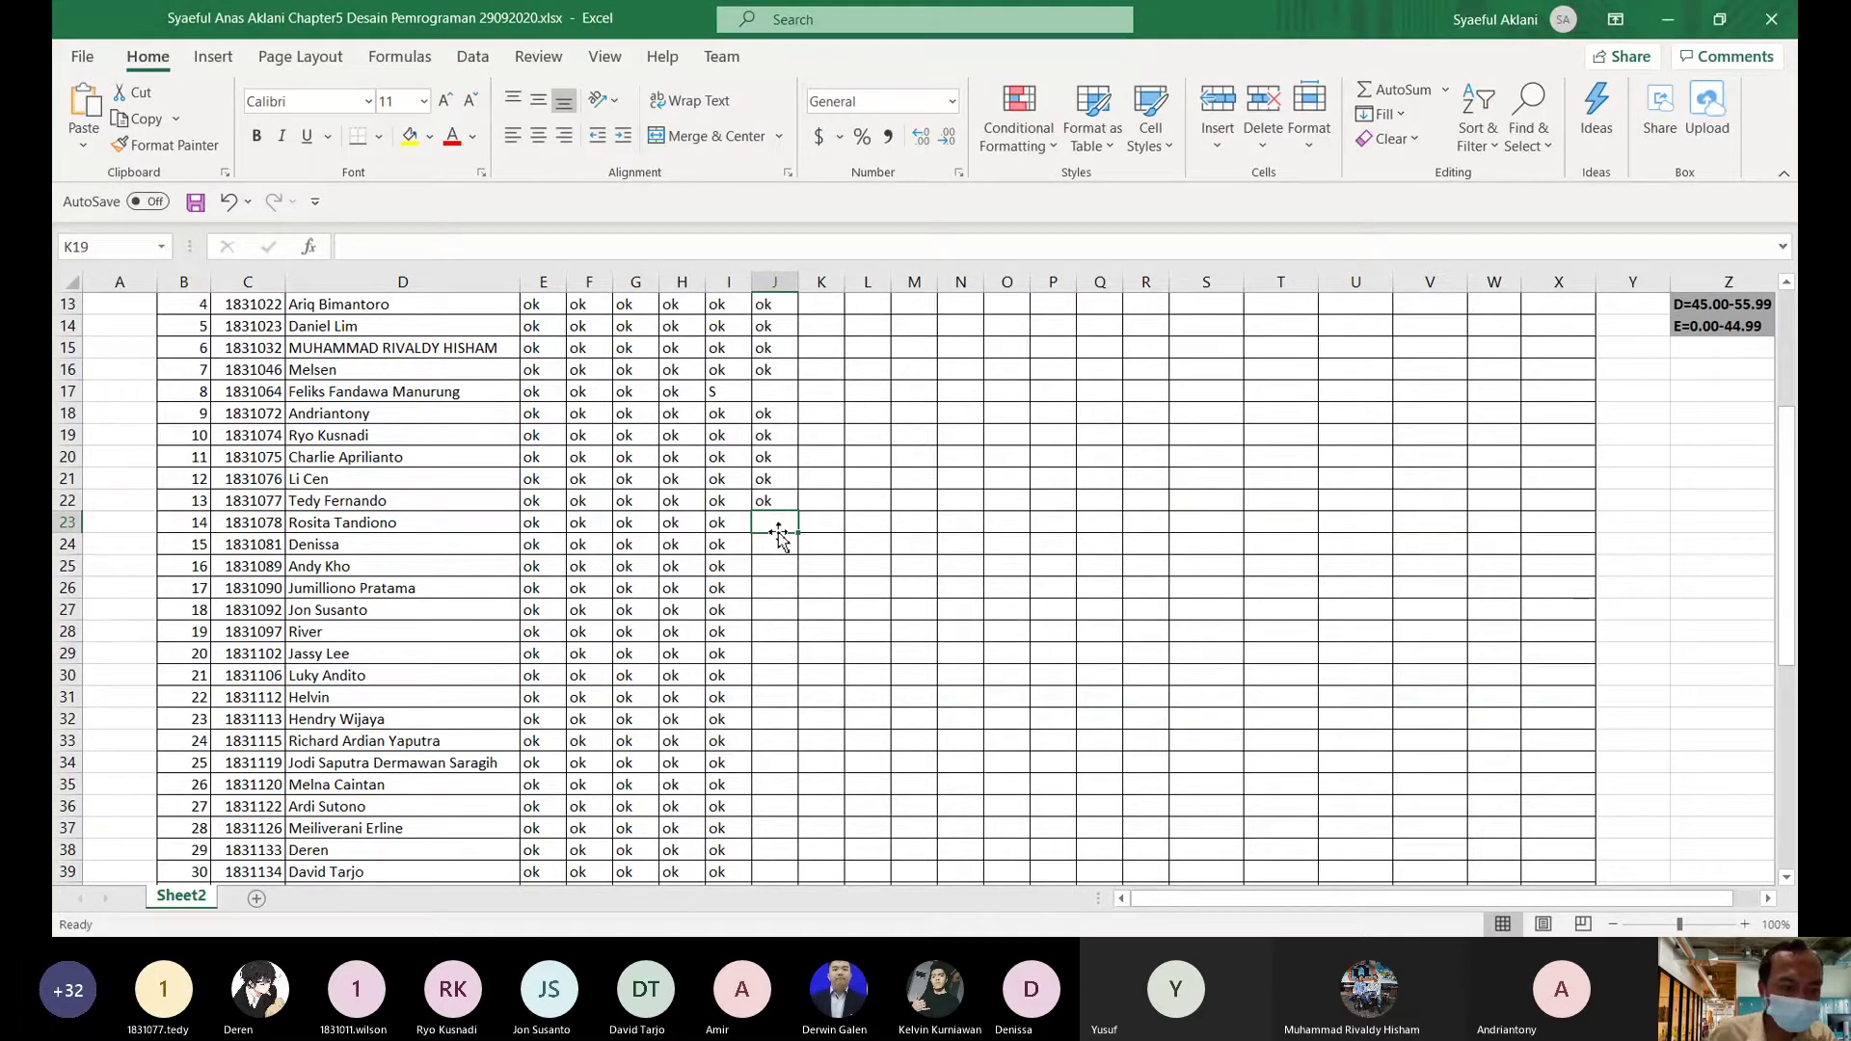
# - Enter "ok" in cells J23 to J25 to mark students 14 through 16 as present
pyautogui.write('ok')
pyautogui.press('Return')
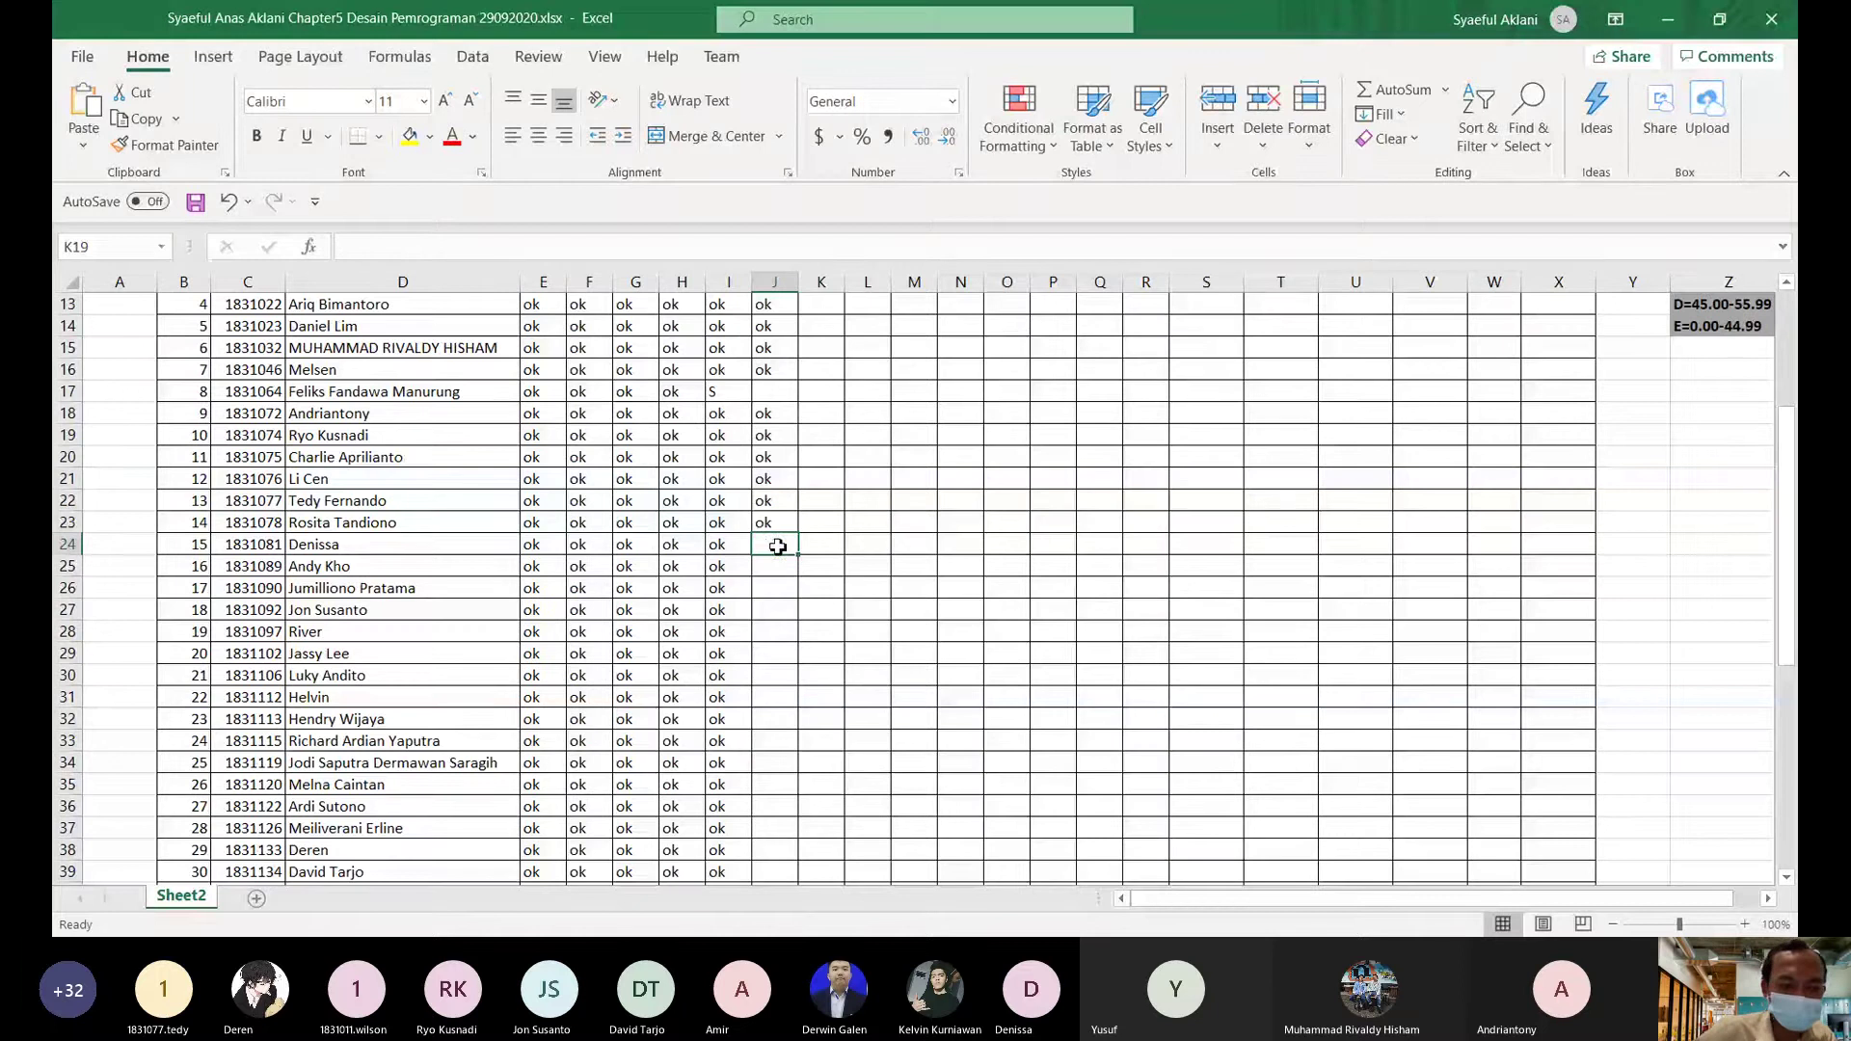
pyautogui.write('ok')
pyautogui.press('Return')
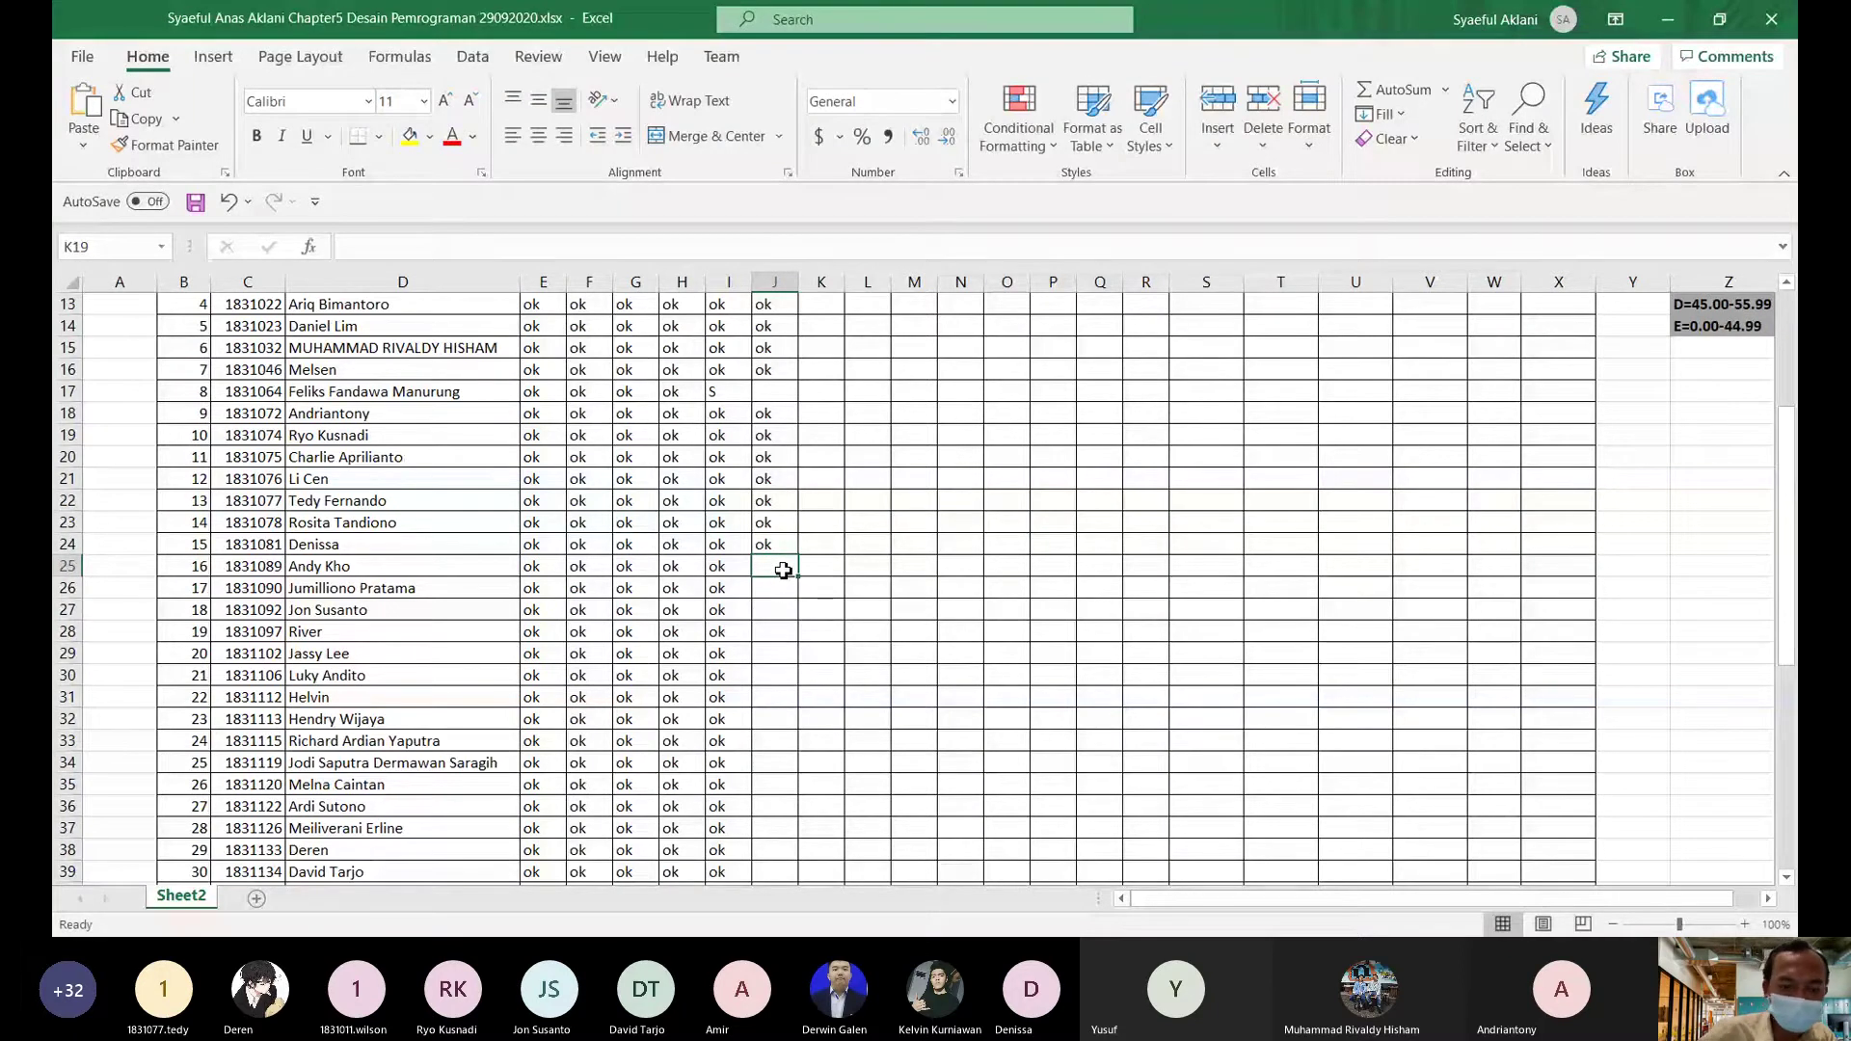
pyautogui.write('ok')
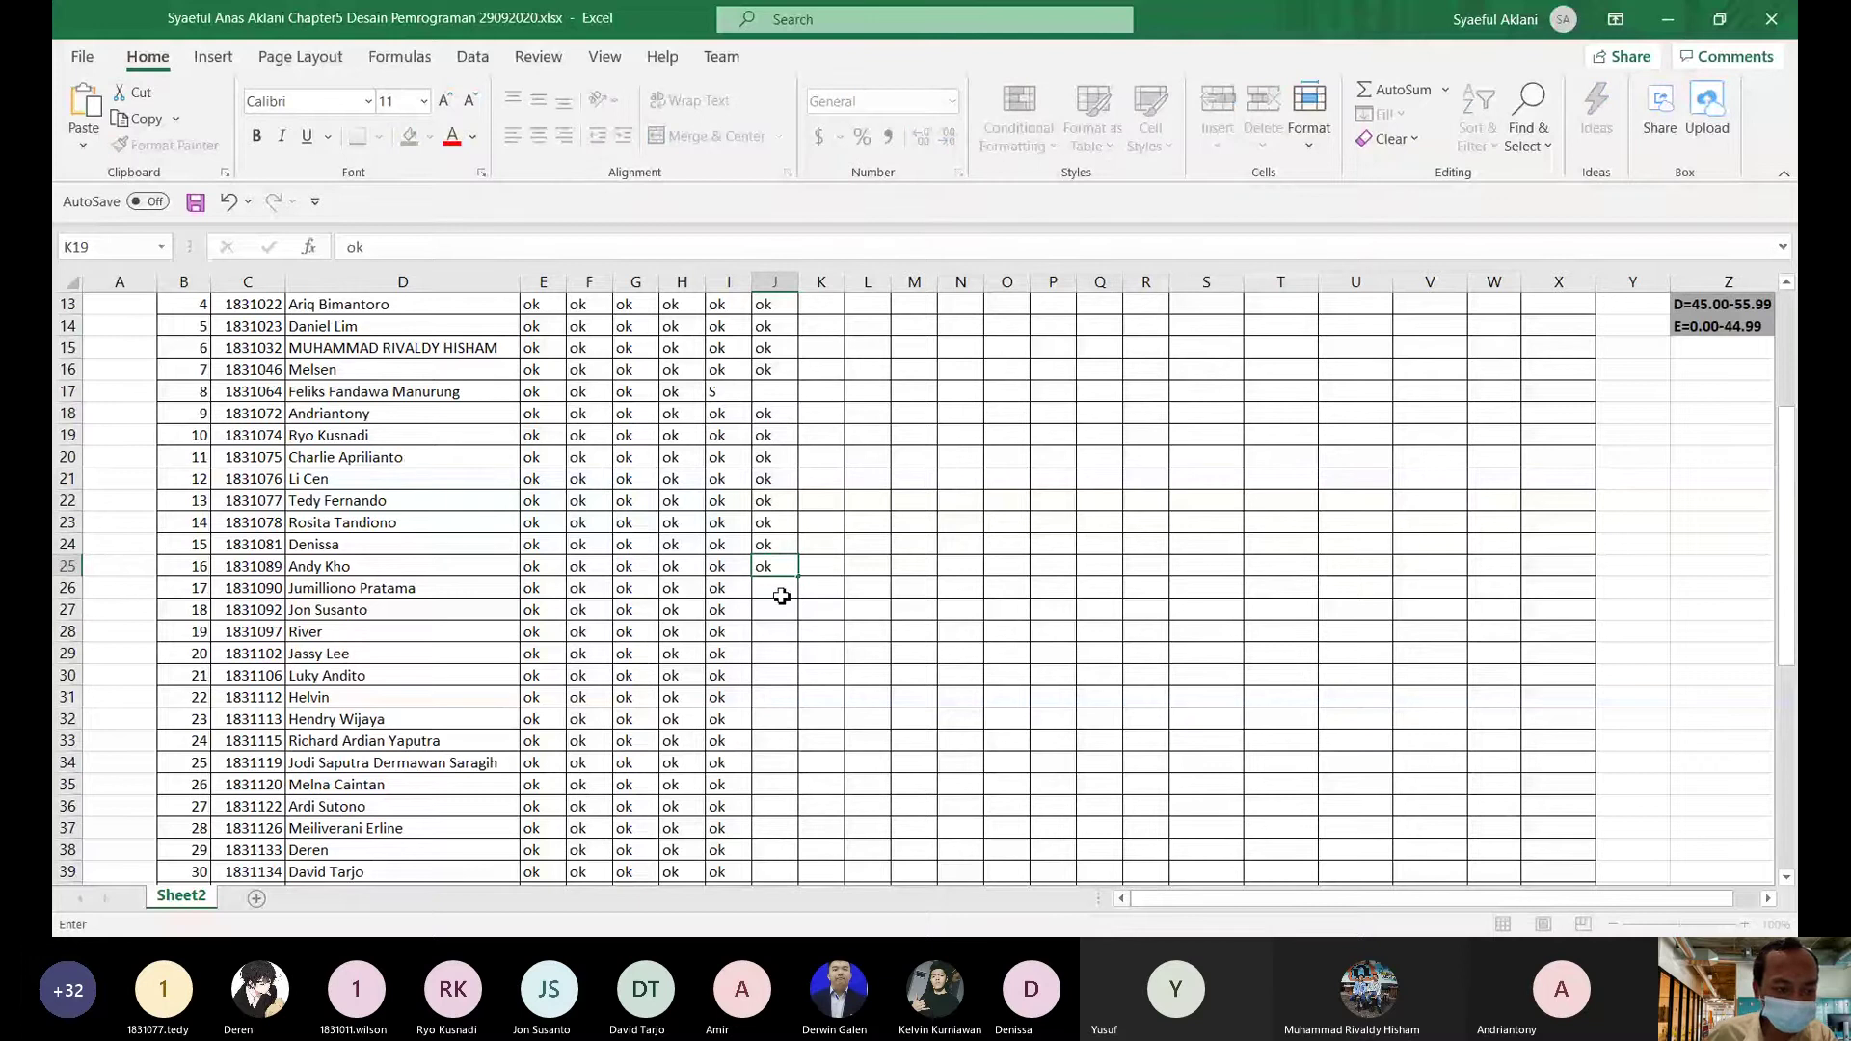
pyautogui.press('Return')
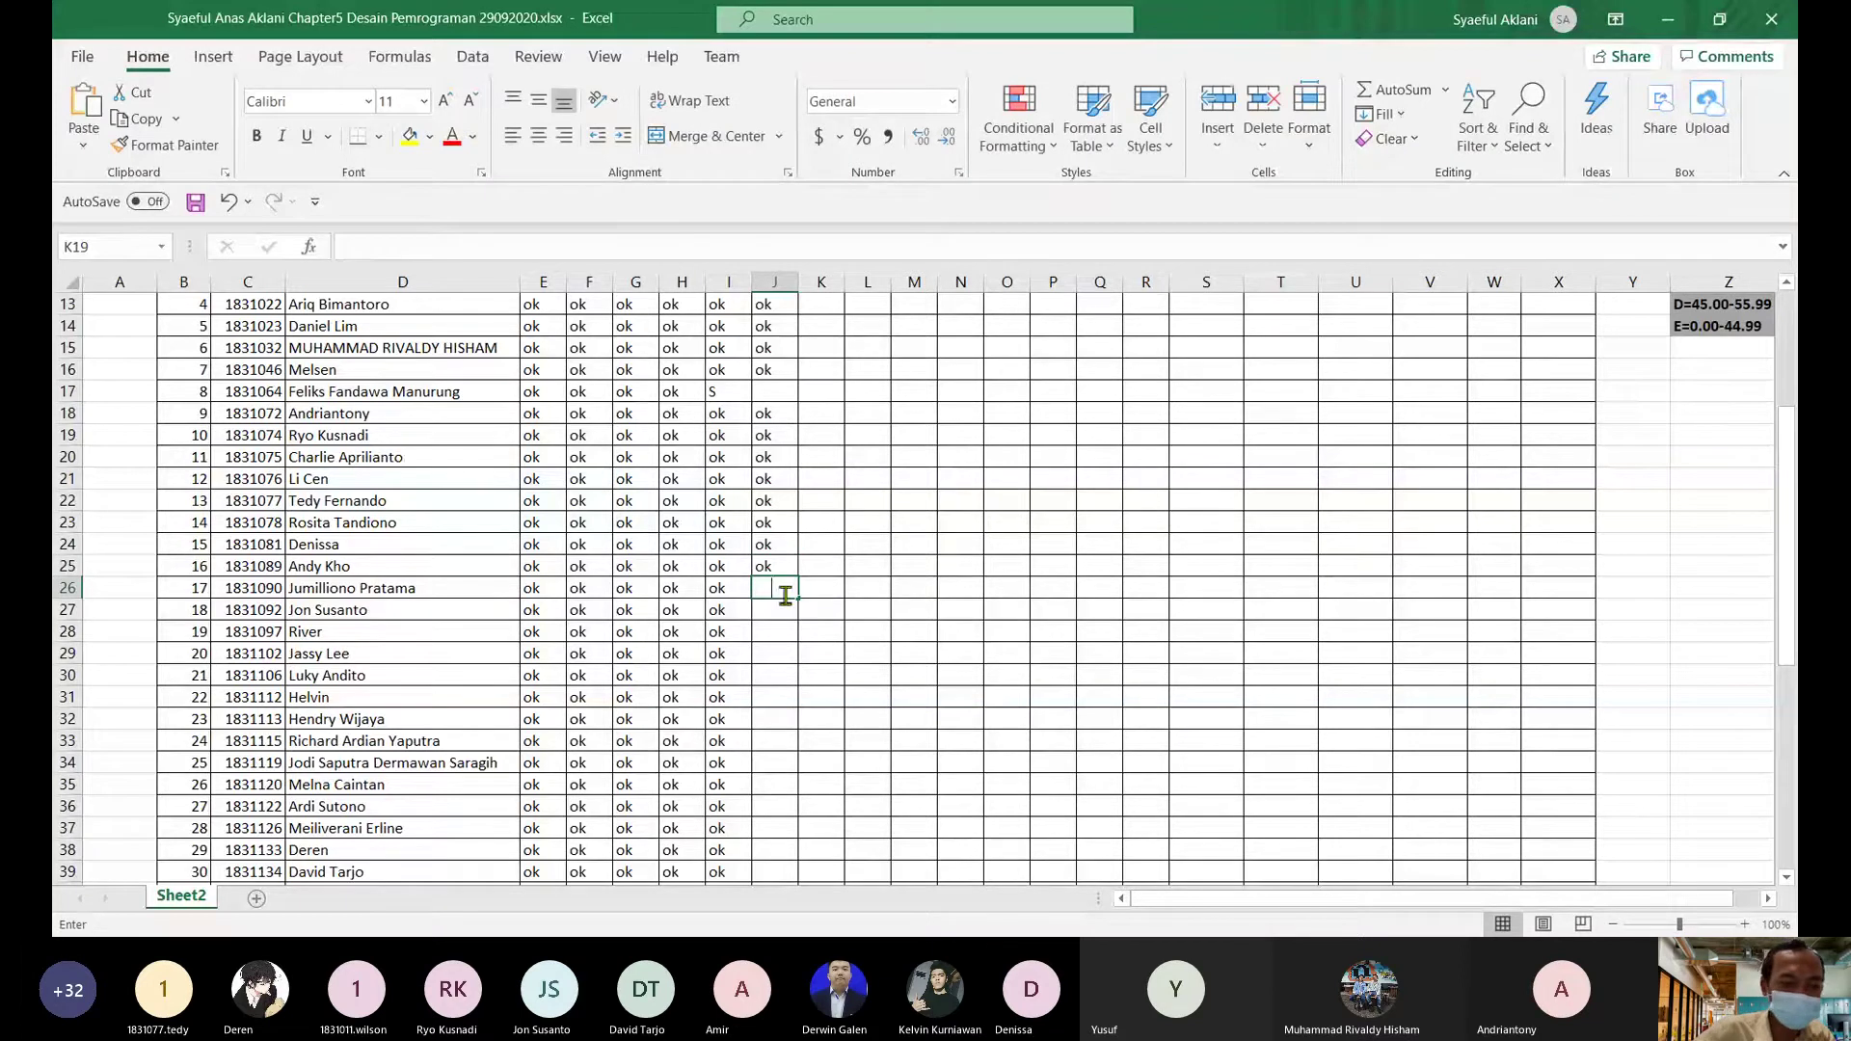
# - Enter "ok" in cells J26 to J28 to mark students 17 through 19 as present
pyautogui.write('ok')
pyautogui.scroll(-2, 786, 595)
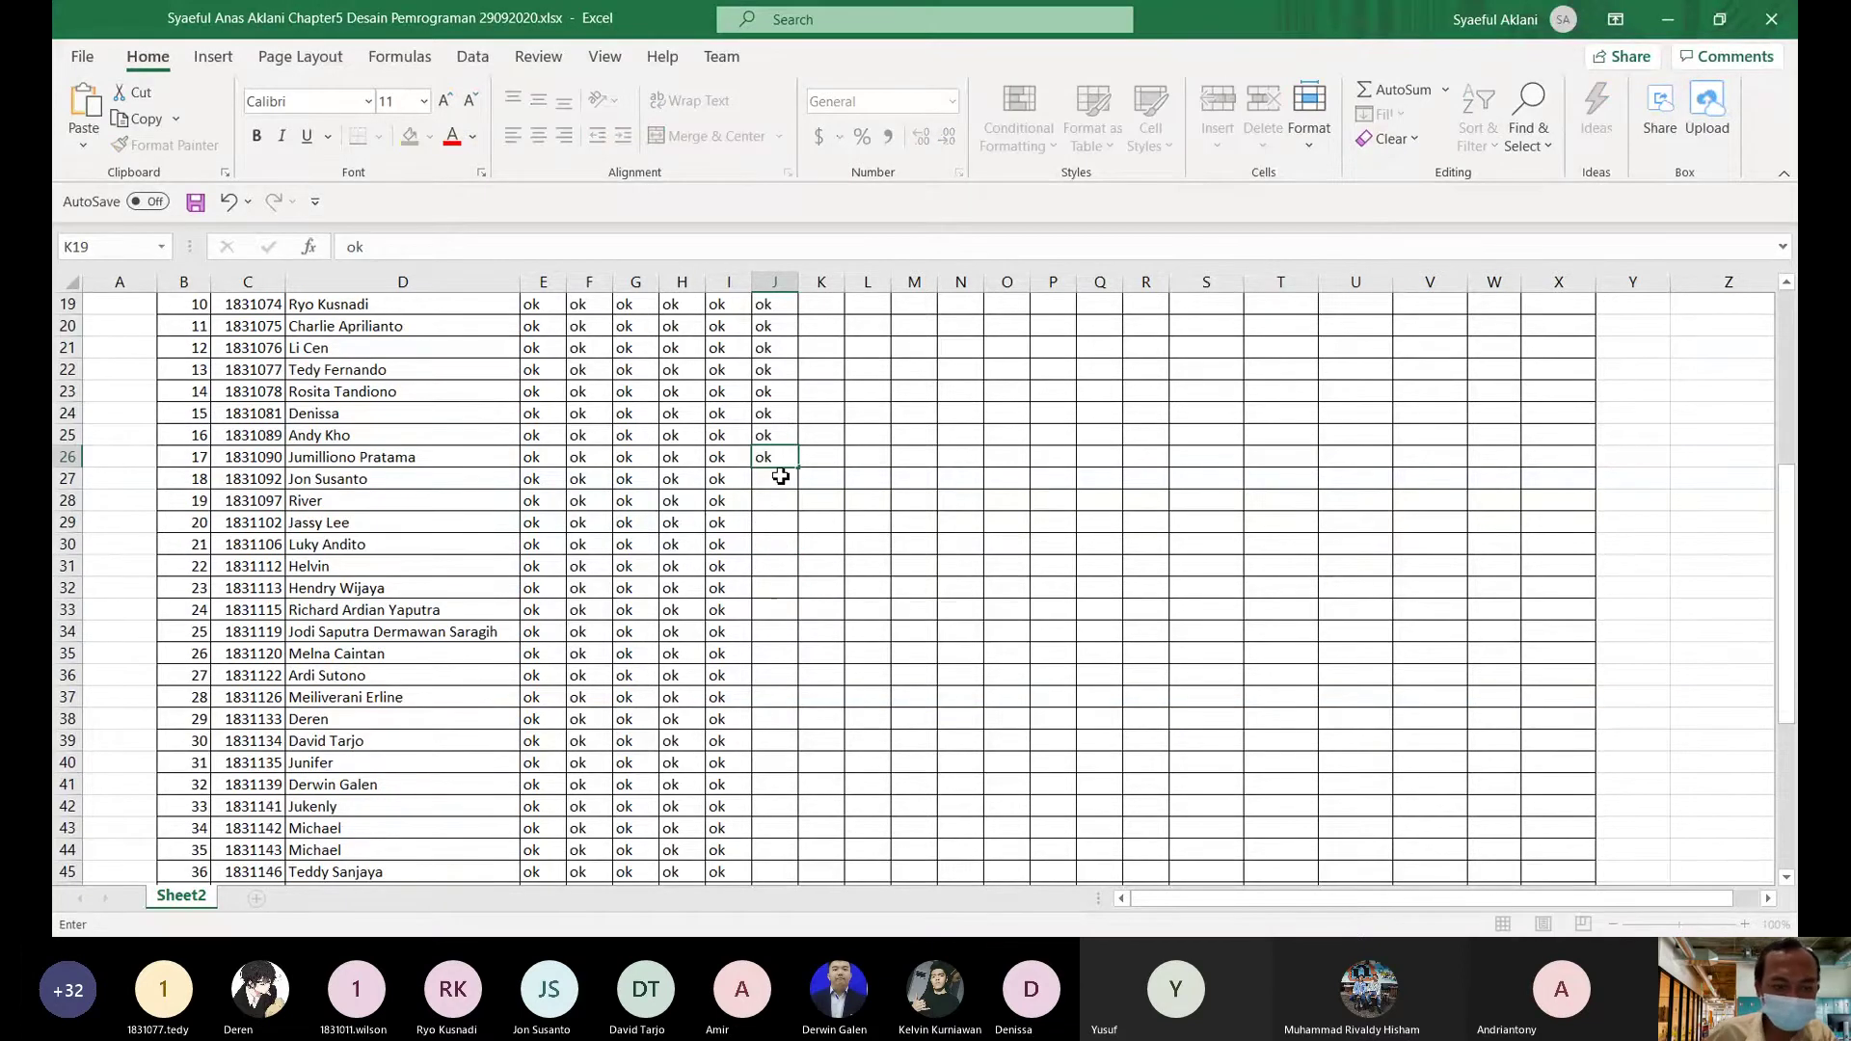
pyautogui.press('Return')
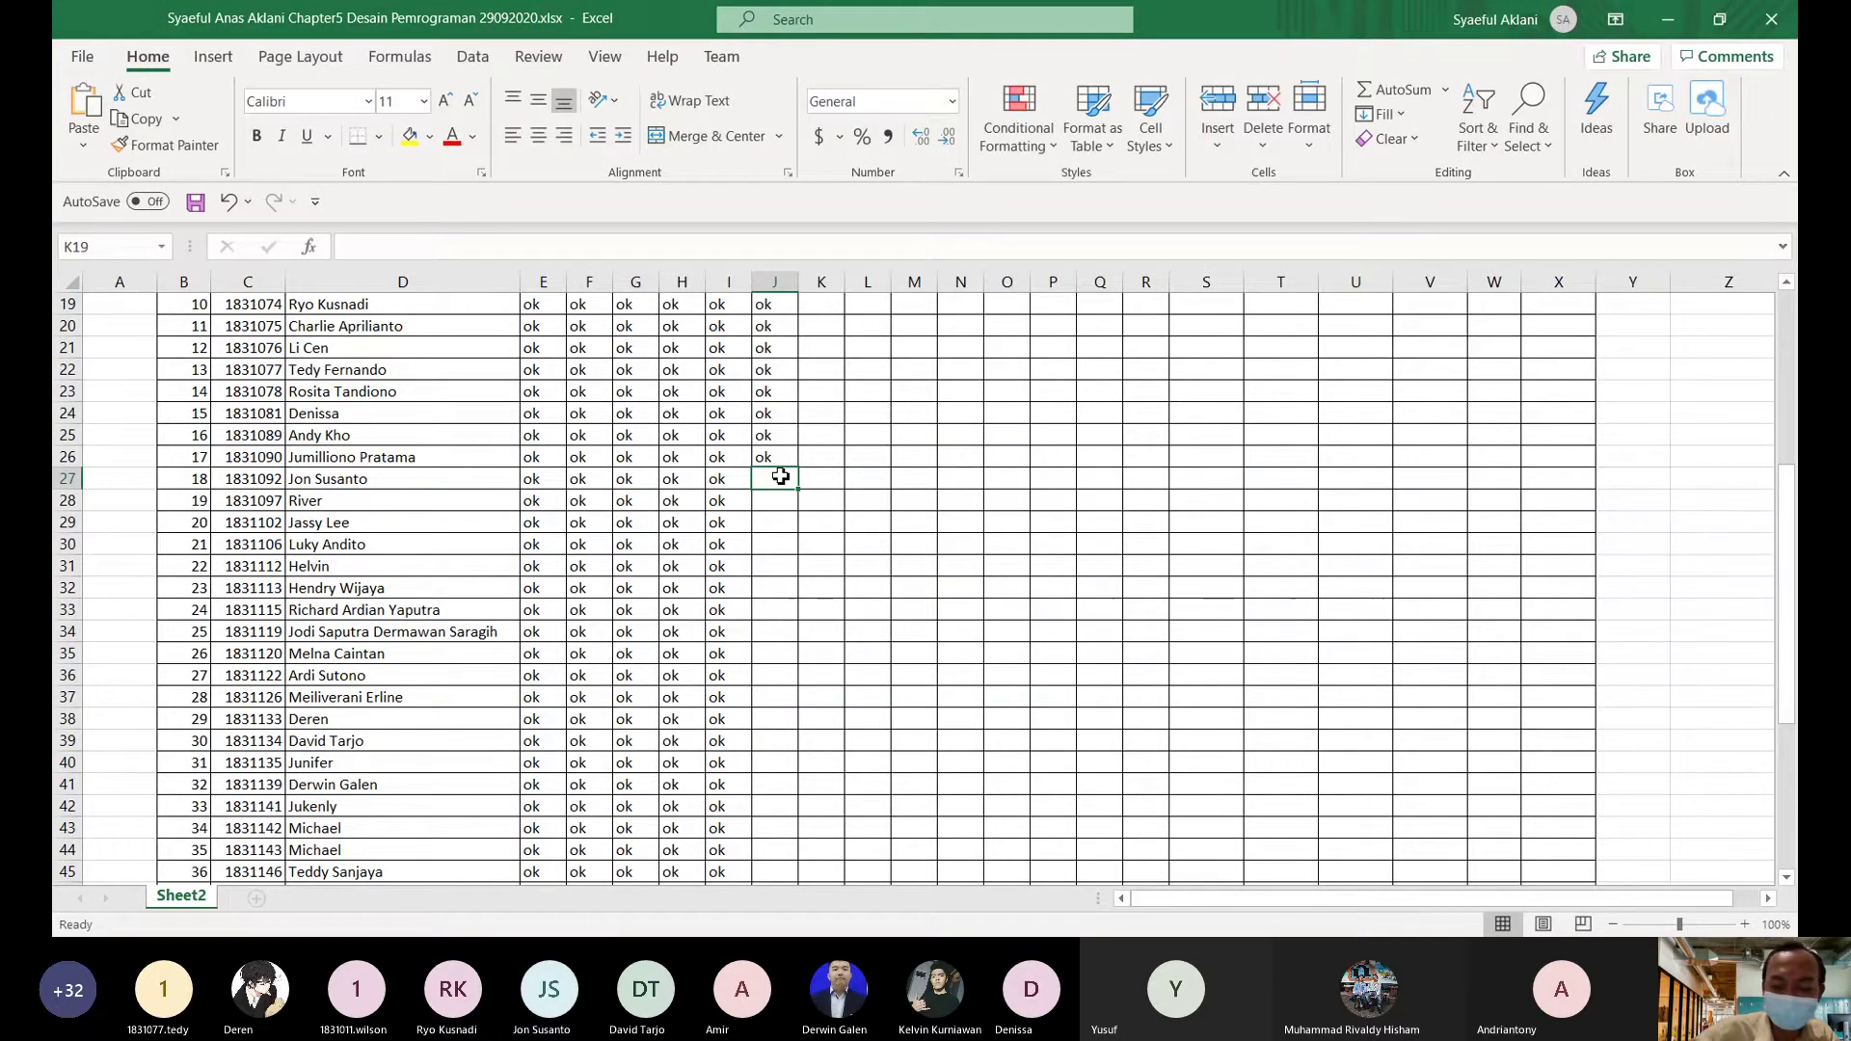
pyautogui.write('ok')
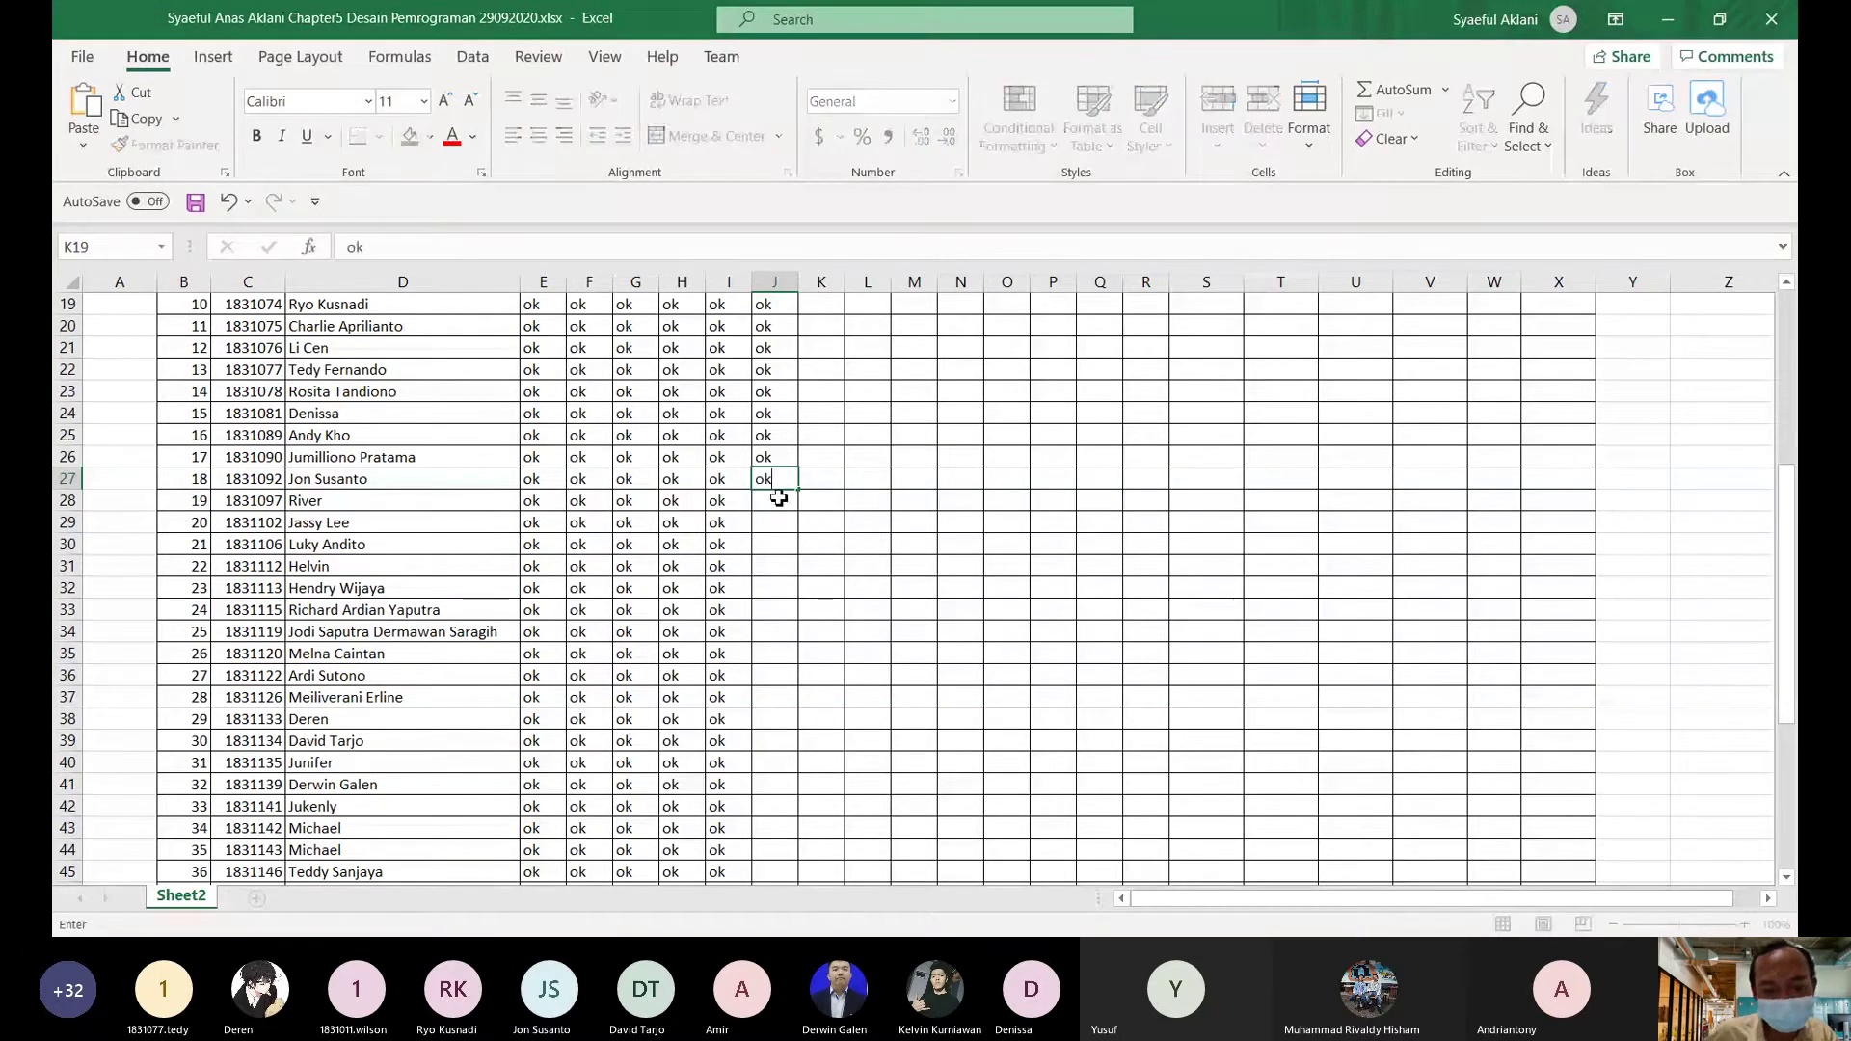
pyautogui.press('Return')
pyautogui.write('o')
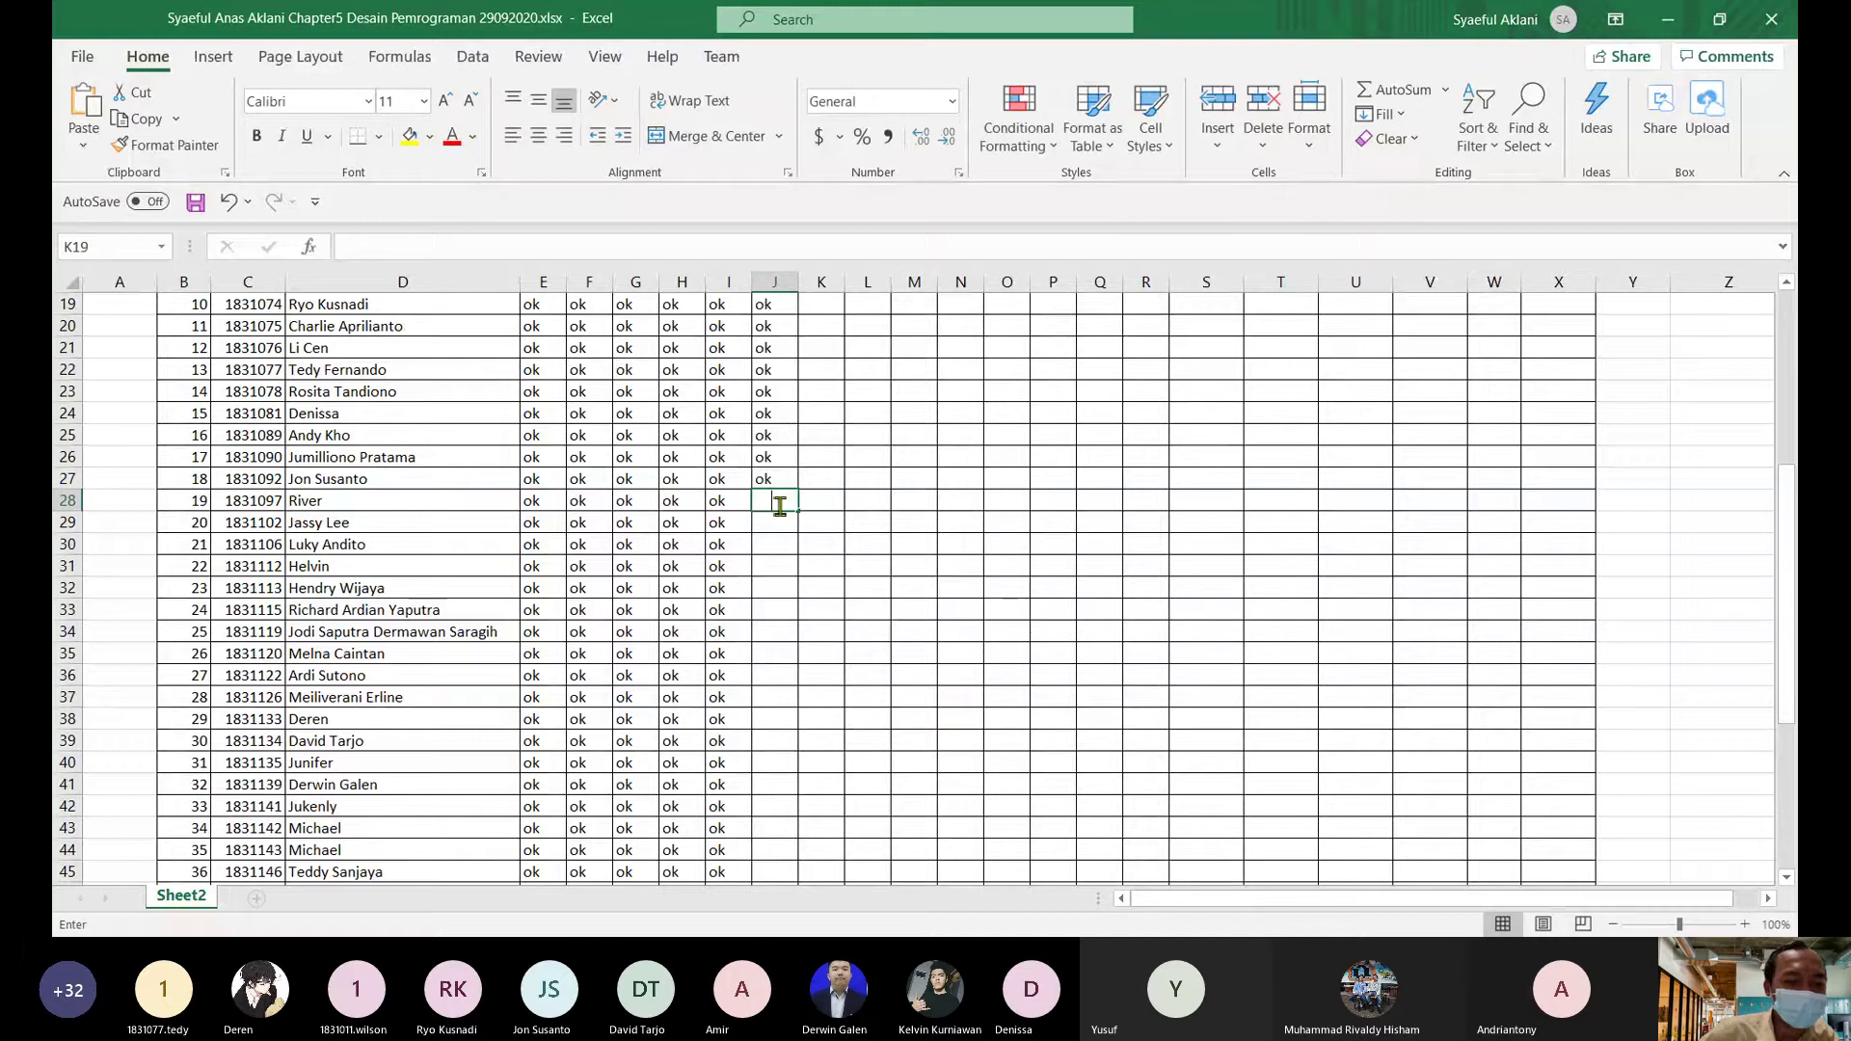
pyautogui.write('k')
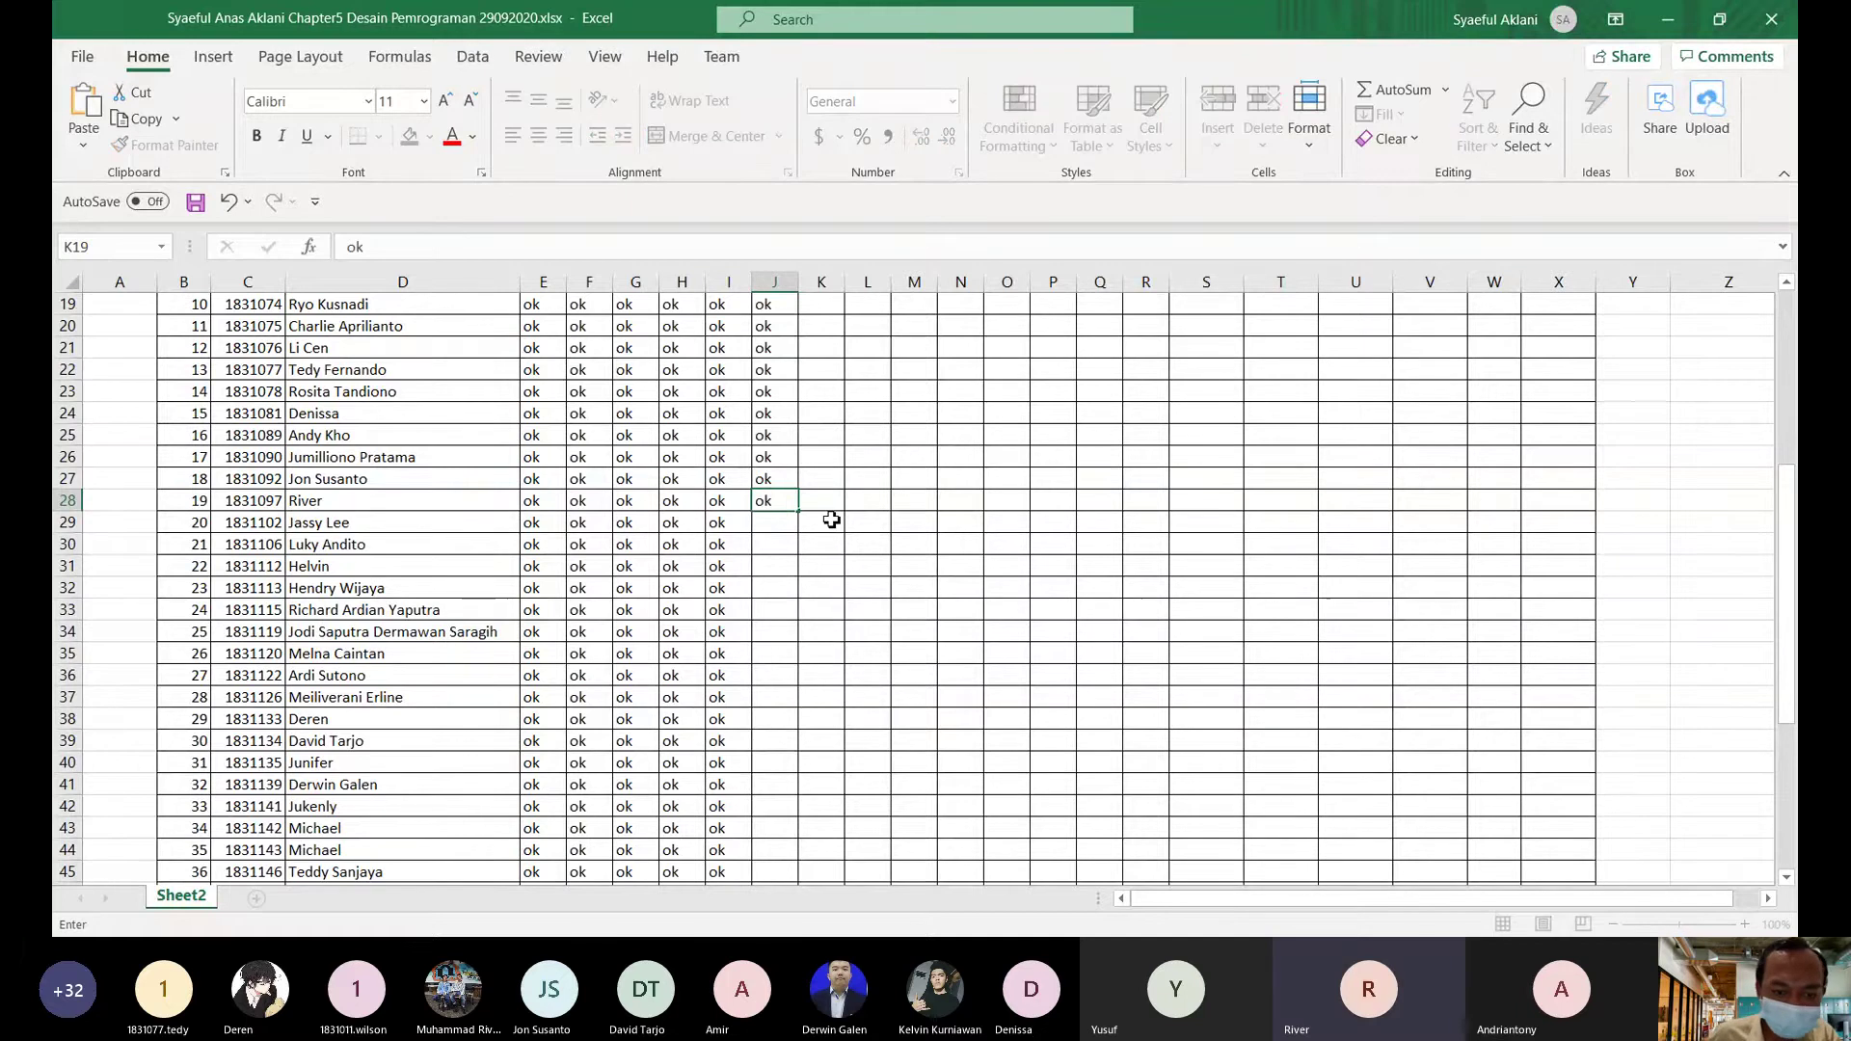
# - Enter "ok" in cells J29 and J30 to mark students 20 and 21 as present
pyautogui.click(779, 525)
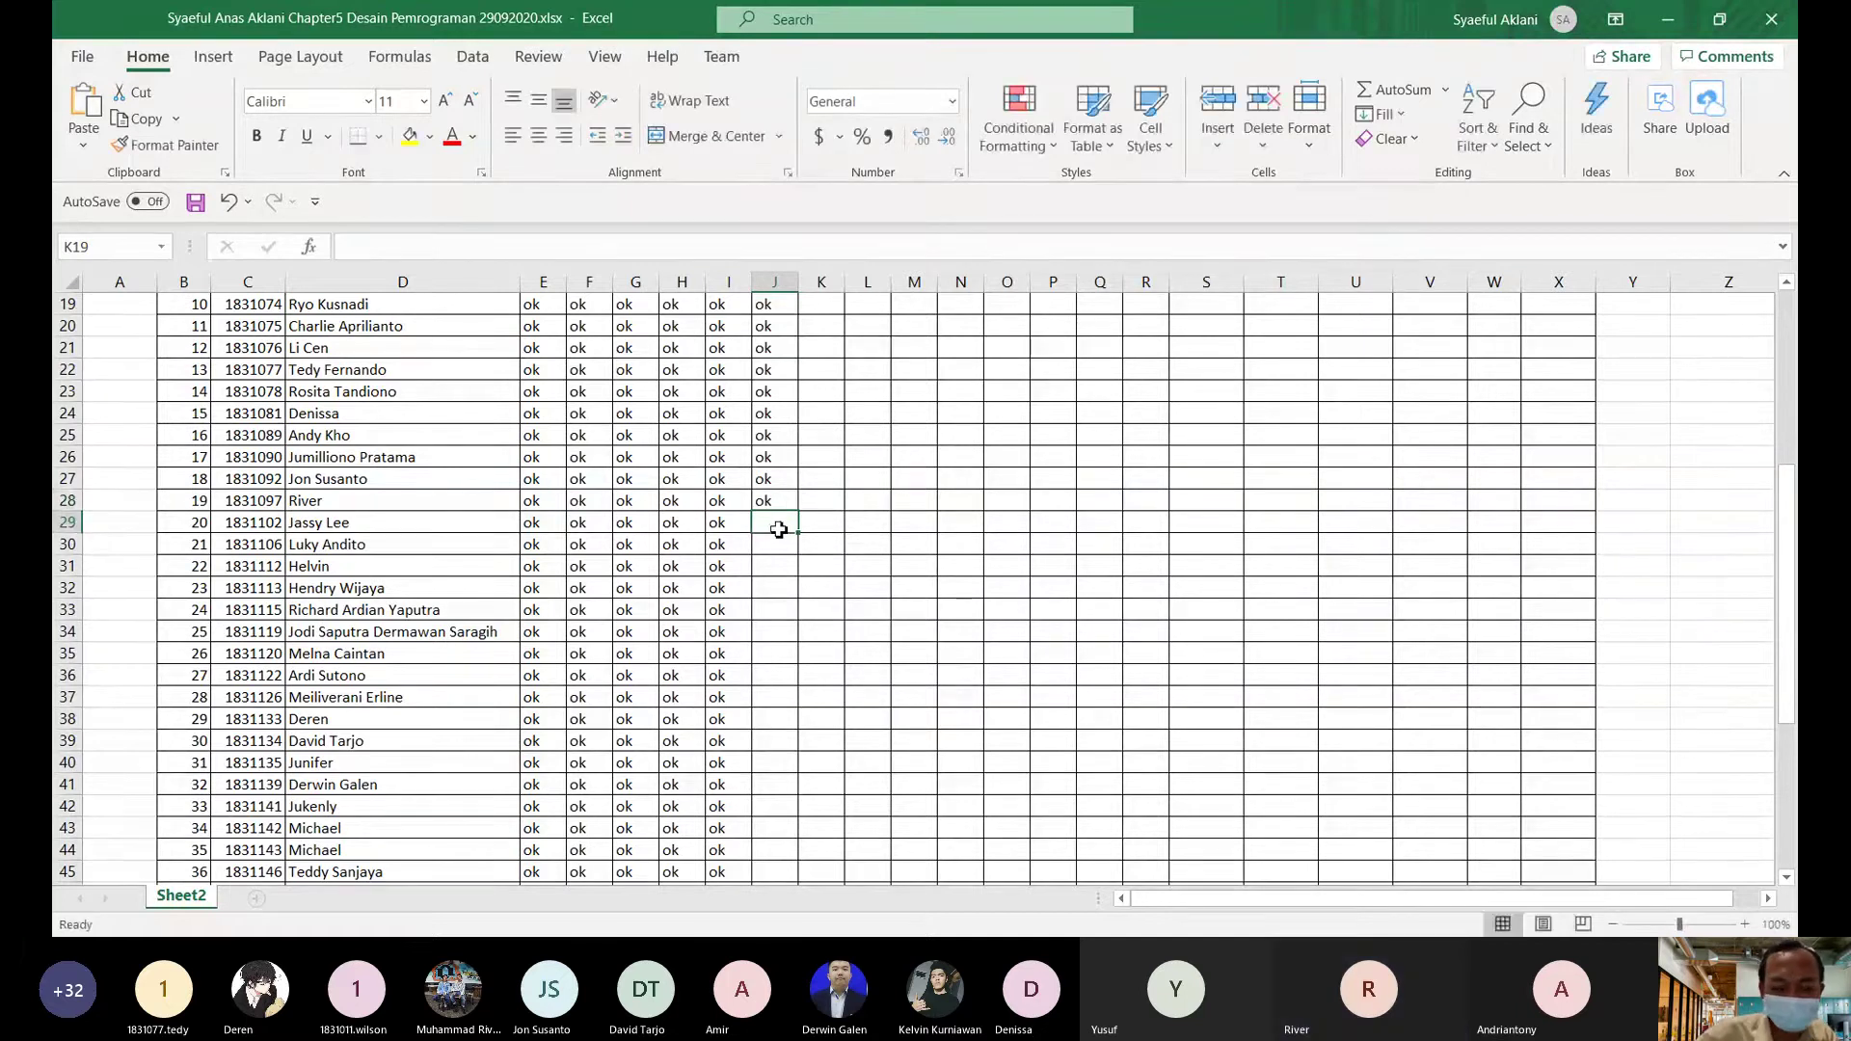
pyautogui.write('ok')
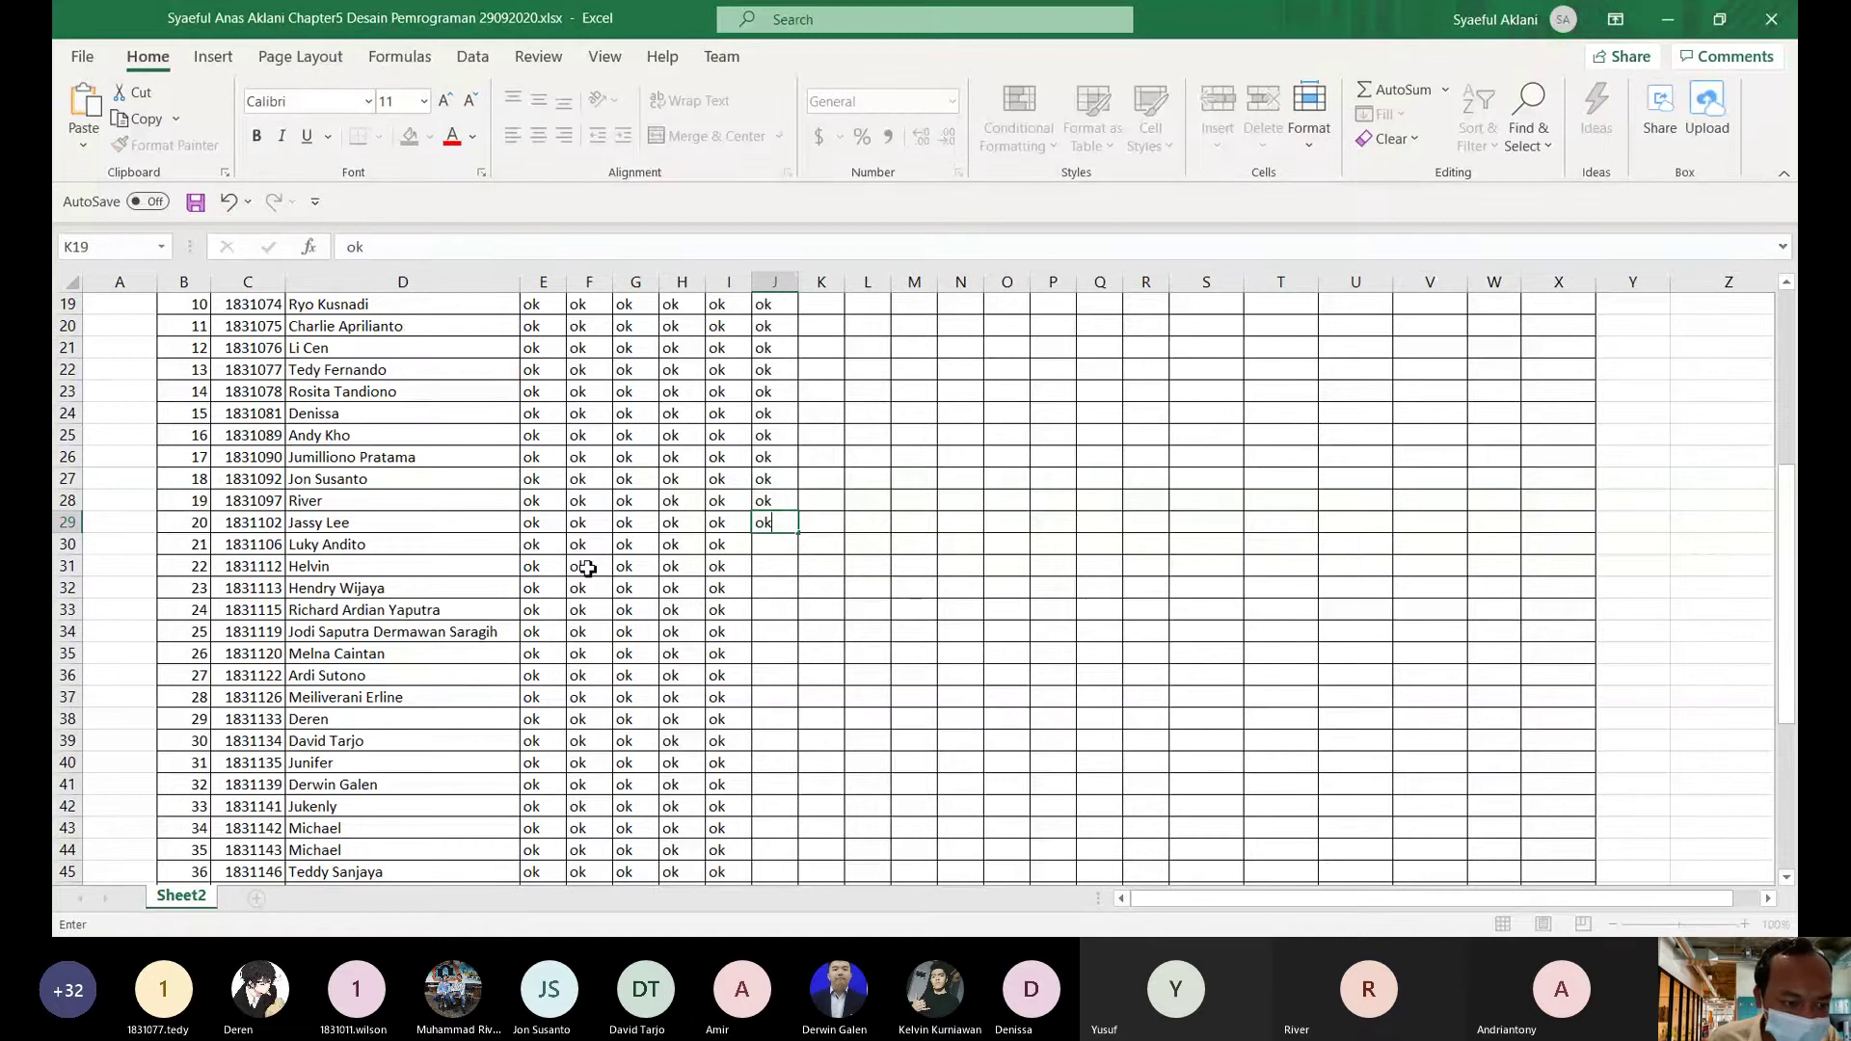
pyautogui.click(774, 548)
pyautogui.write('ok')
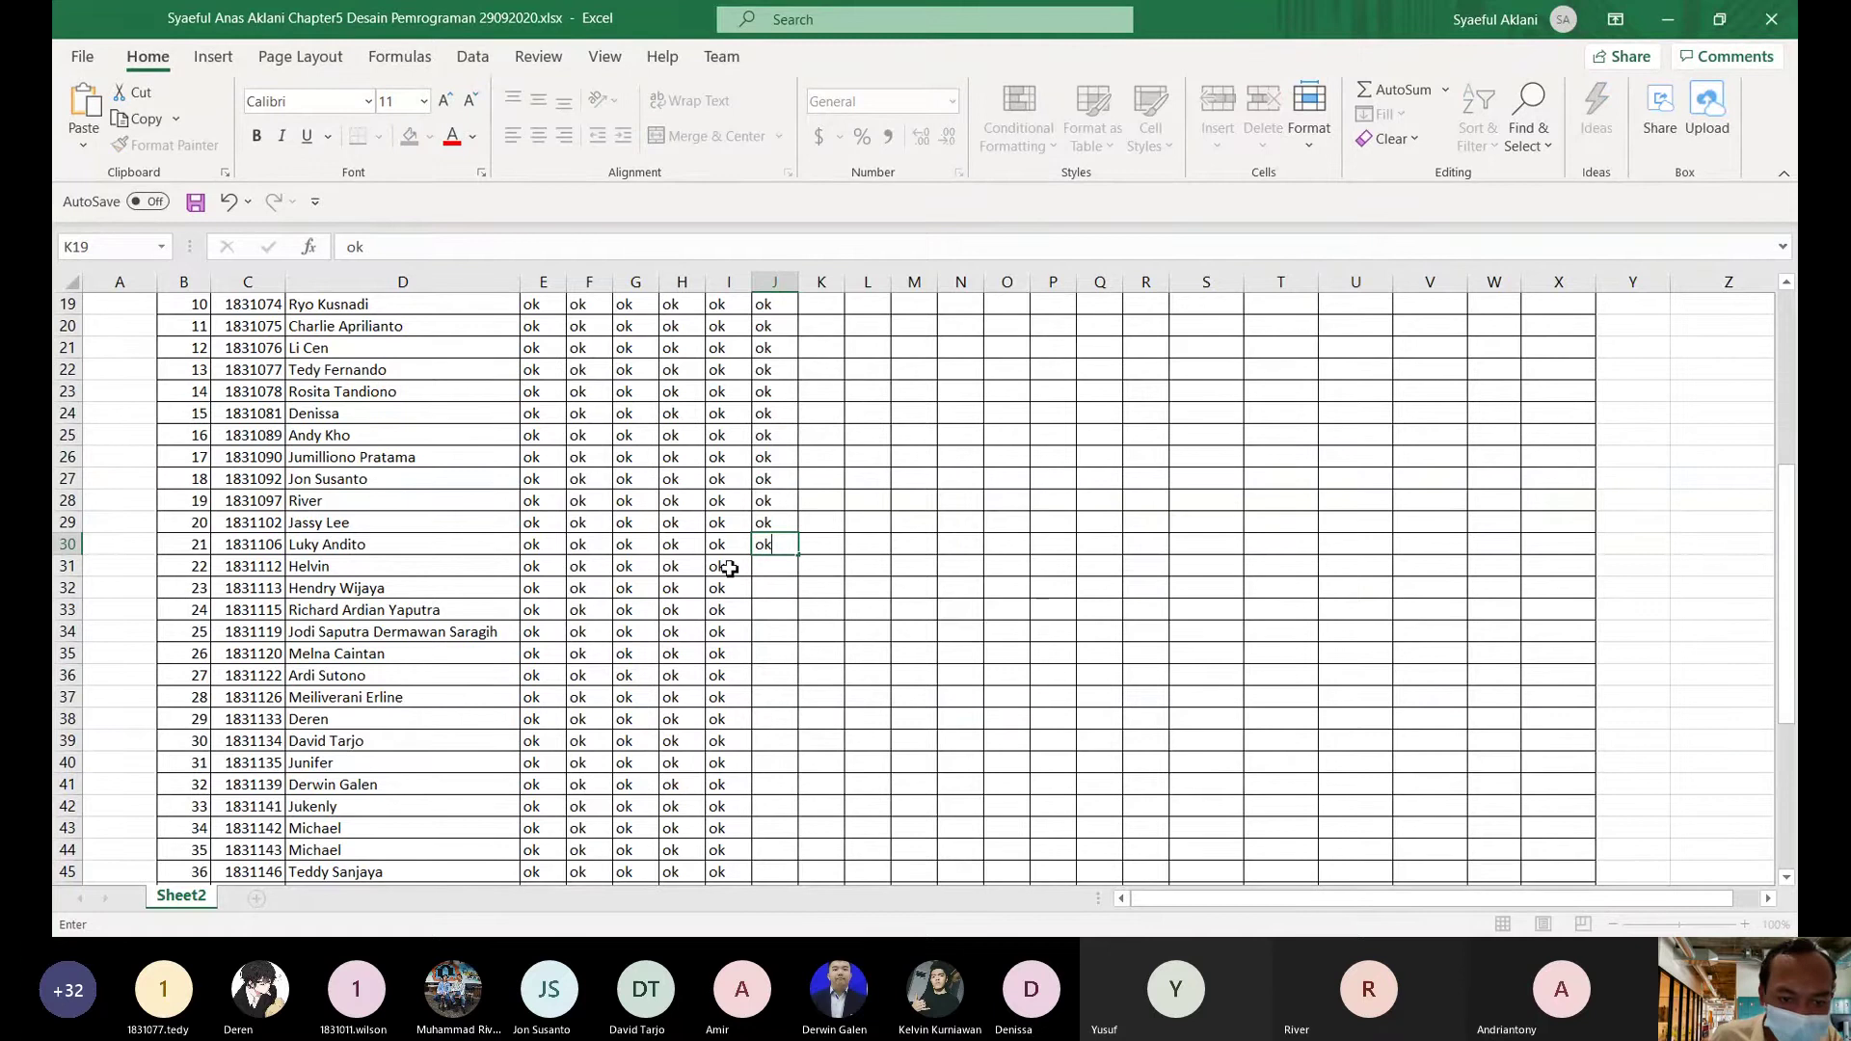
pyautogui.click(786, 569)
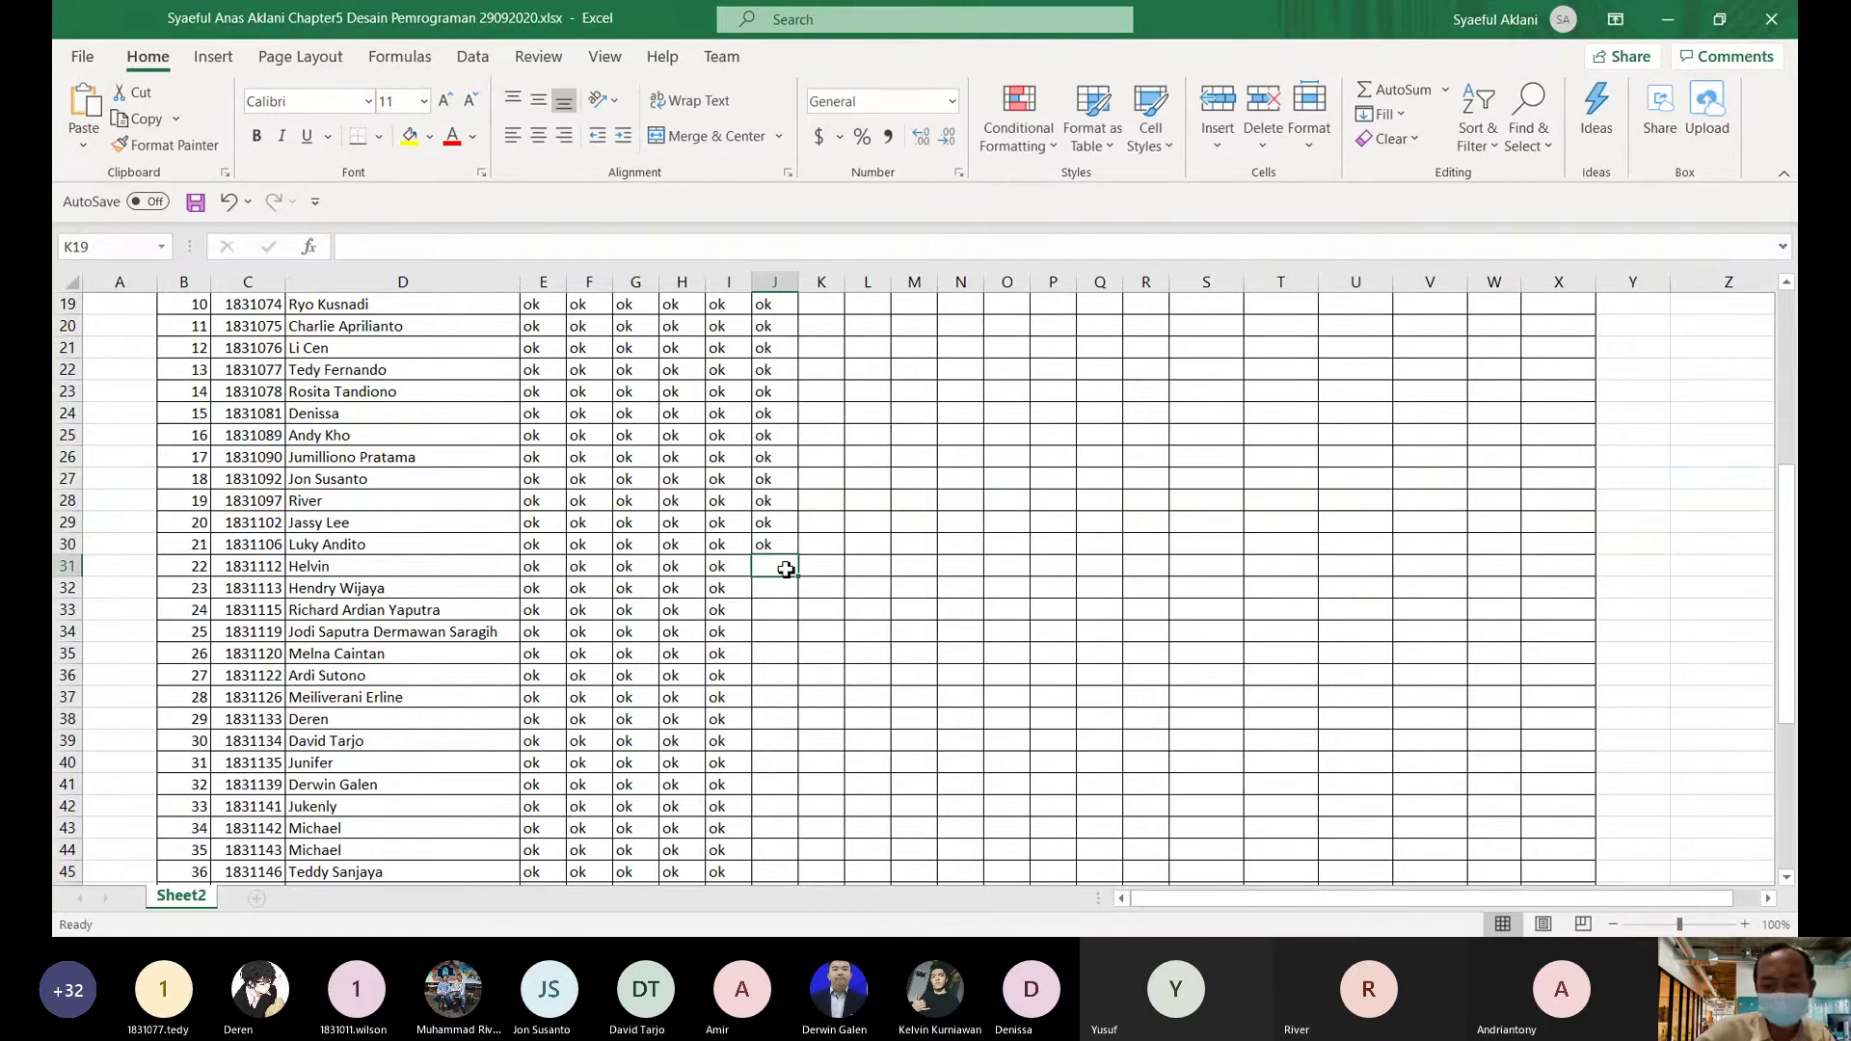
# - Enter "ok" in cells J31 to J33 to mark students 22 through 24 as present
pyautogui.write('ok')
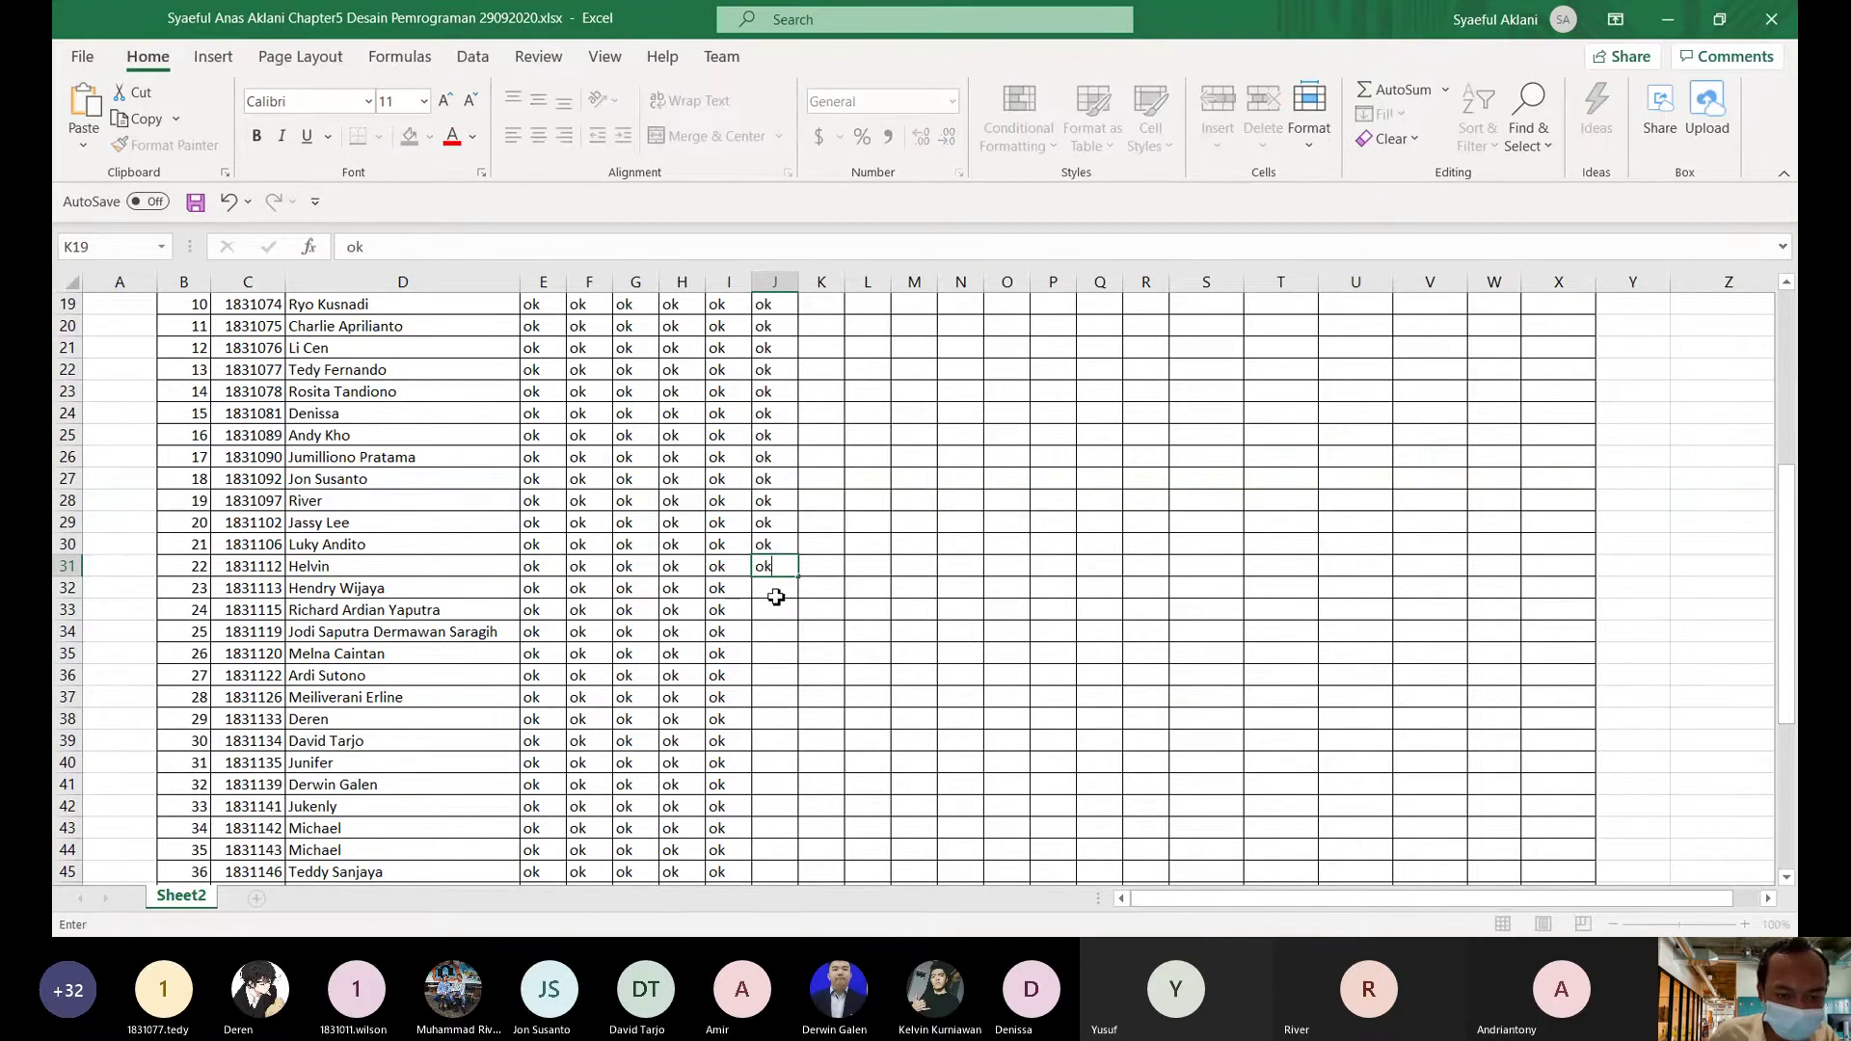
pyautogui.click(781, 592)
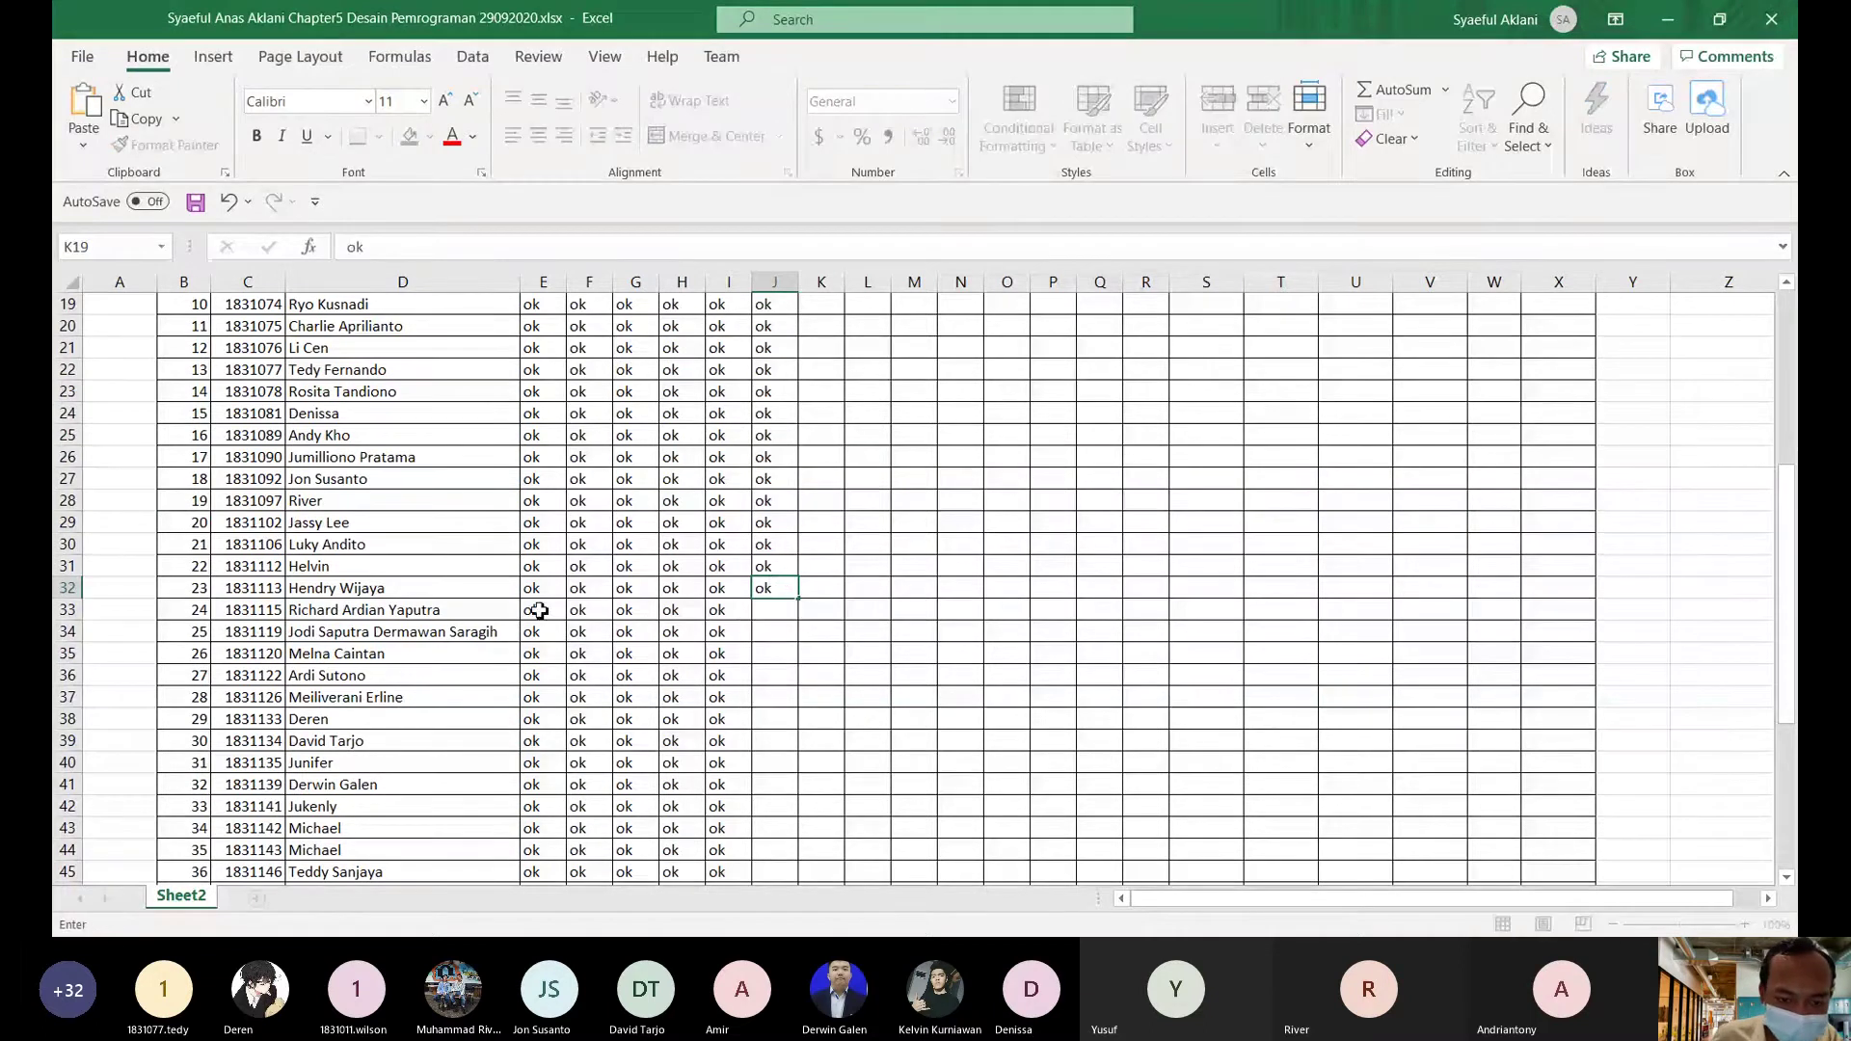
pyautogui.write('ok')
pyautogui.click(761, 613)
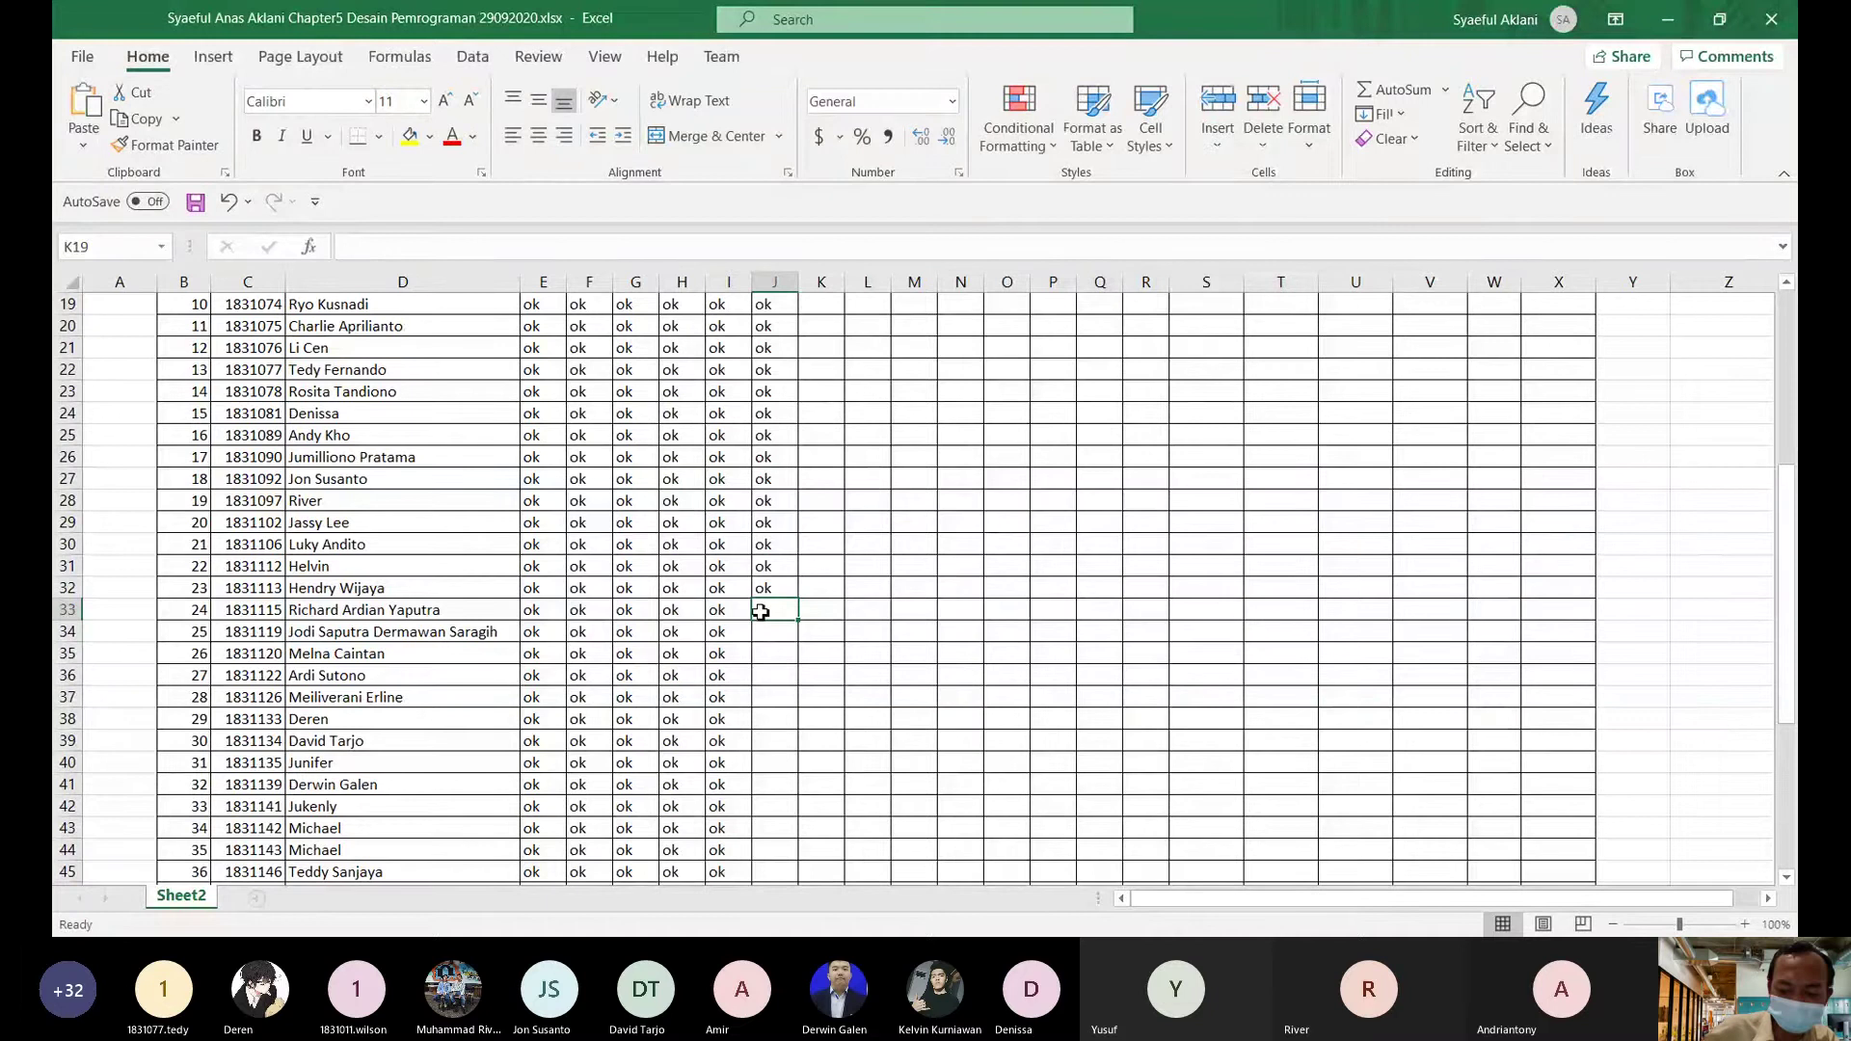
pyautogui.write('ok')
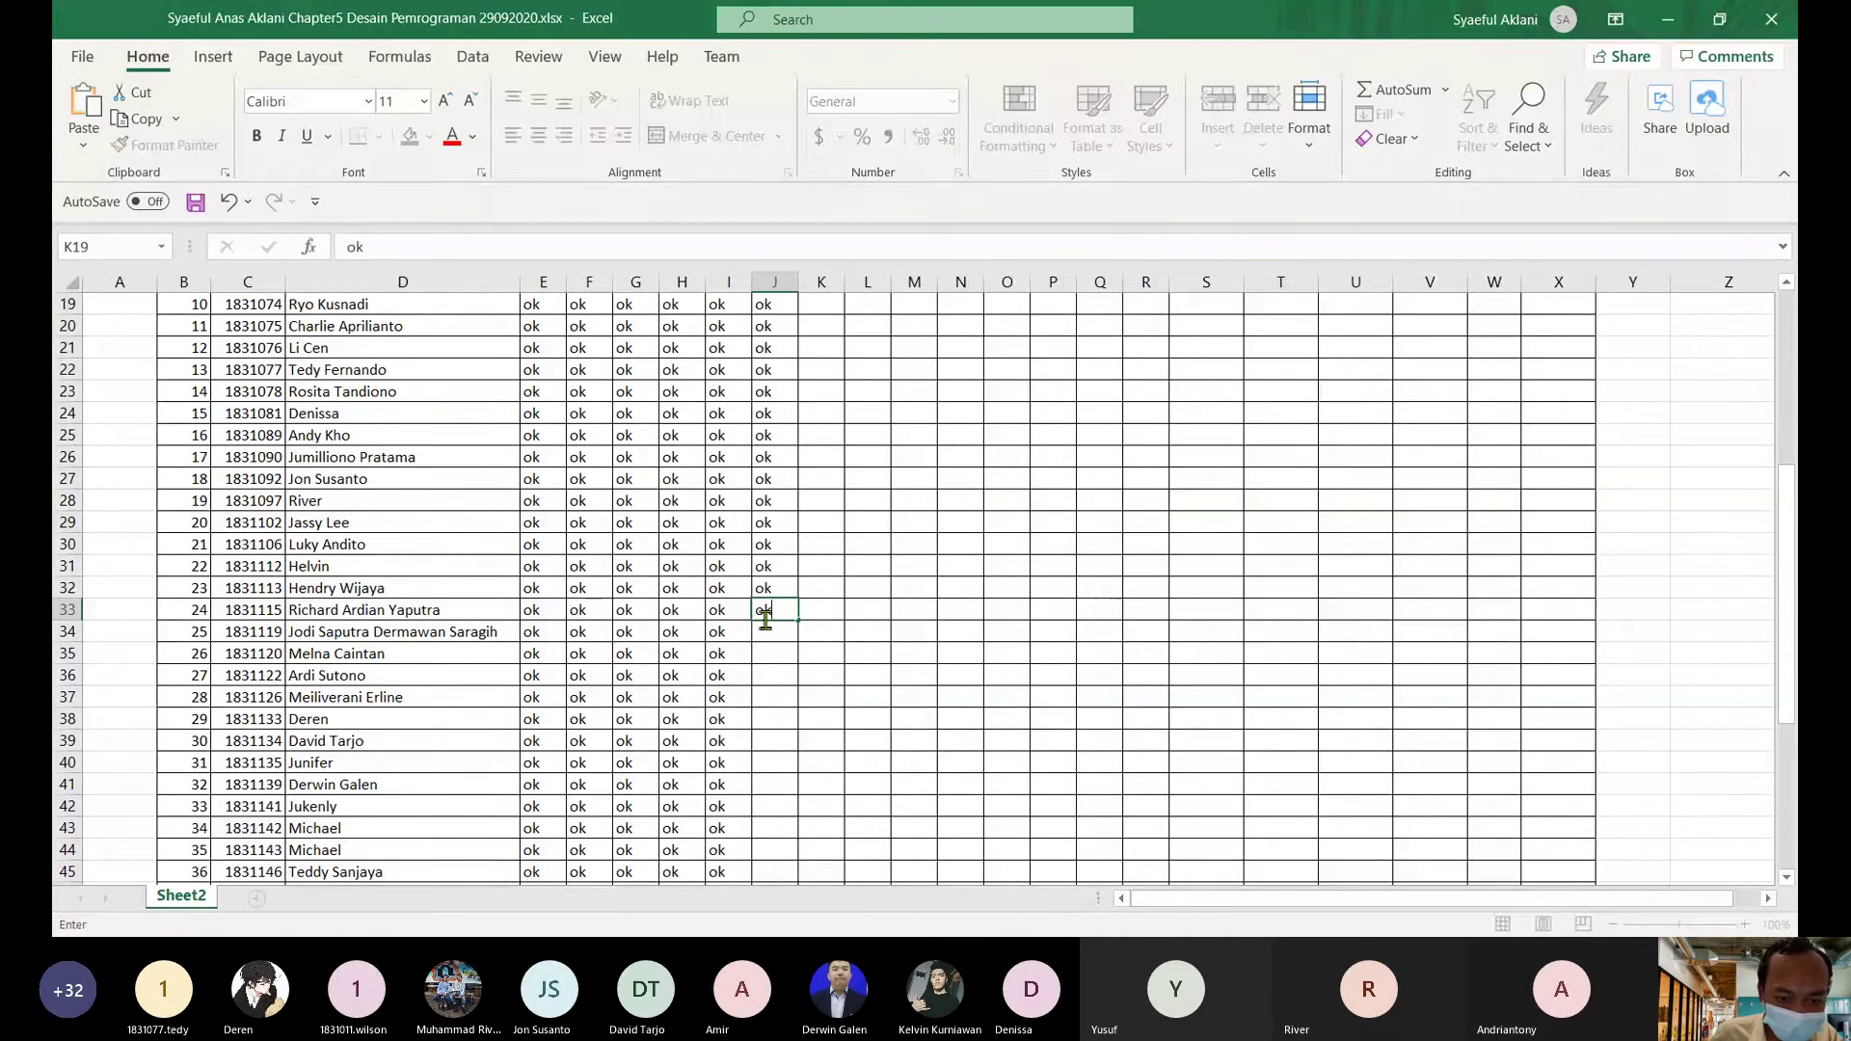
# - Enter "ok" in cells J34 to J36 to mark students 25 through 27 as present
pyautogui.click(774, 631)
pyautogui.scroll(-2, 775, 634)
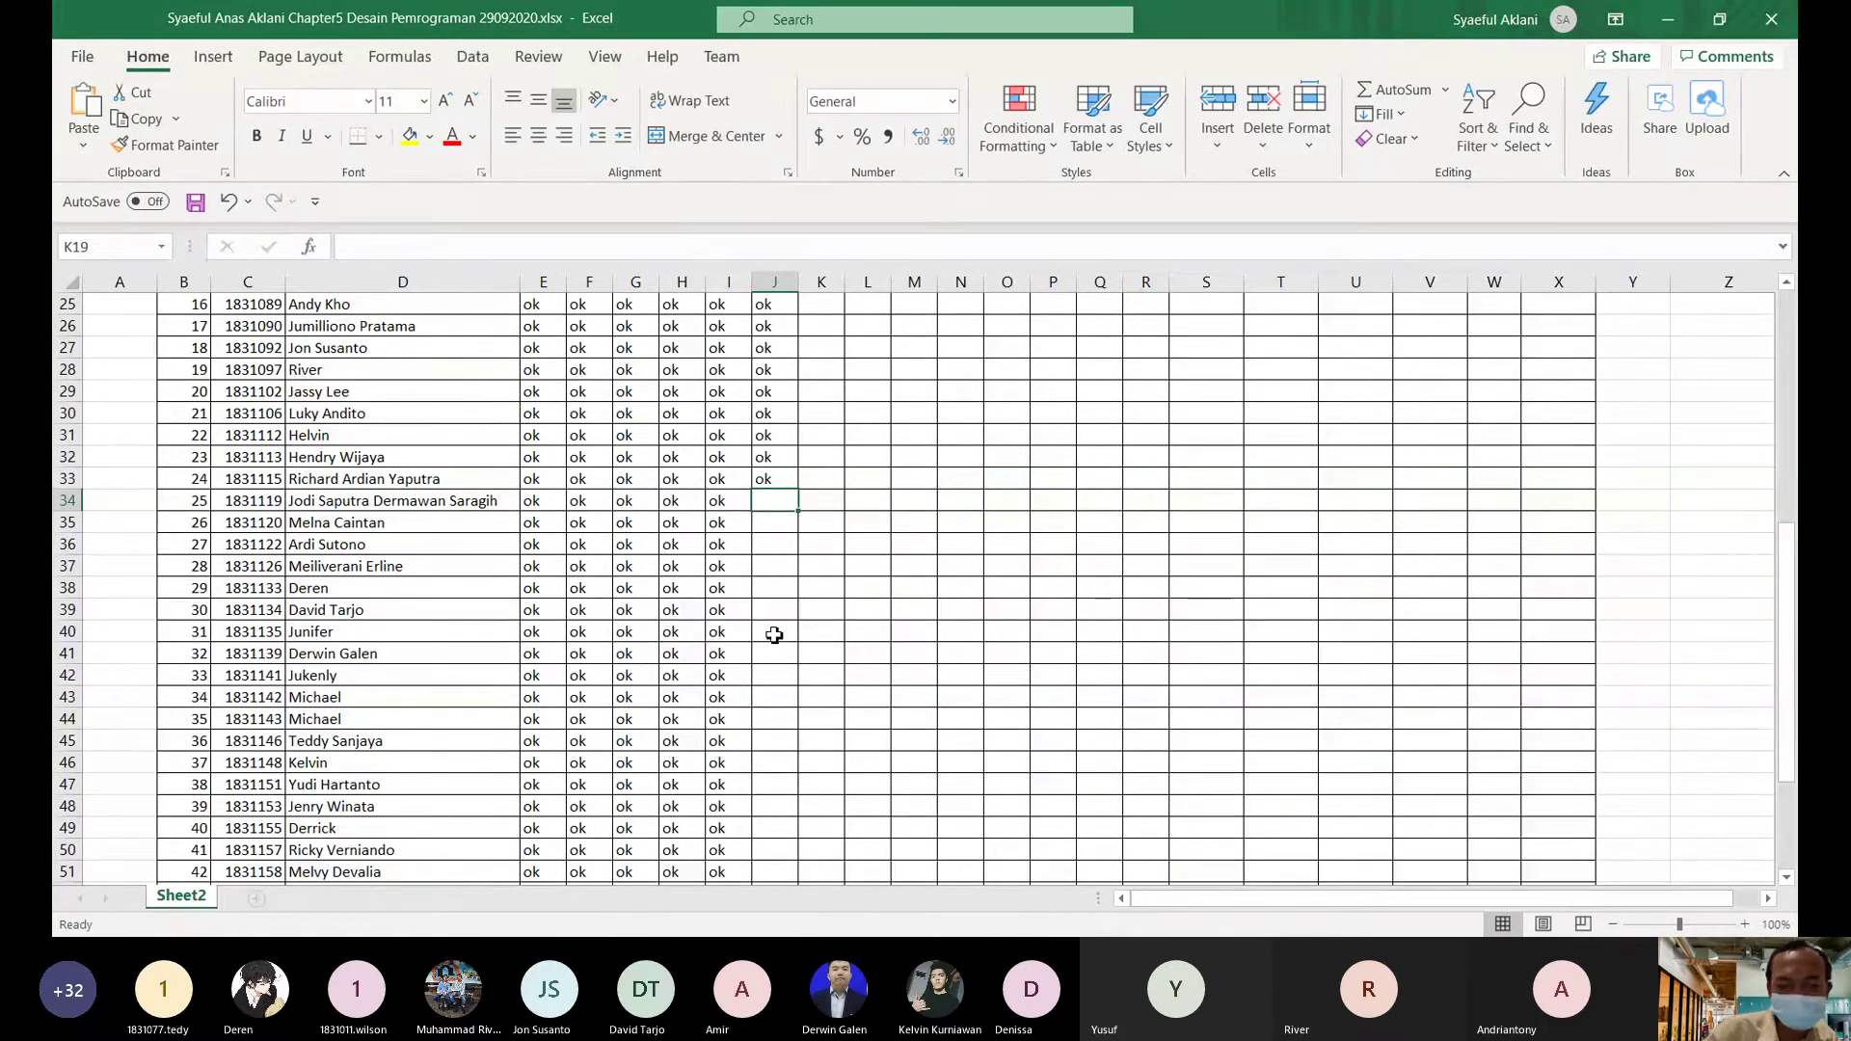
pyautogui.write('ok')
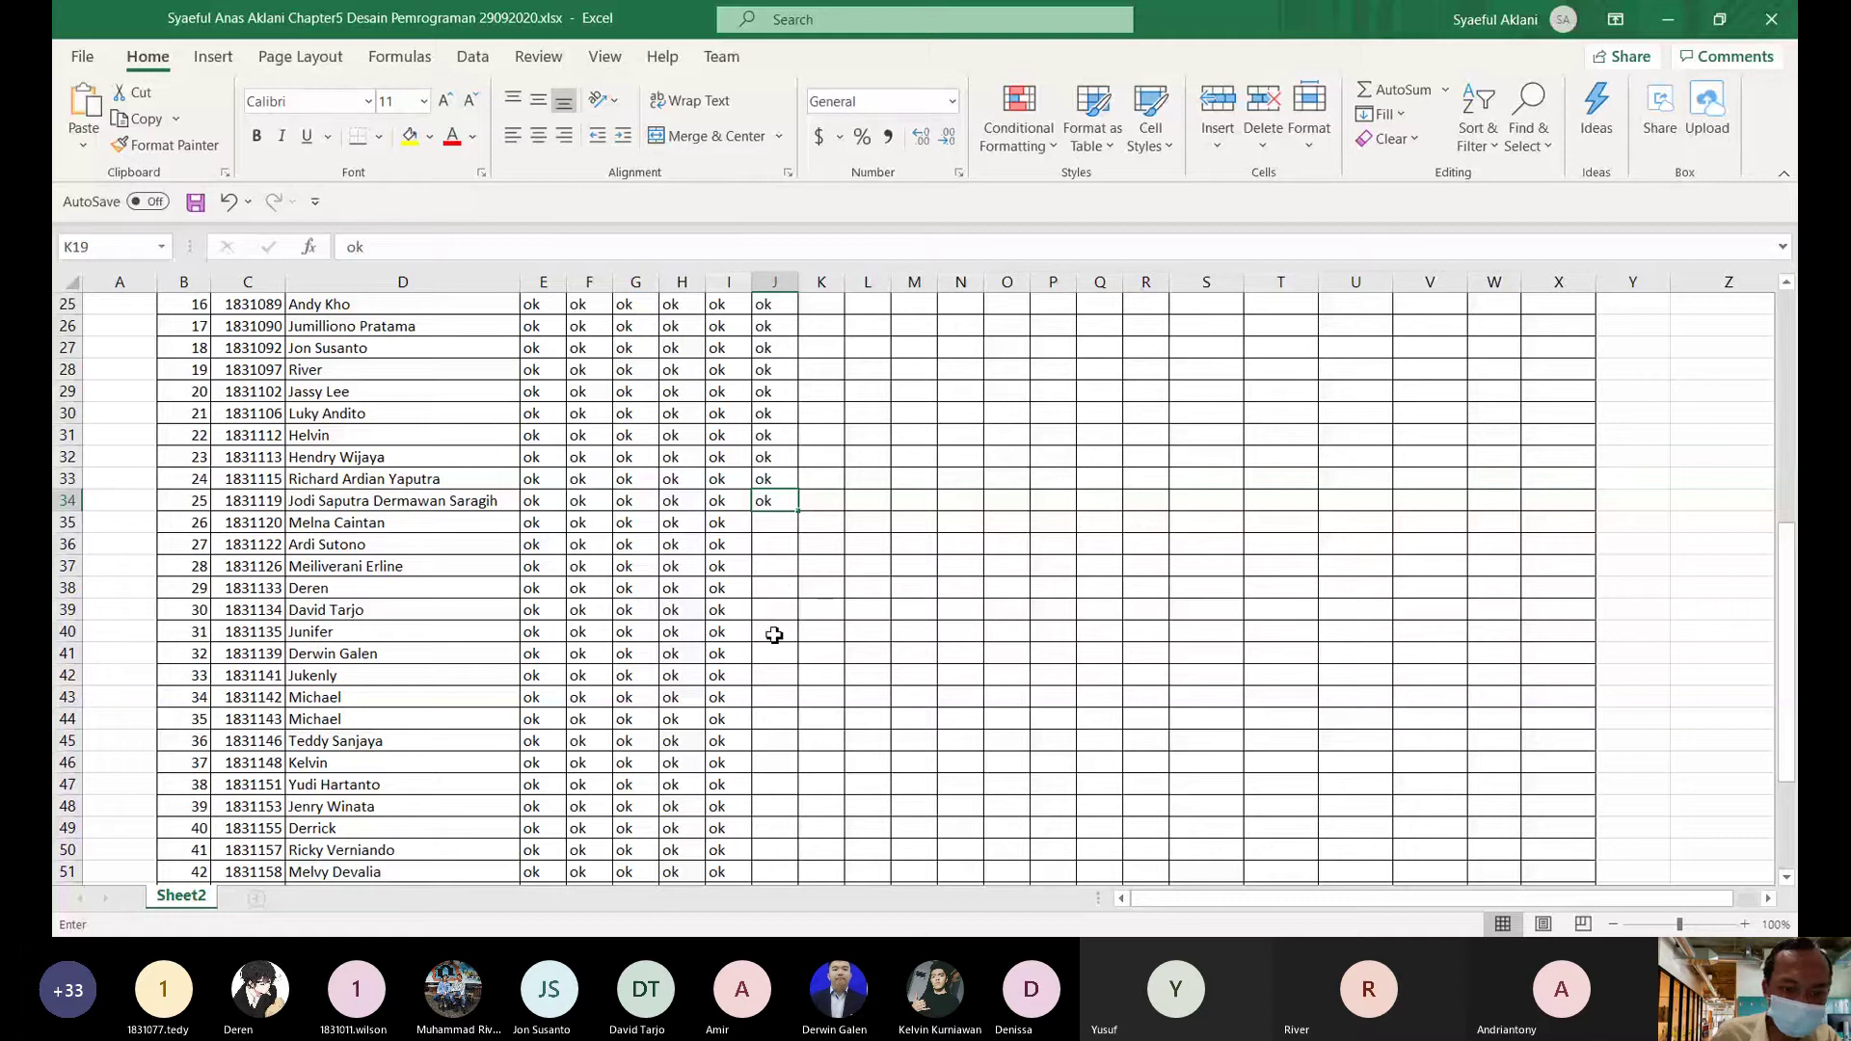
pyautogui.click(775, 529)
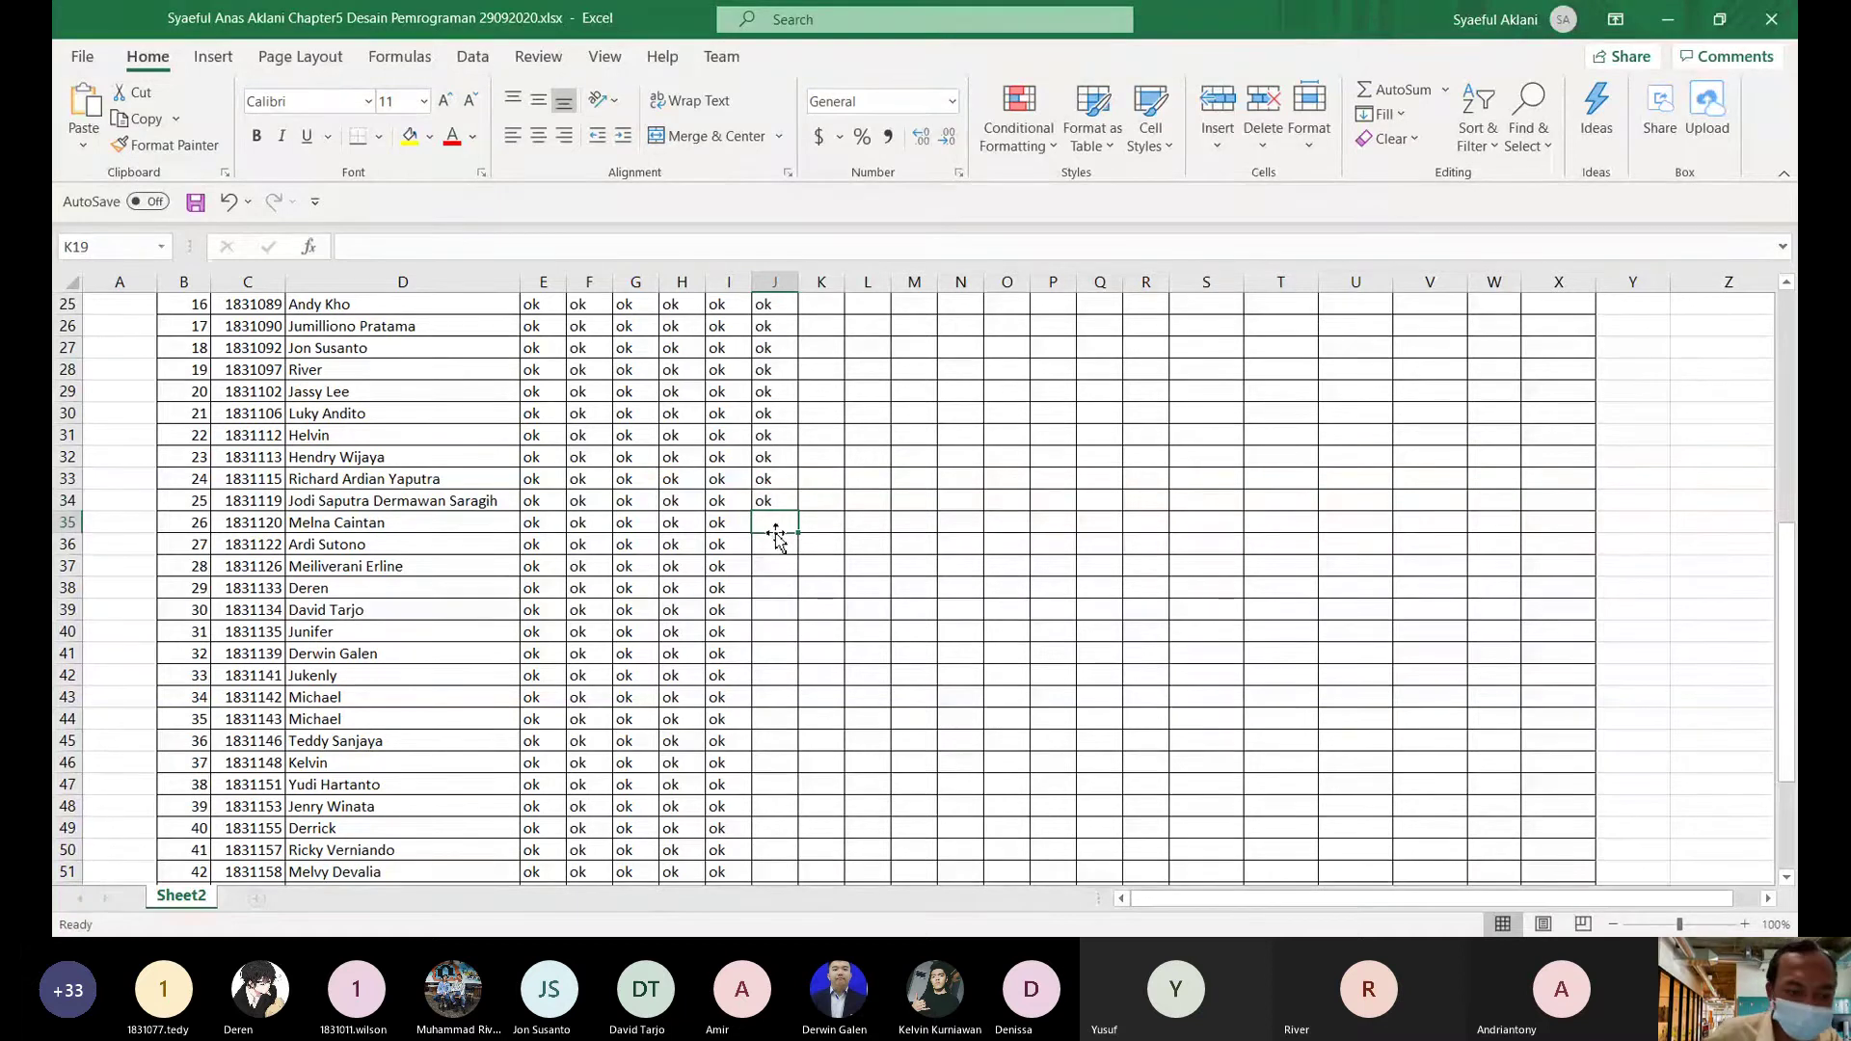
pyautogui.write('ok')
pyautogui.click(772, 552)
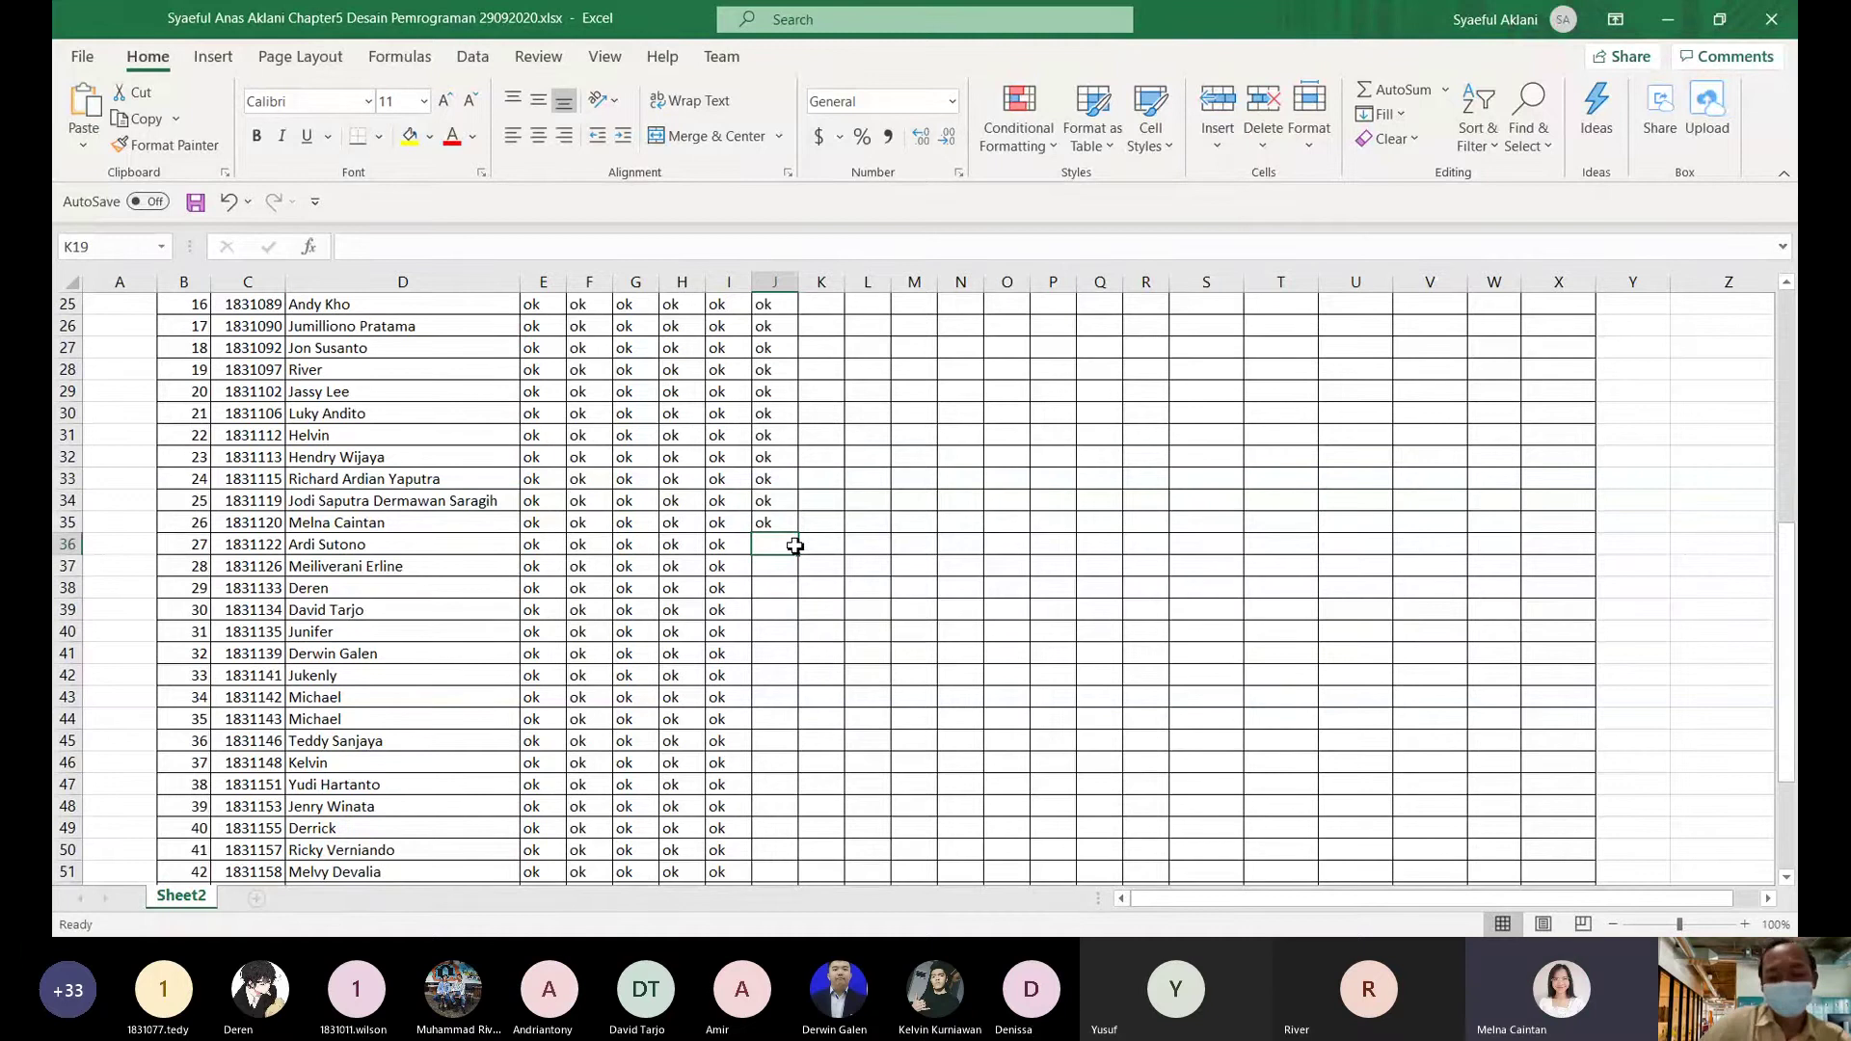
pyautogui.doubleClick(795, 546)
pyautogui.write('ok')
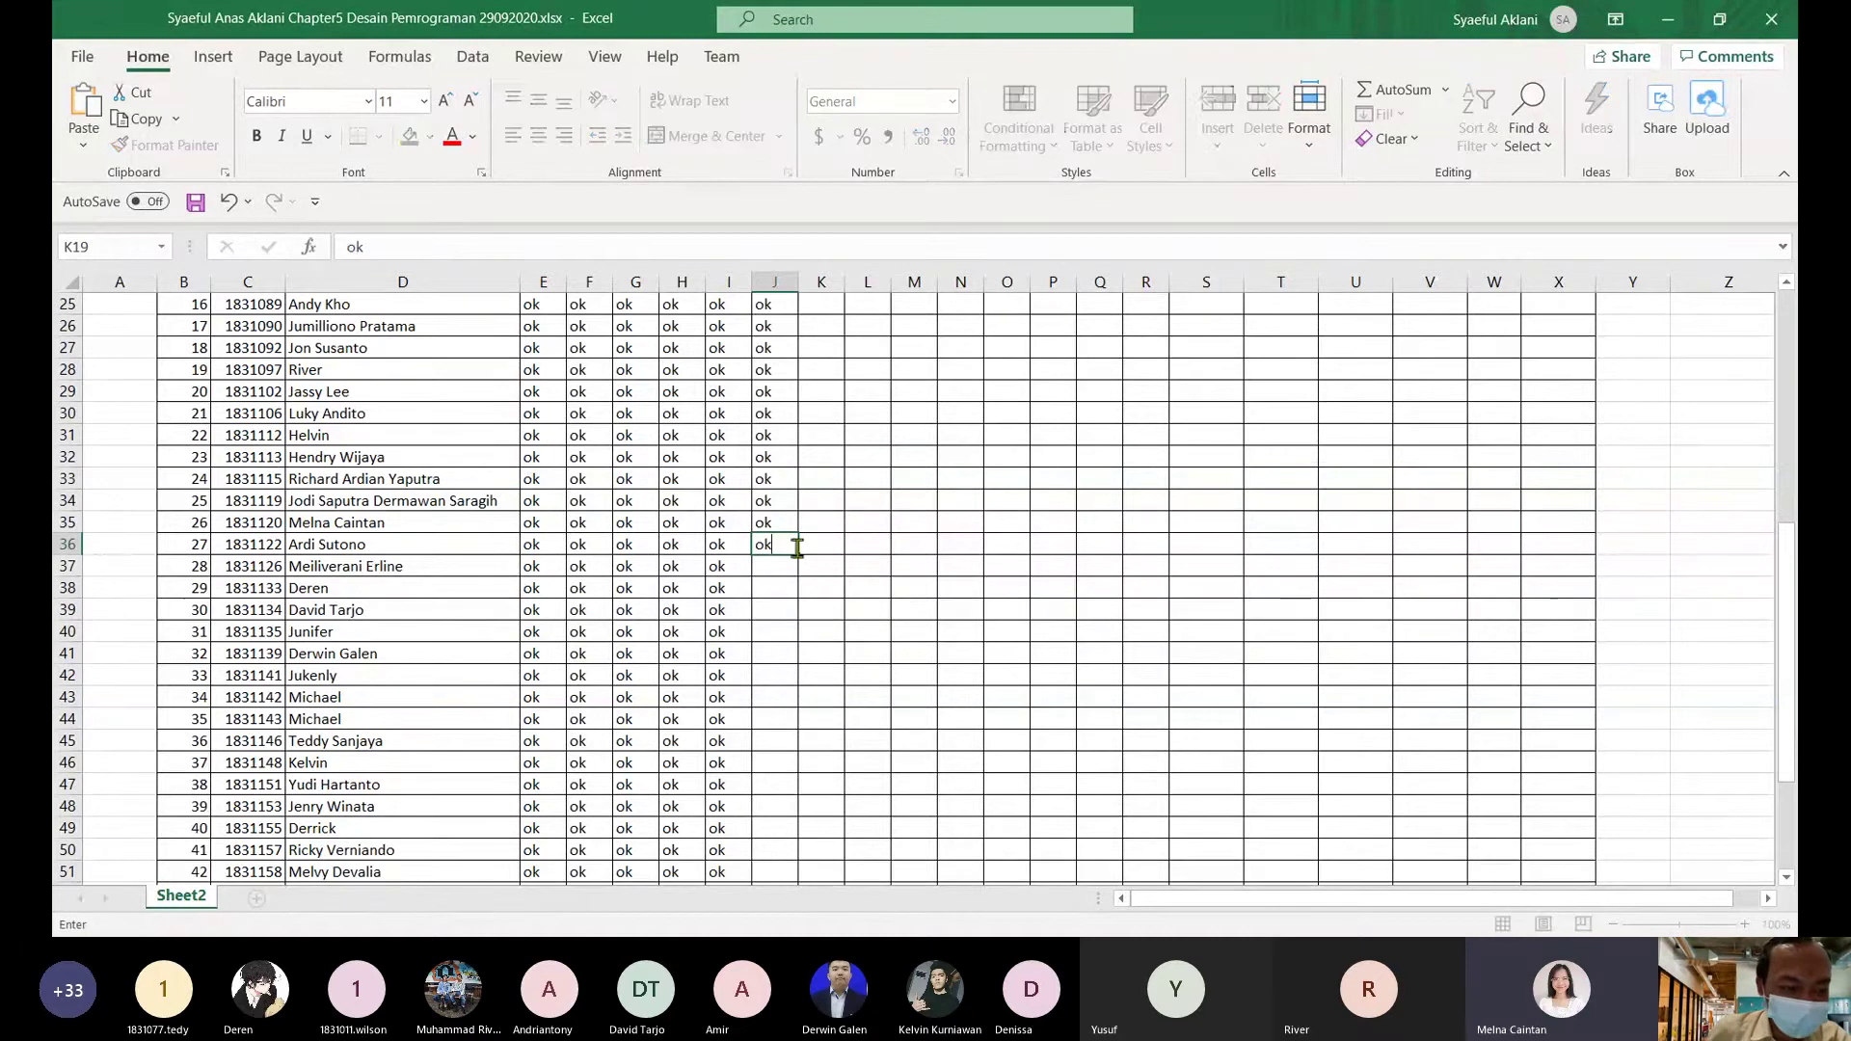
pyautogui.press('Return')
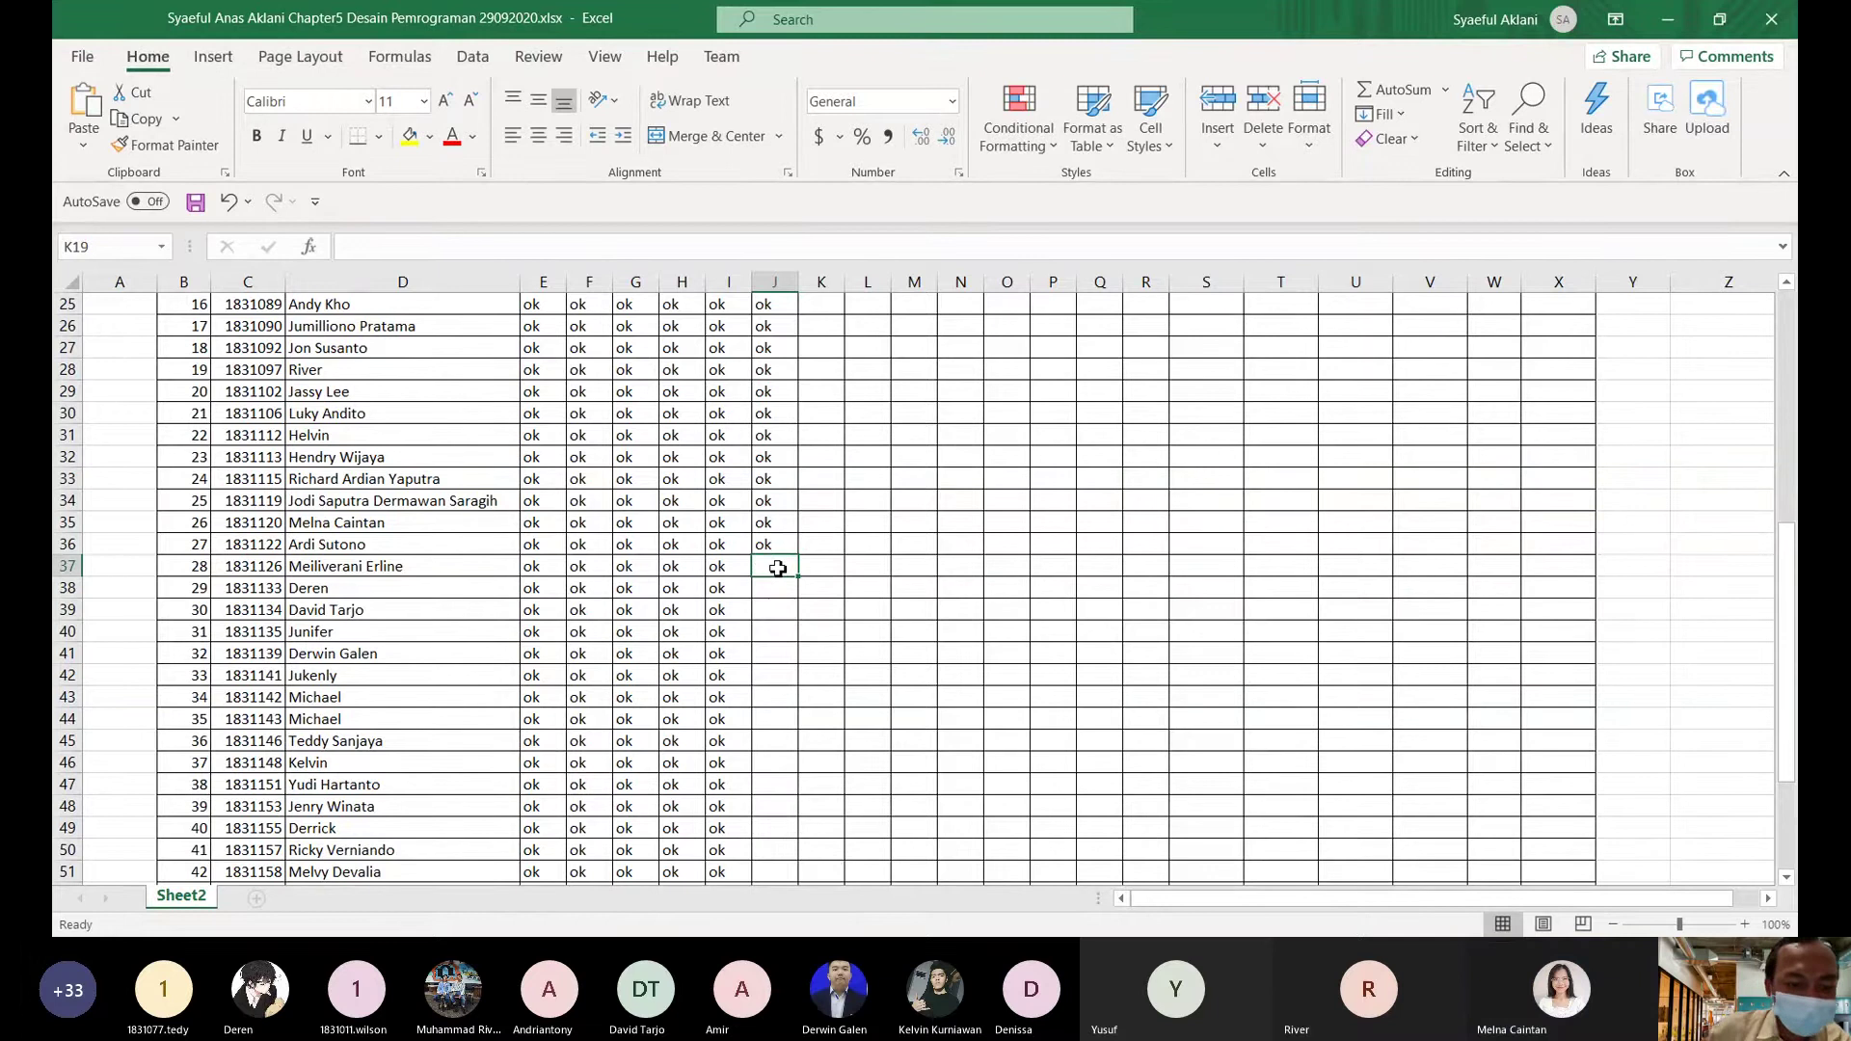
# - Enter "ok" in cells J37 to J39 to mark students 28 through 30 as present
pyautogui.write('ok')
pyautogui.press('Return')
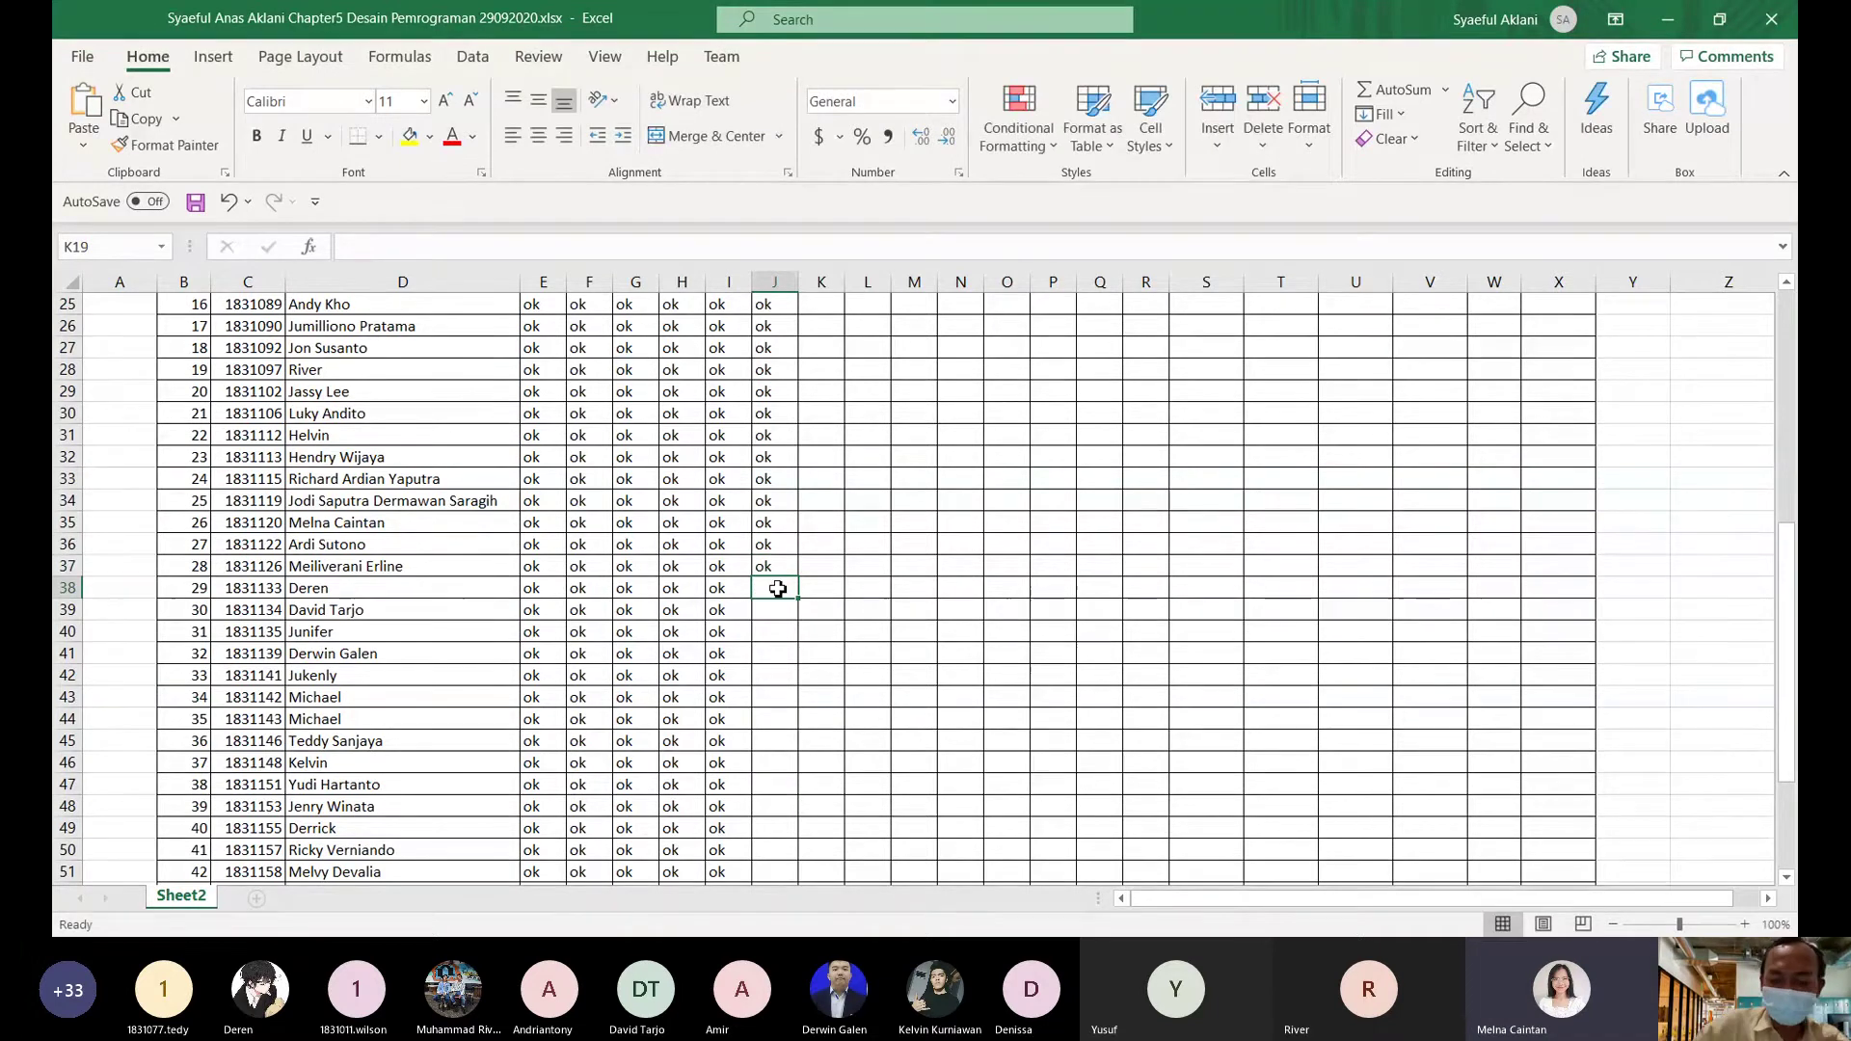
pyautogui.write('ok')
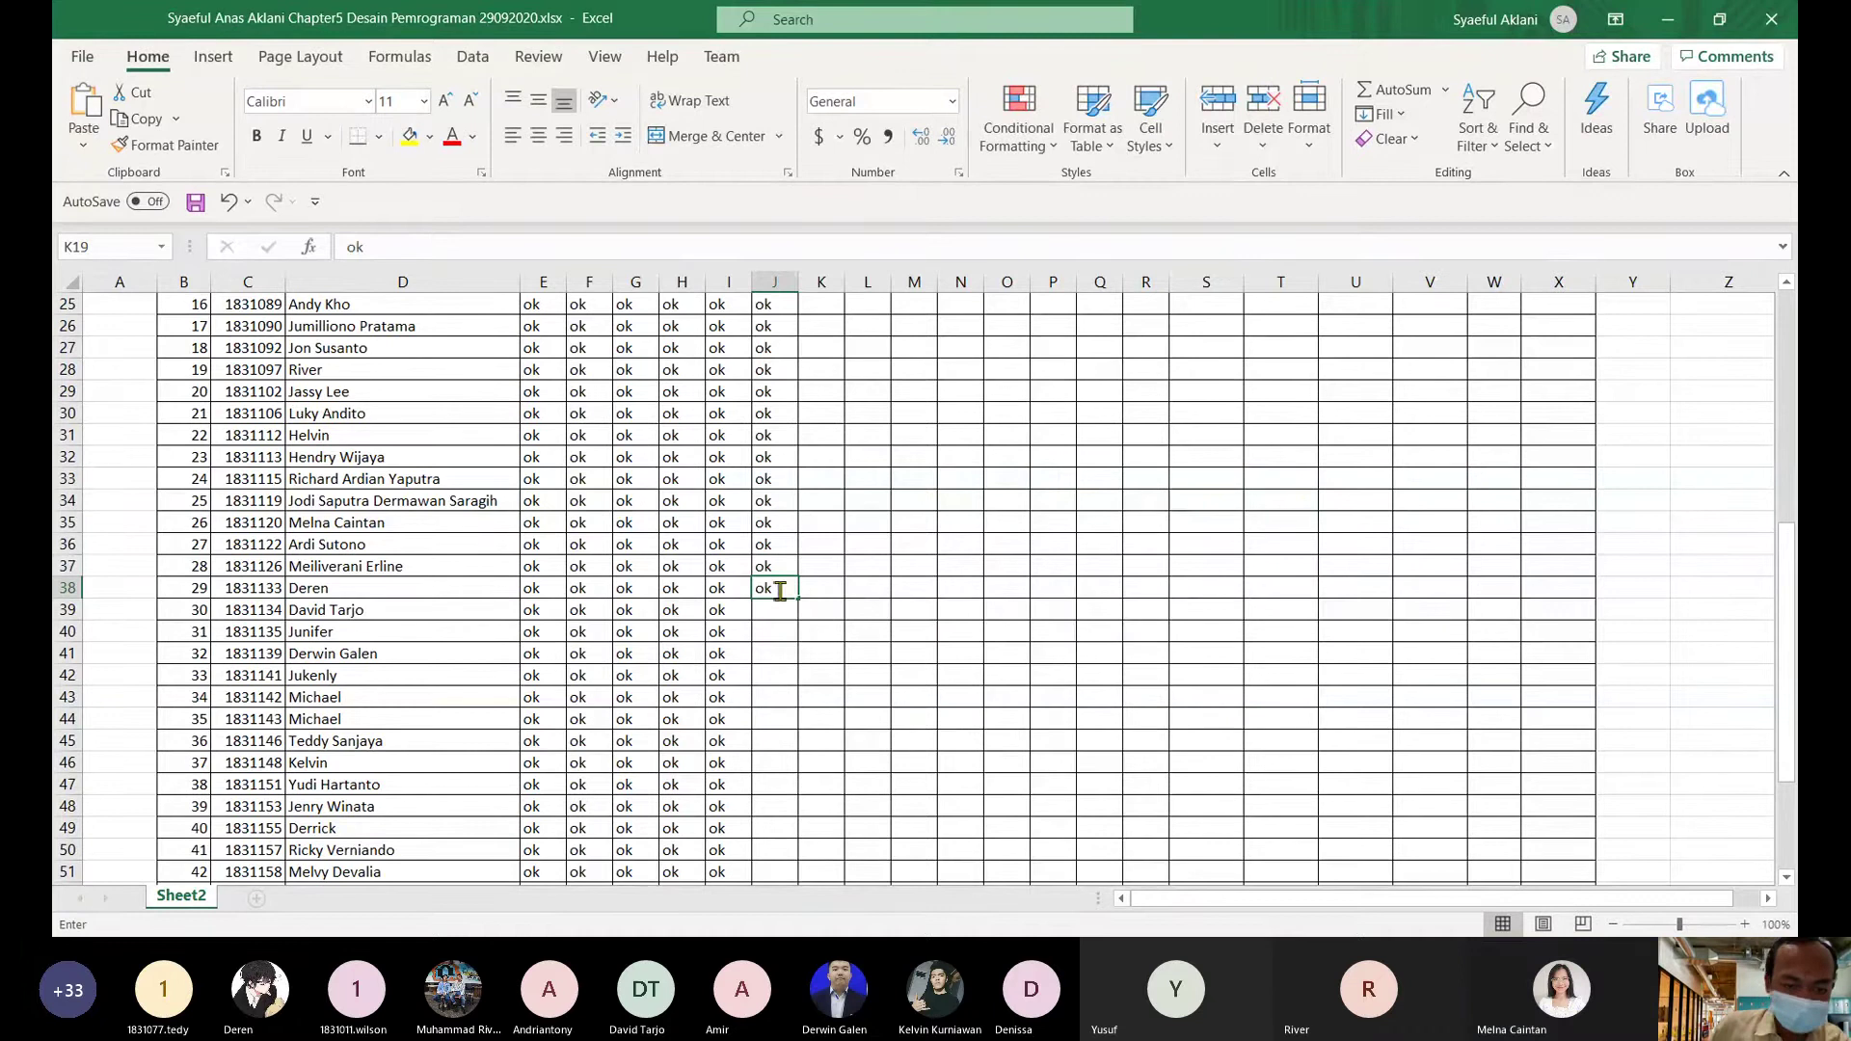
pyautogui.press('Return')
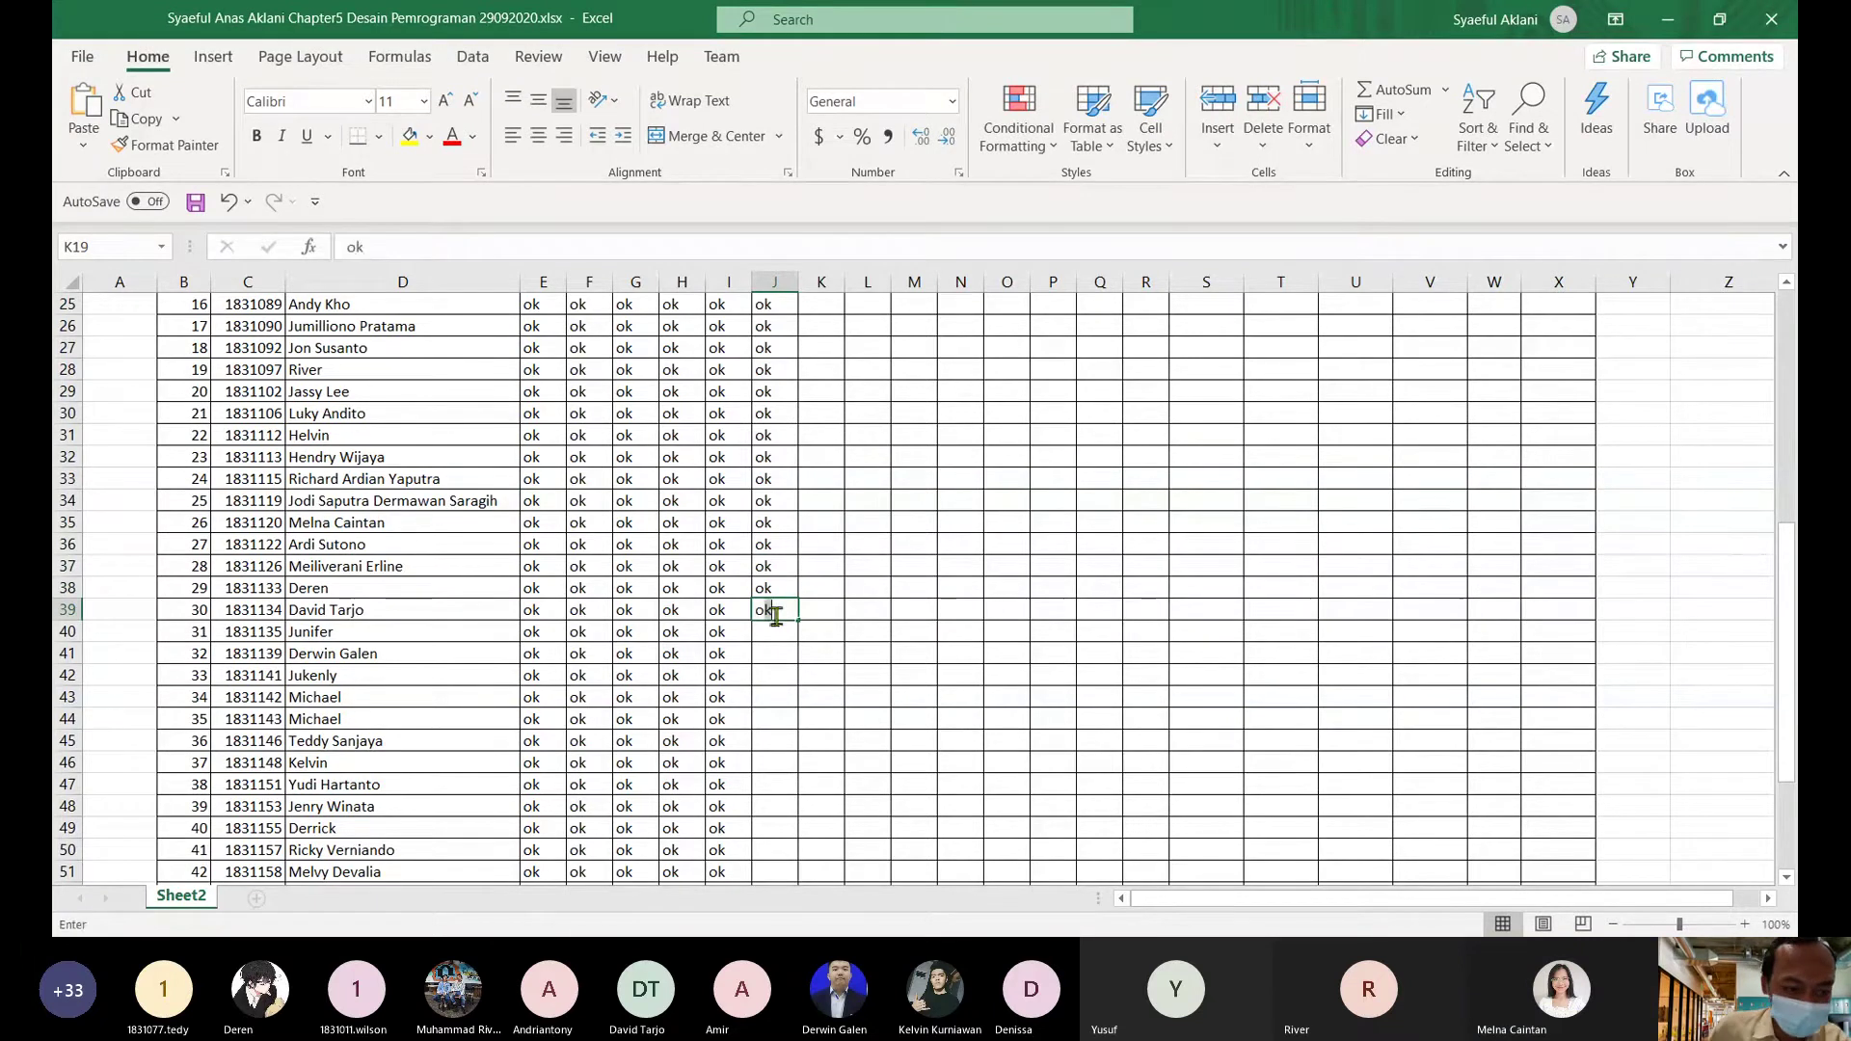
pyautogui.write('ok')
pyautogui.press('Return')
# - Enter "ok" in cells J40 to J42 to mark students 31 through 33 as present
pyautogui.scroll(-2, 789, 646)
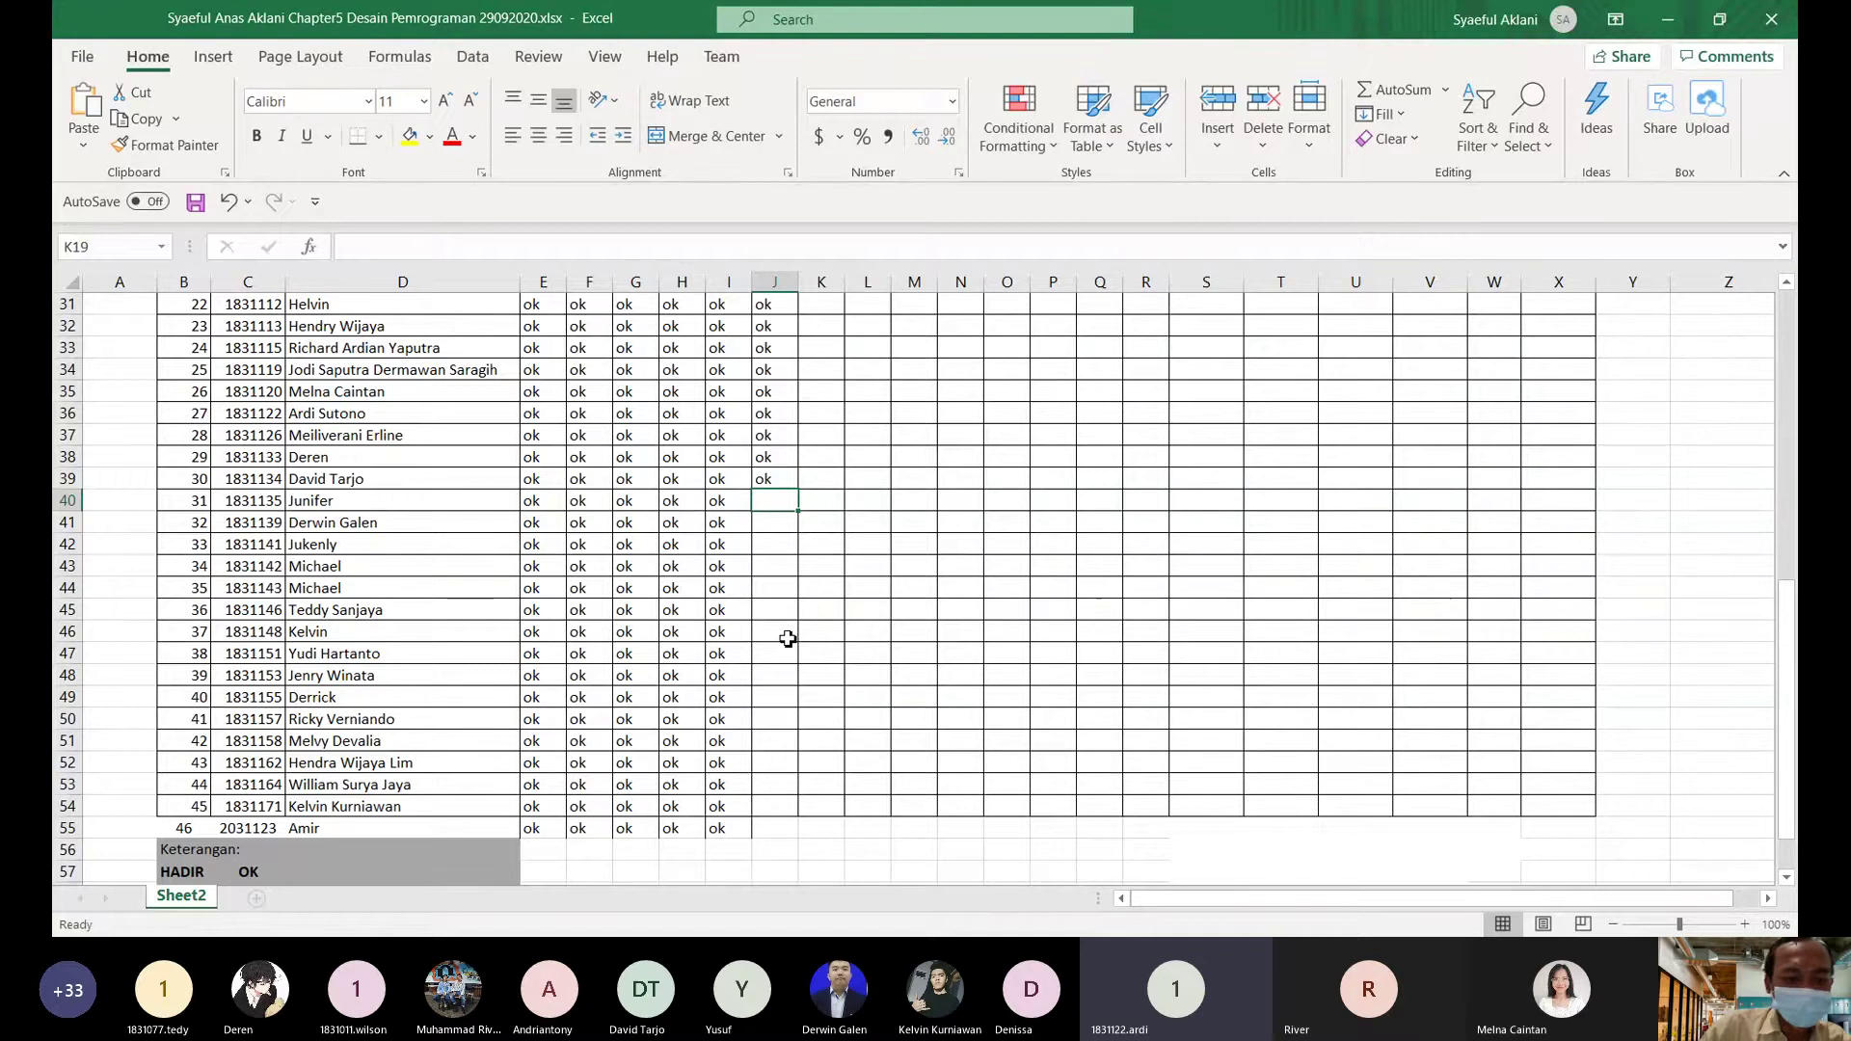
pyautogui.write('ok')
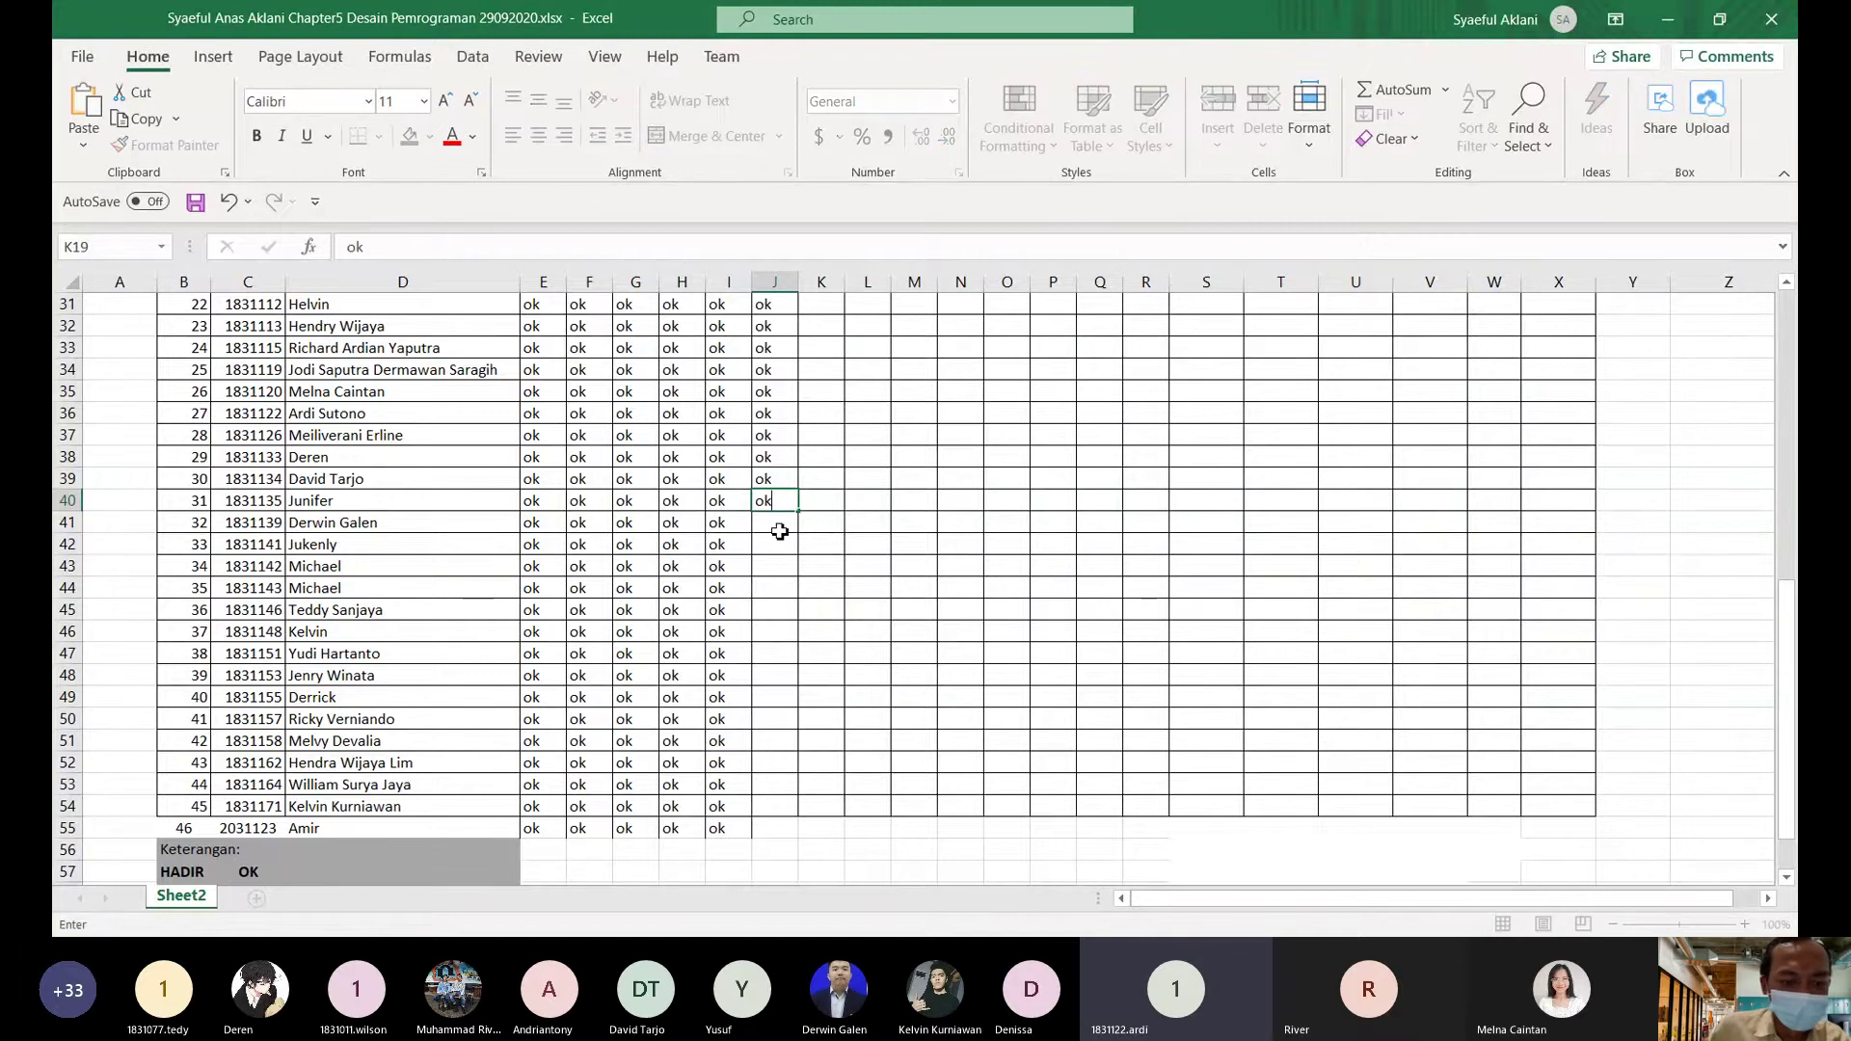
pyautogui.press('Return')
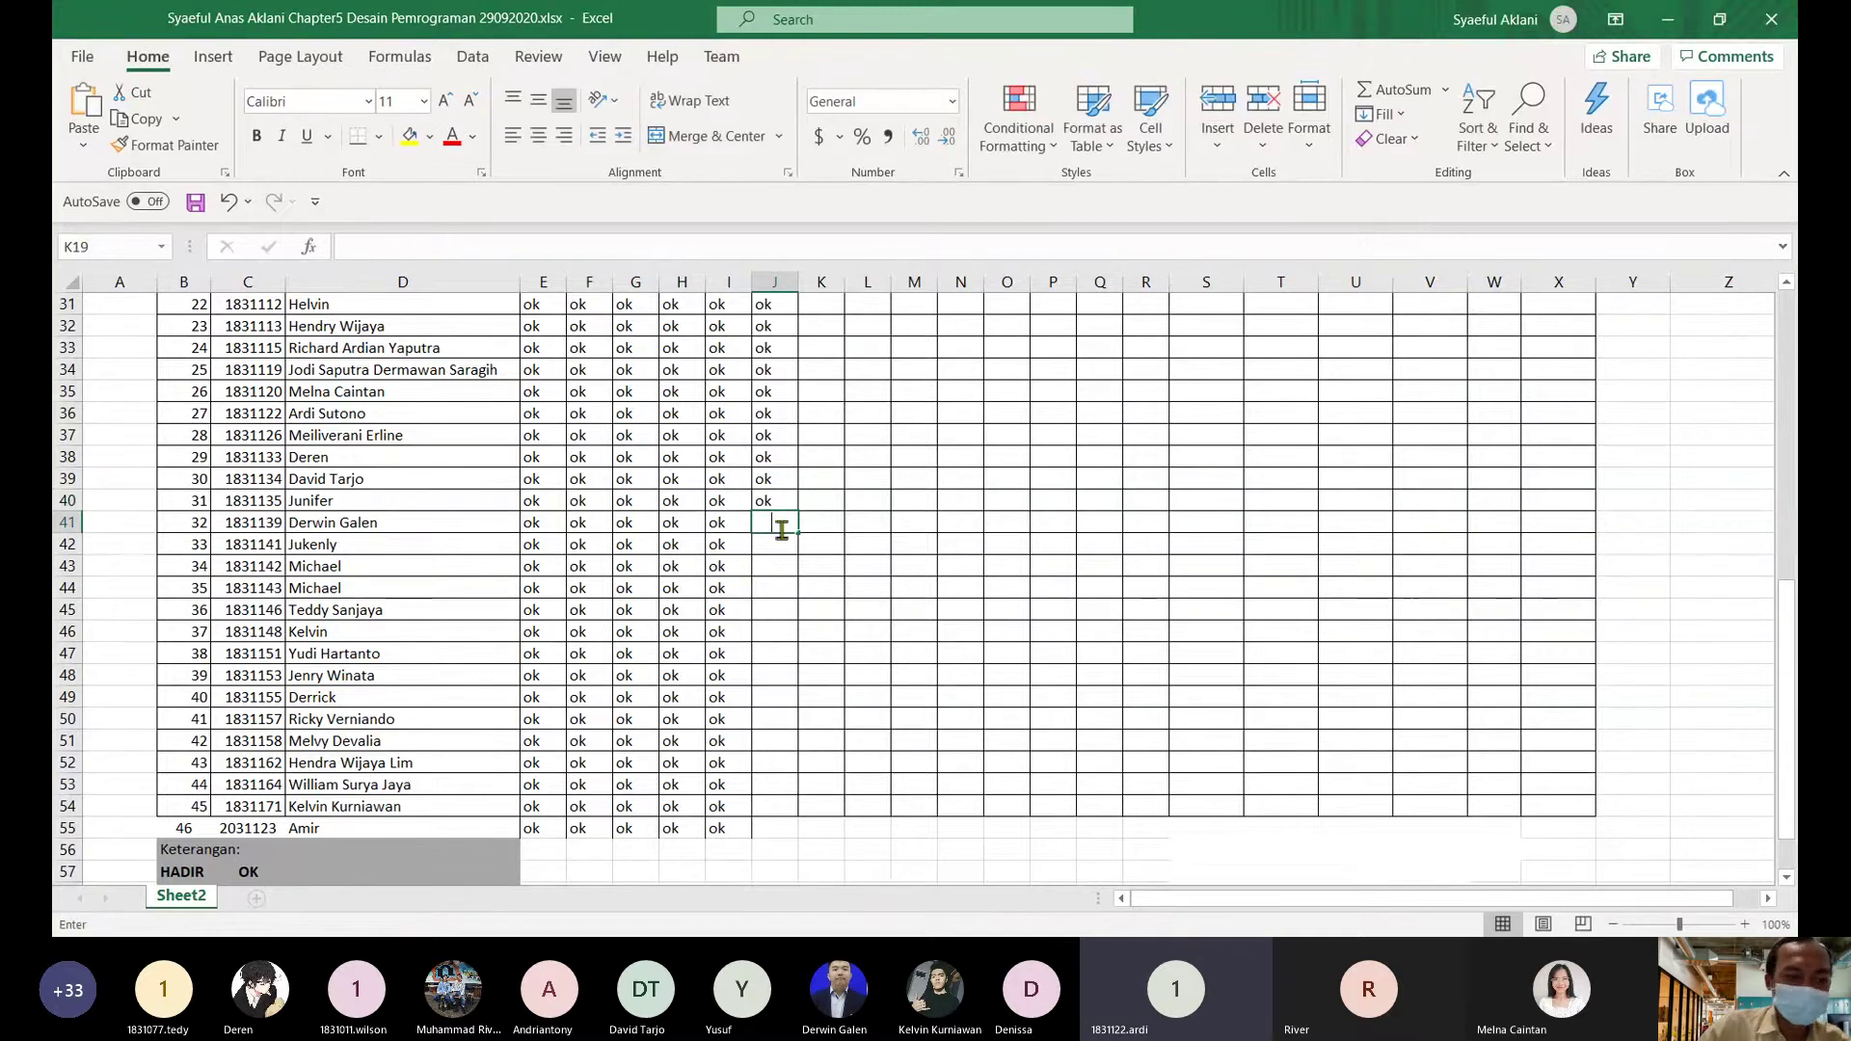
pyautogui.write('ok')
pyautogui.press('Return')
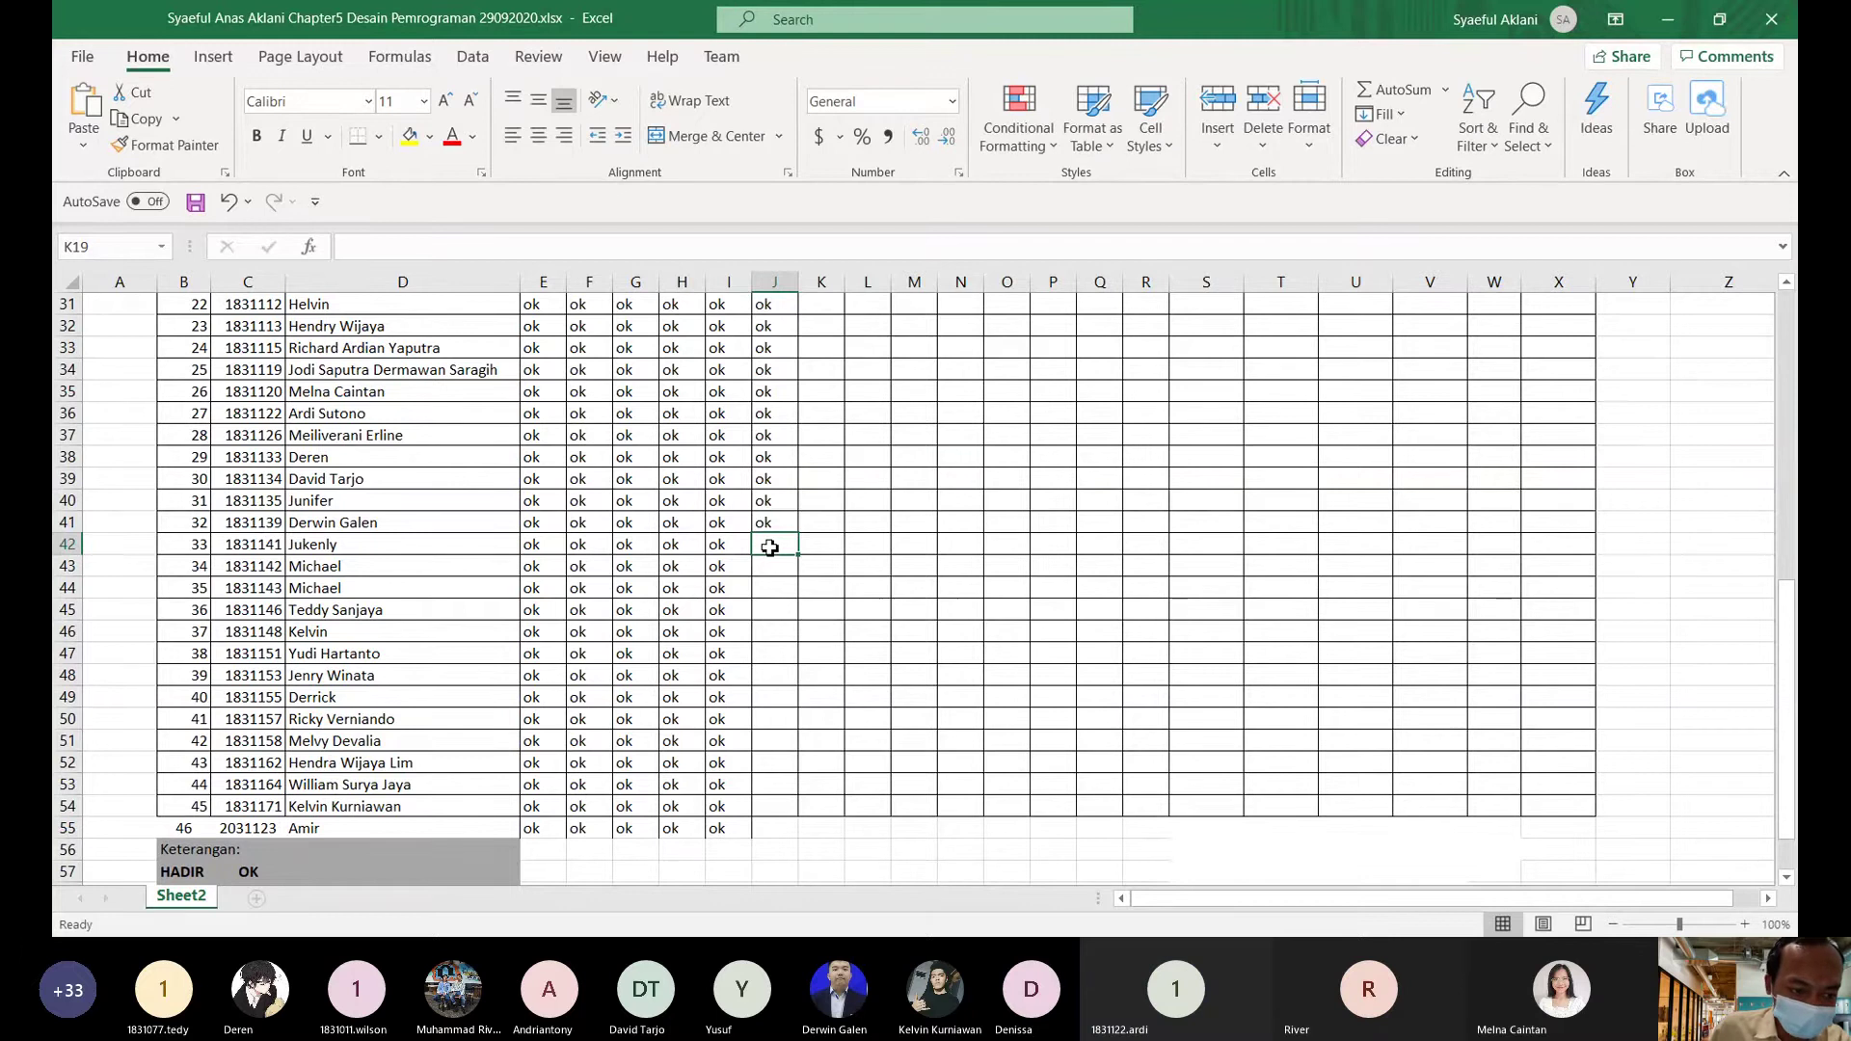
pyautogui.scroll(-1, 769, 547)
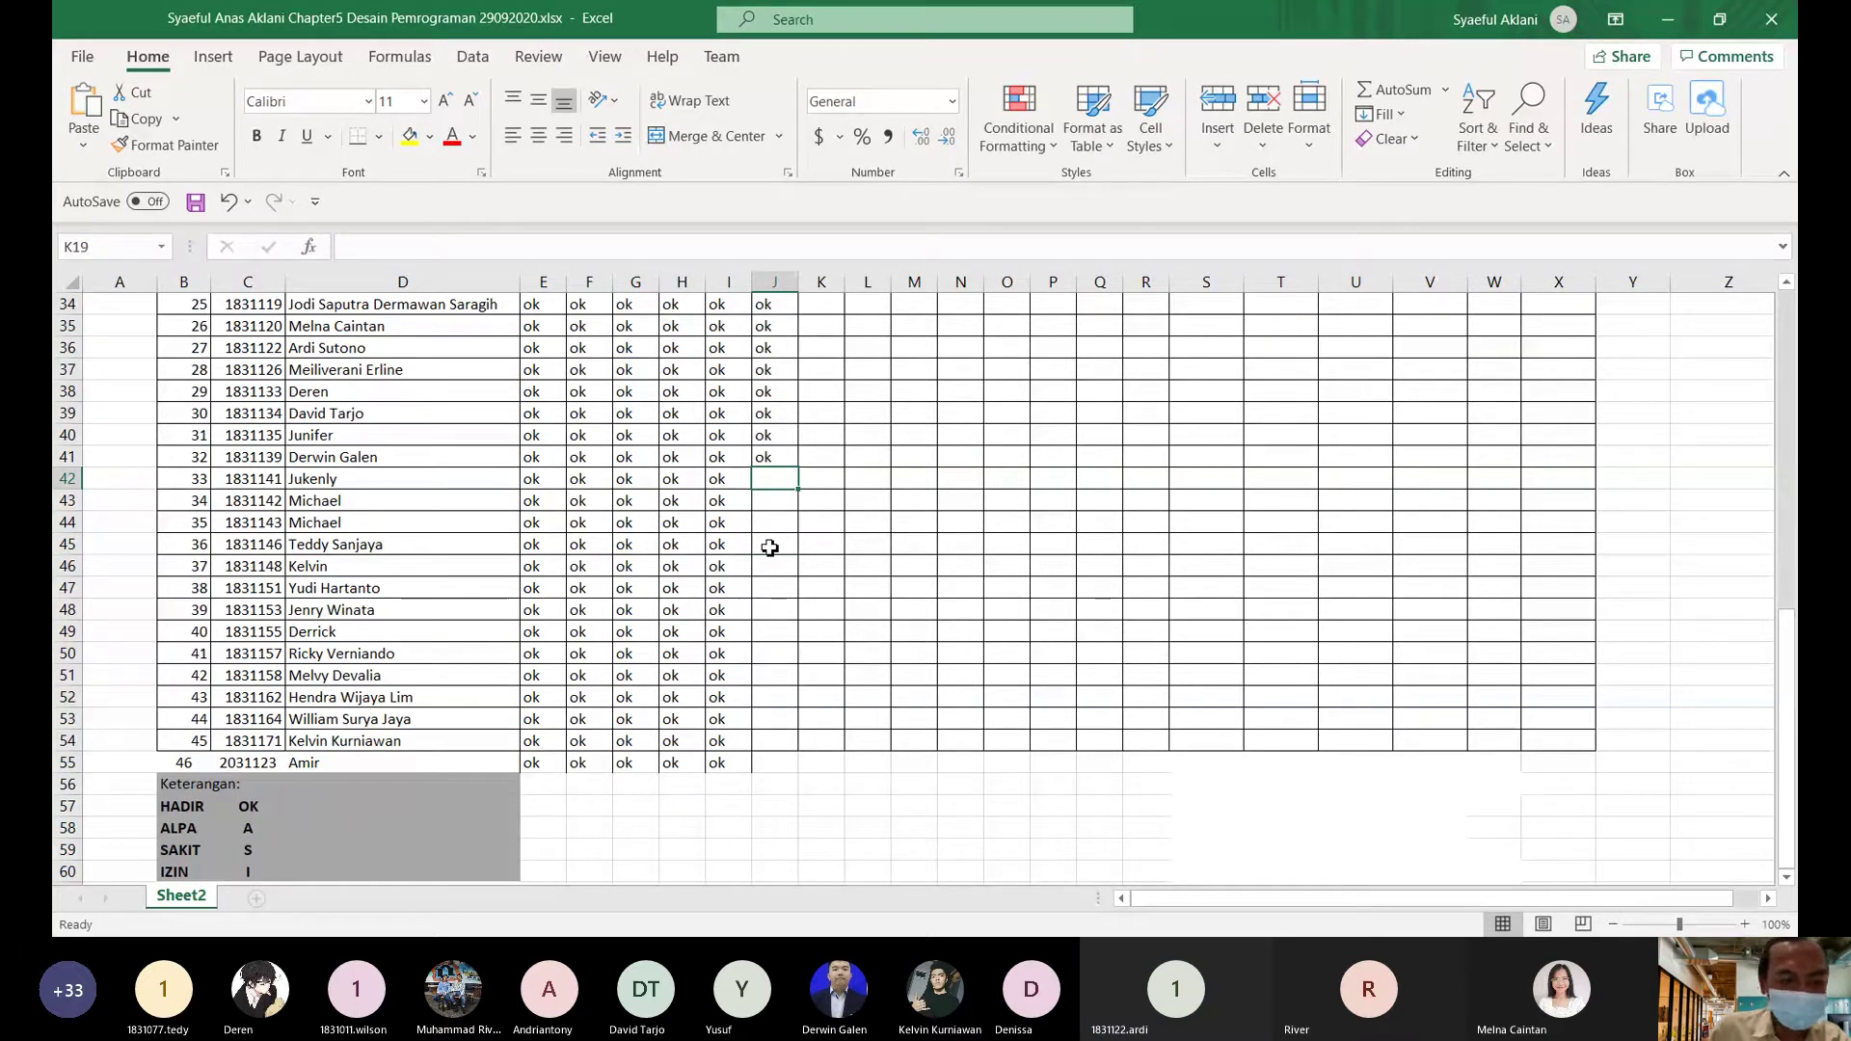
pyautogui.write('ok')
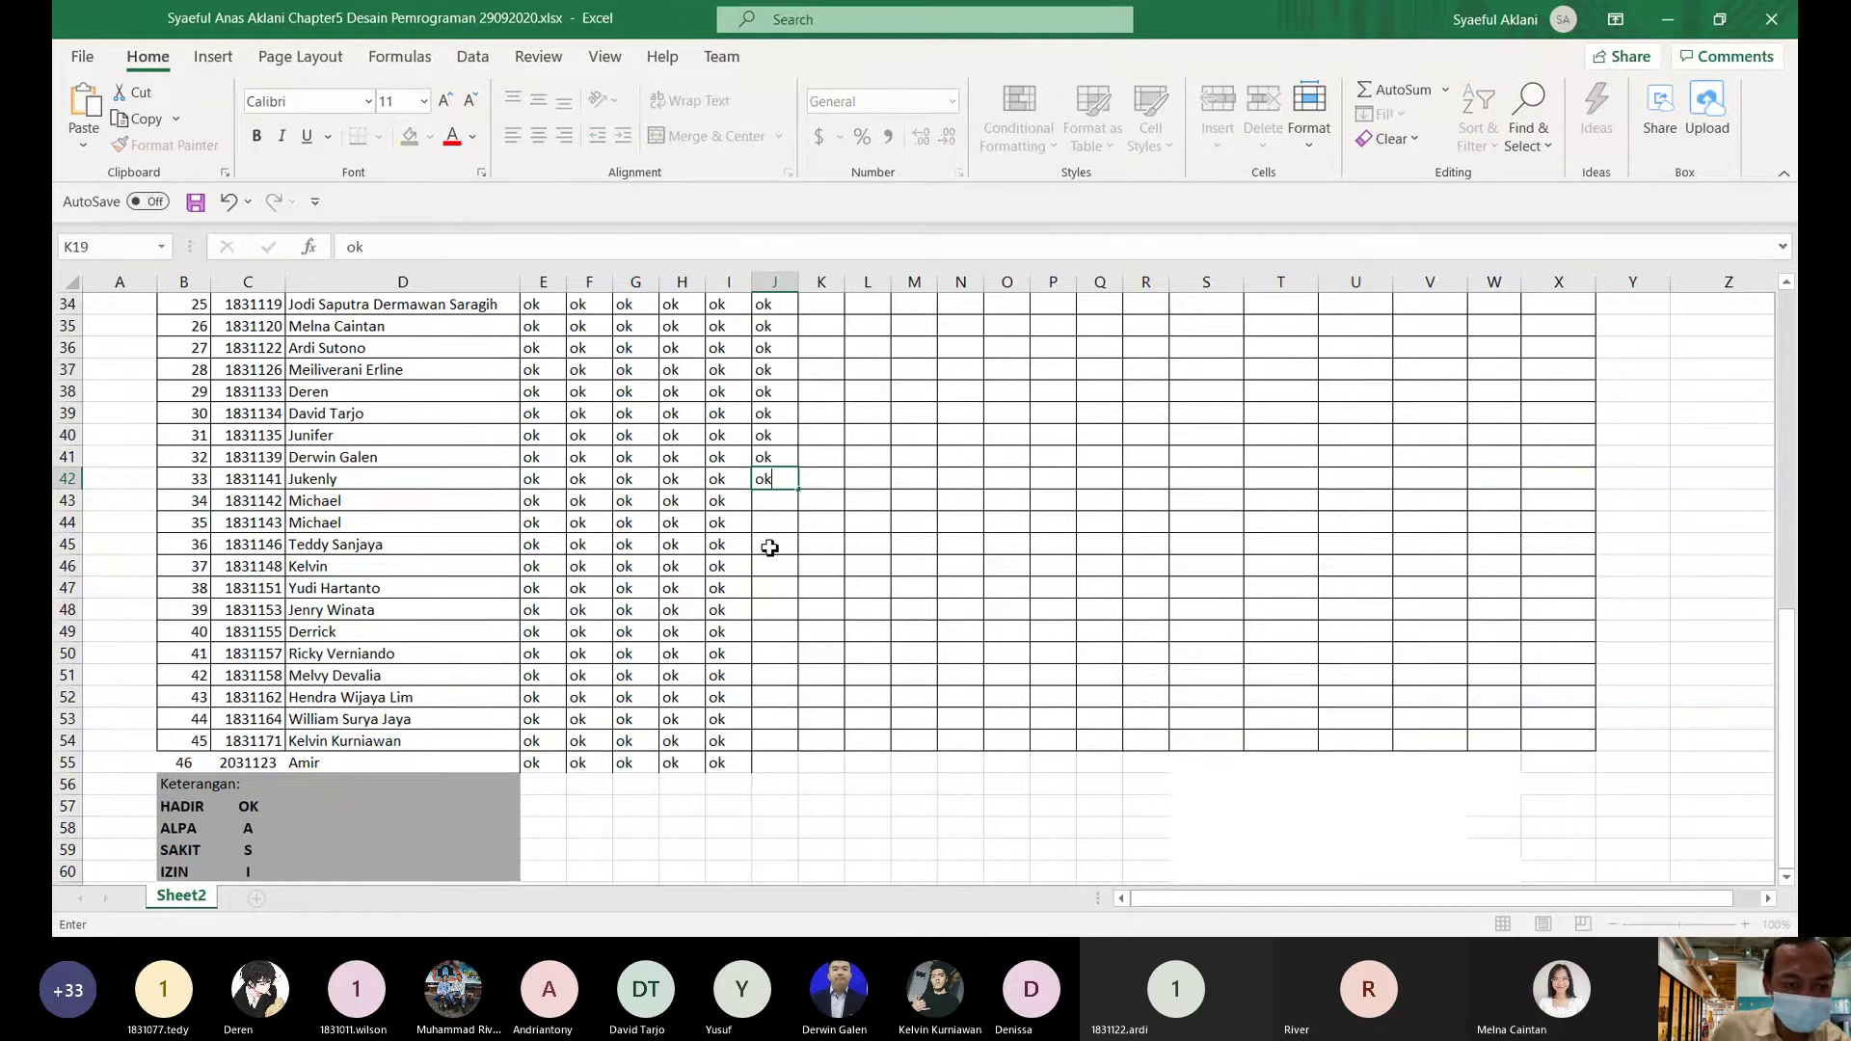
# - Enter "ok" in cells J43 to J45 to mark students 34 through 36 as present
pyautogui.click(785, 505)
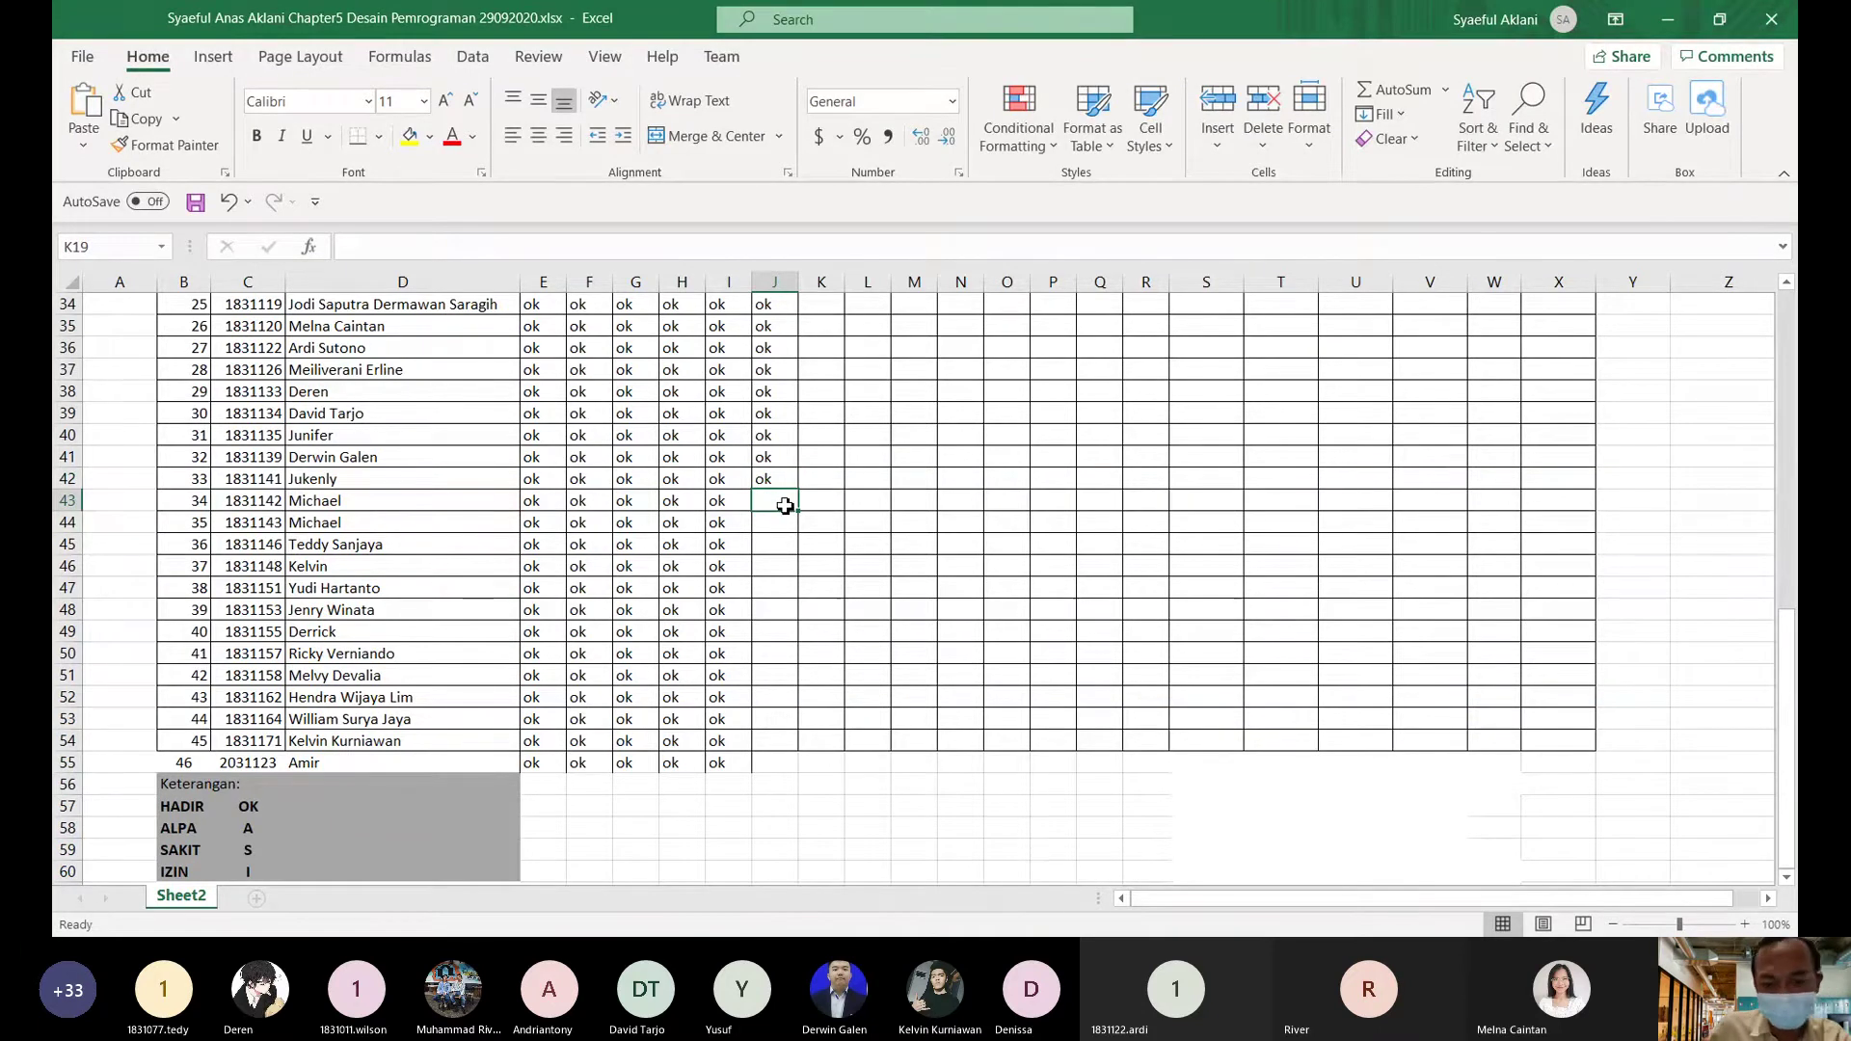
pyautogui.write('ok')
pyautogui.click(781, 525)
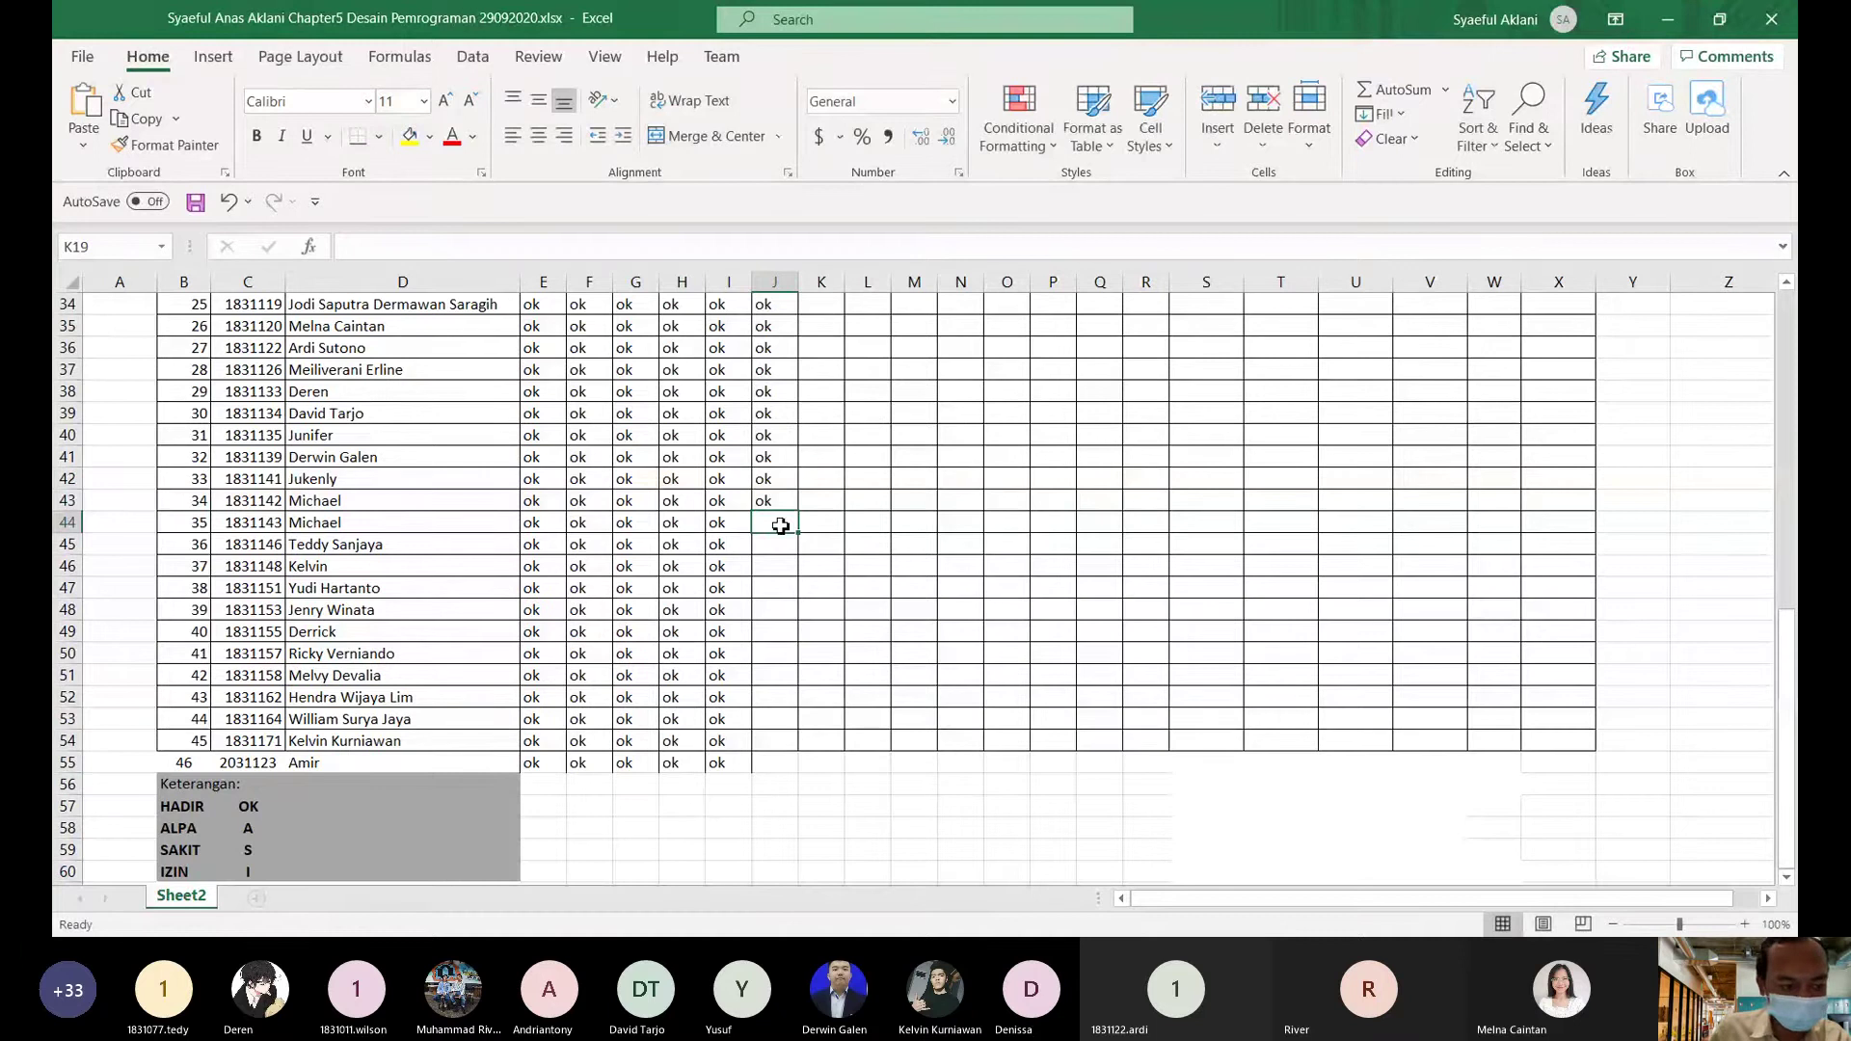
pyautogui.write('ok')
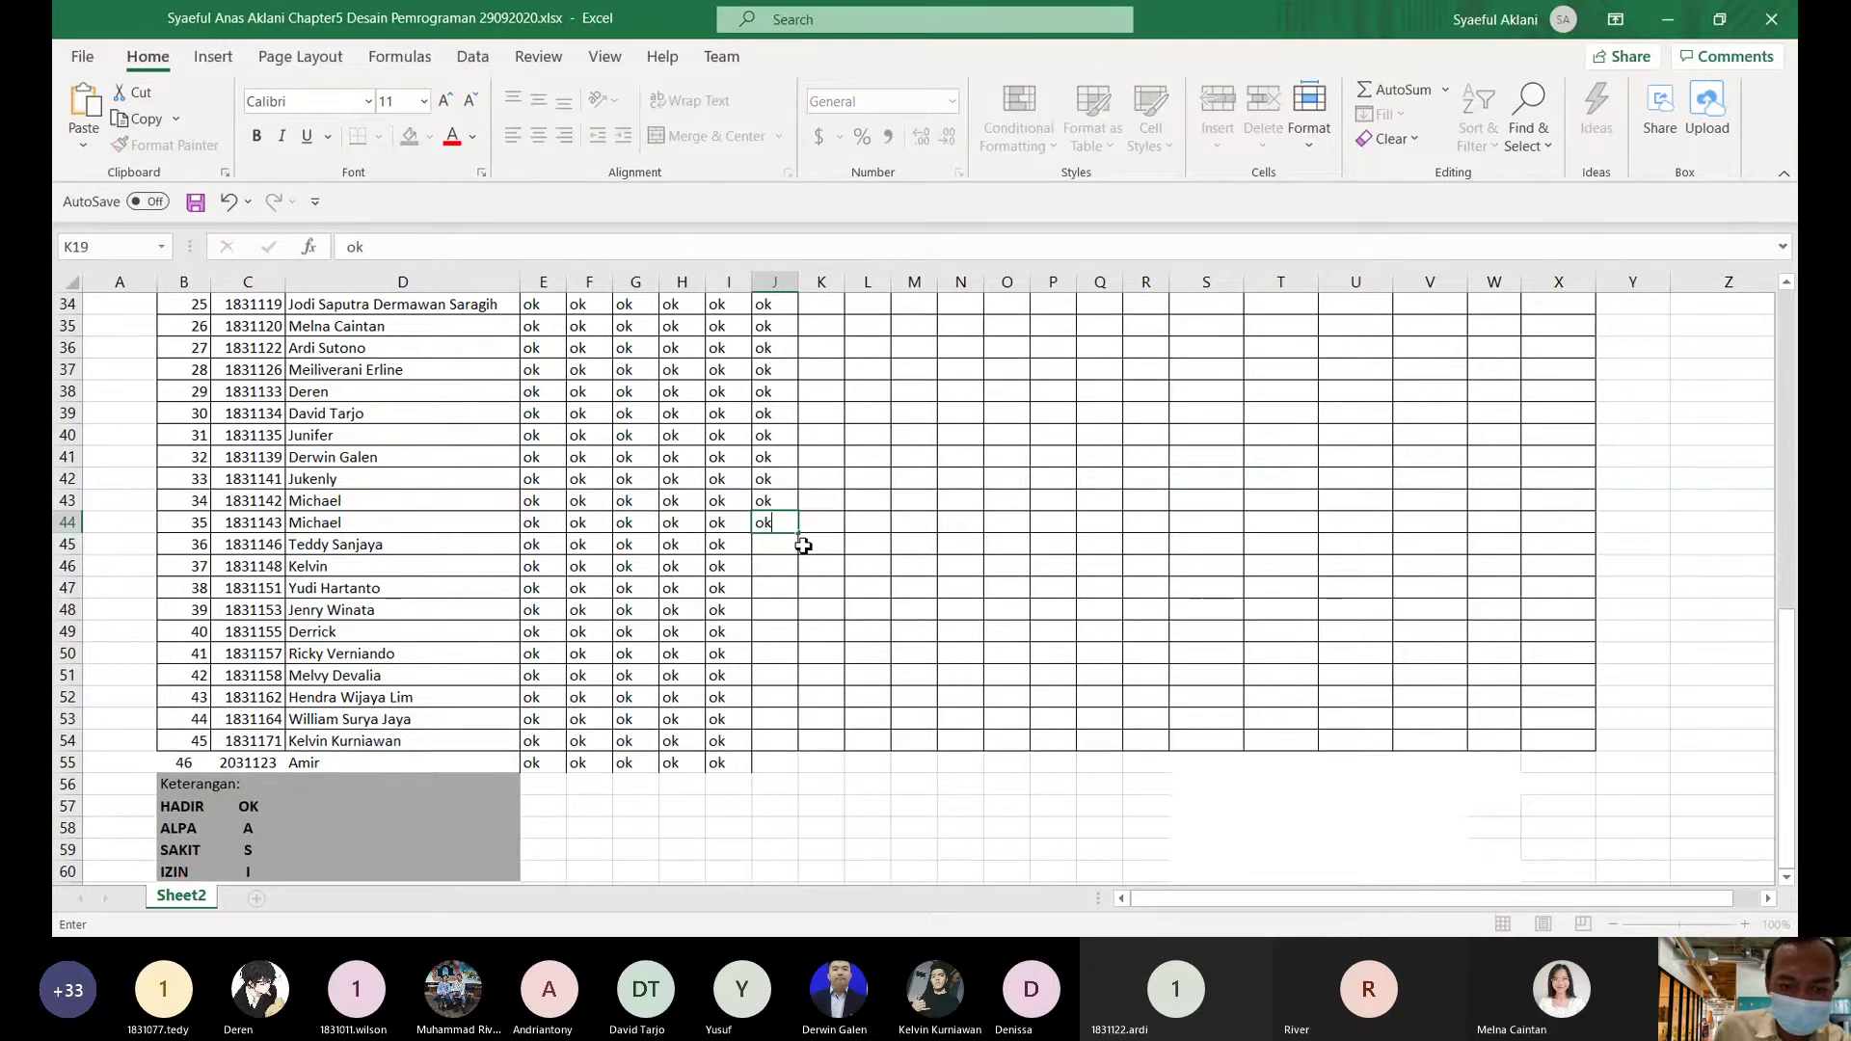
pyautogui.click(798, 551)
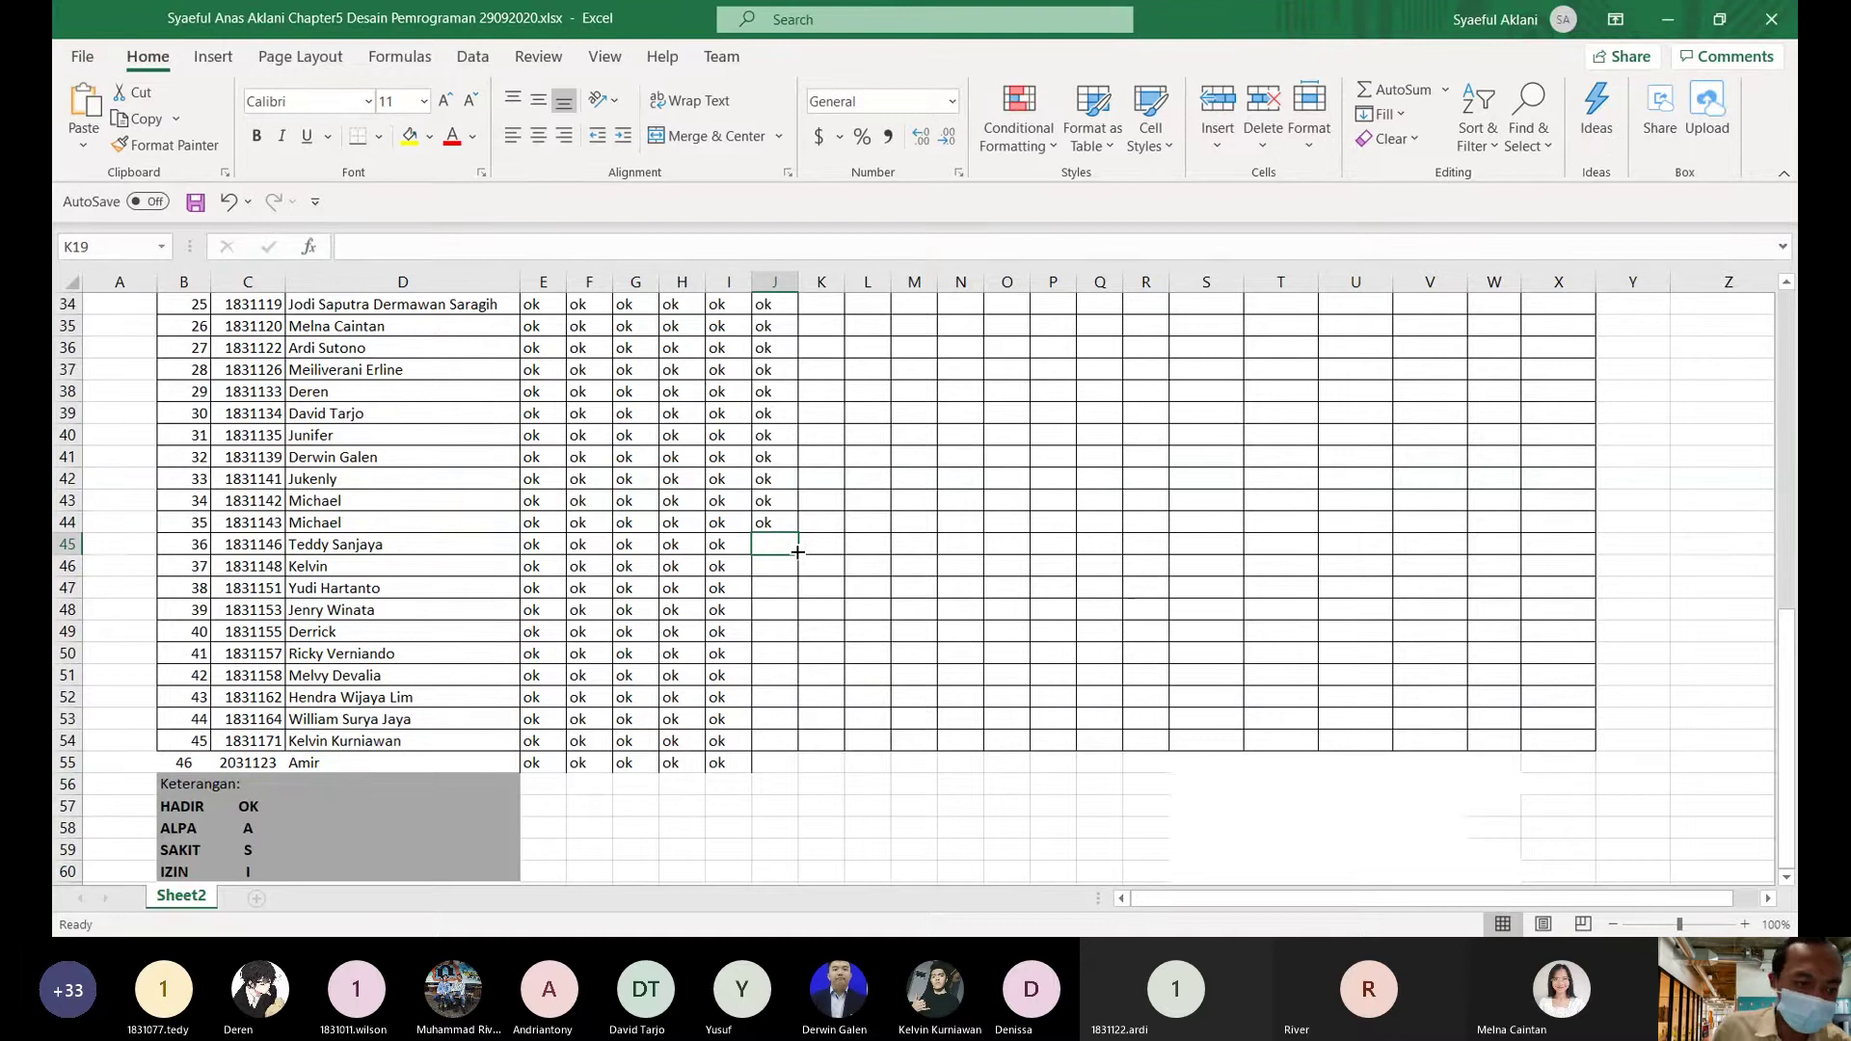
pyautogui.write('ok')
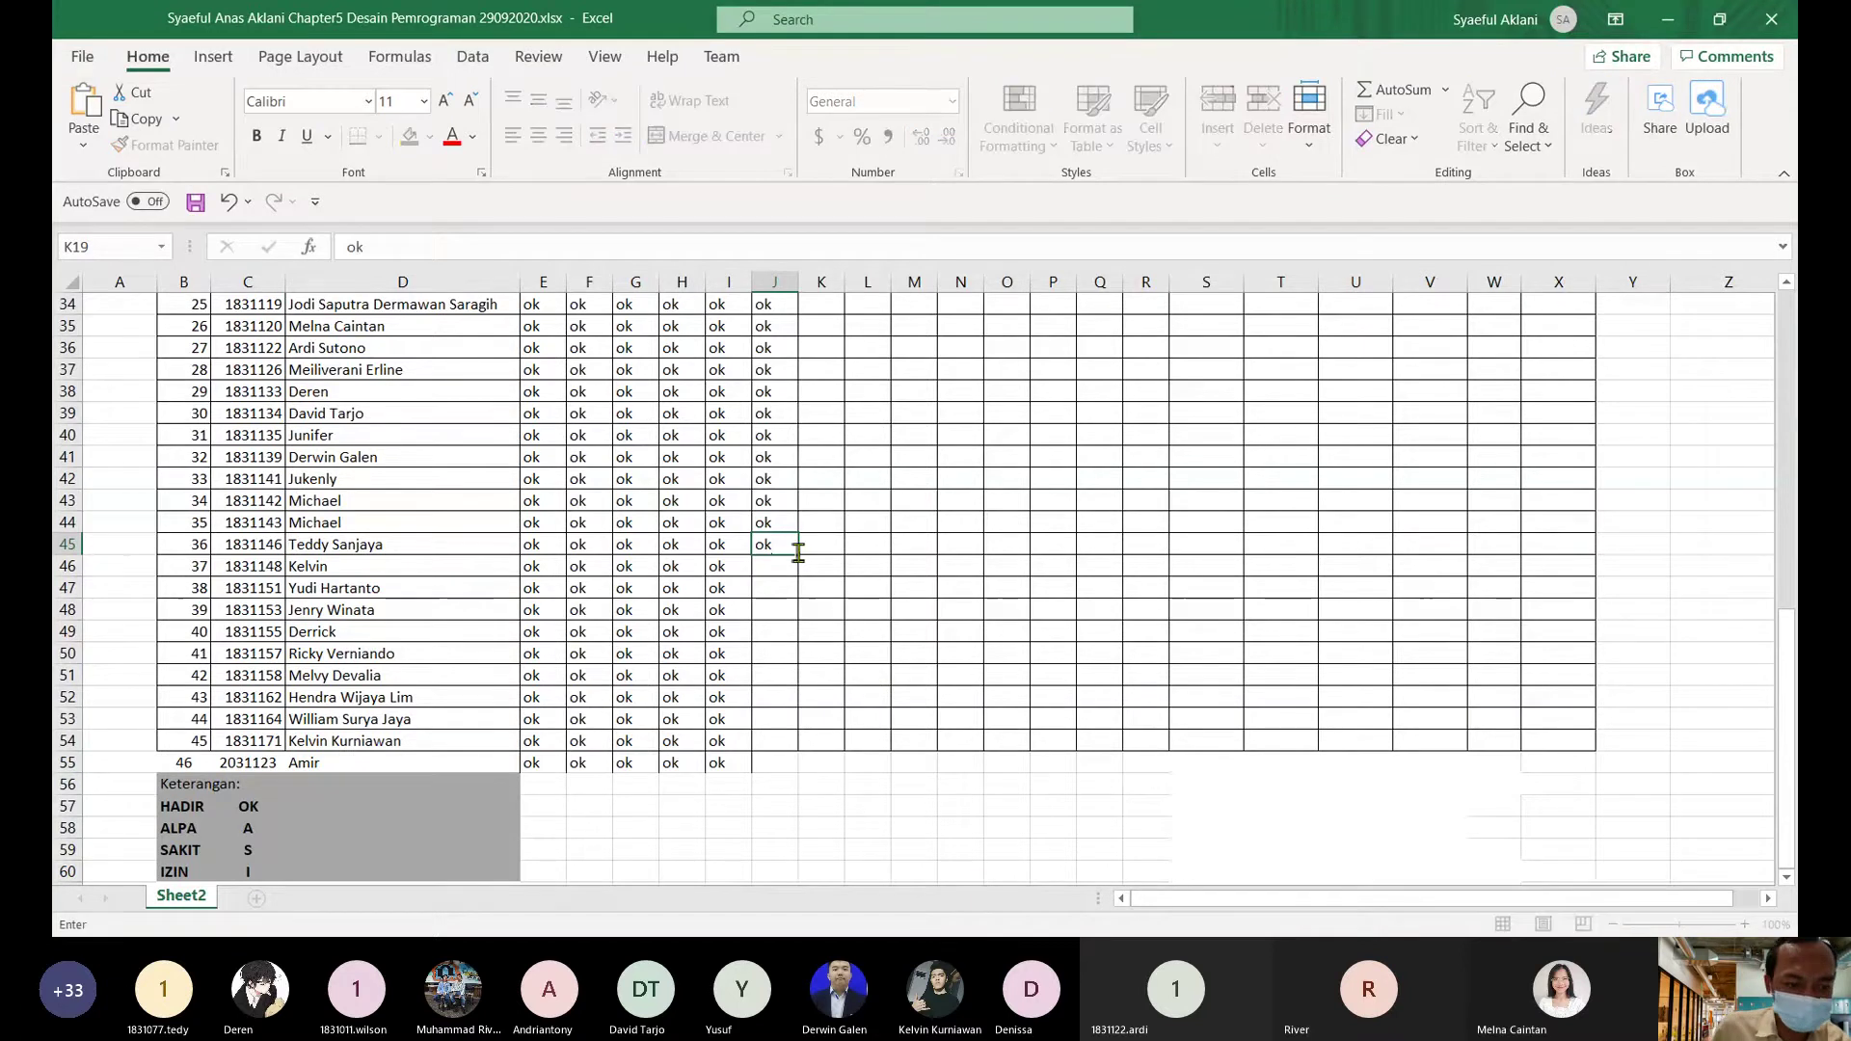
# - Enter "ok" in cells J46 to J48 to mark students 37 through 39 as present
pyautogui.click(784, 565)
pyautogui.write('ok')
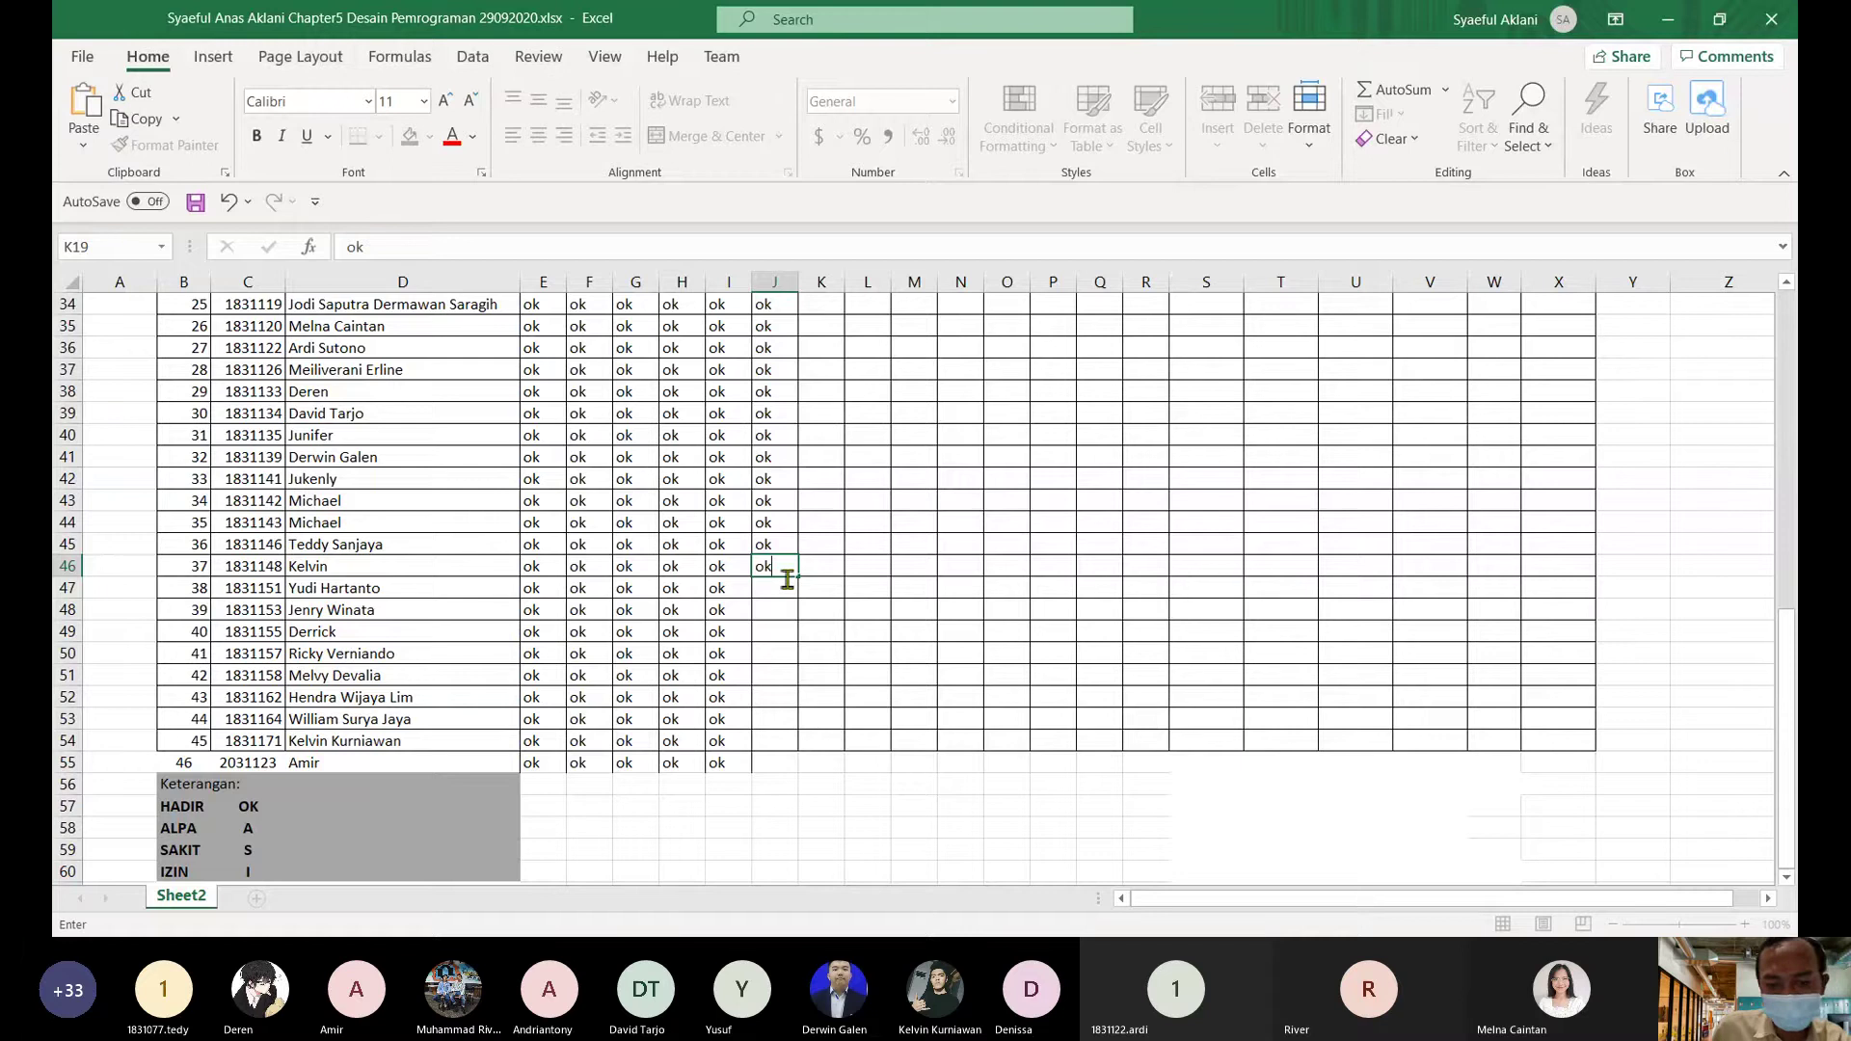
pyautogui.click(786, 583)
pyautogui.scroll(-1, 774, 589)
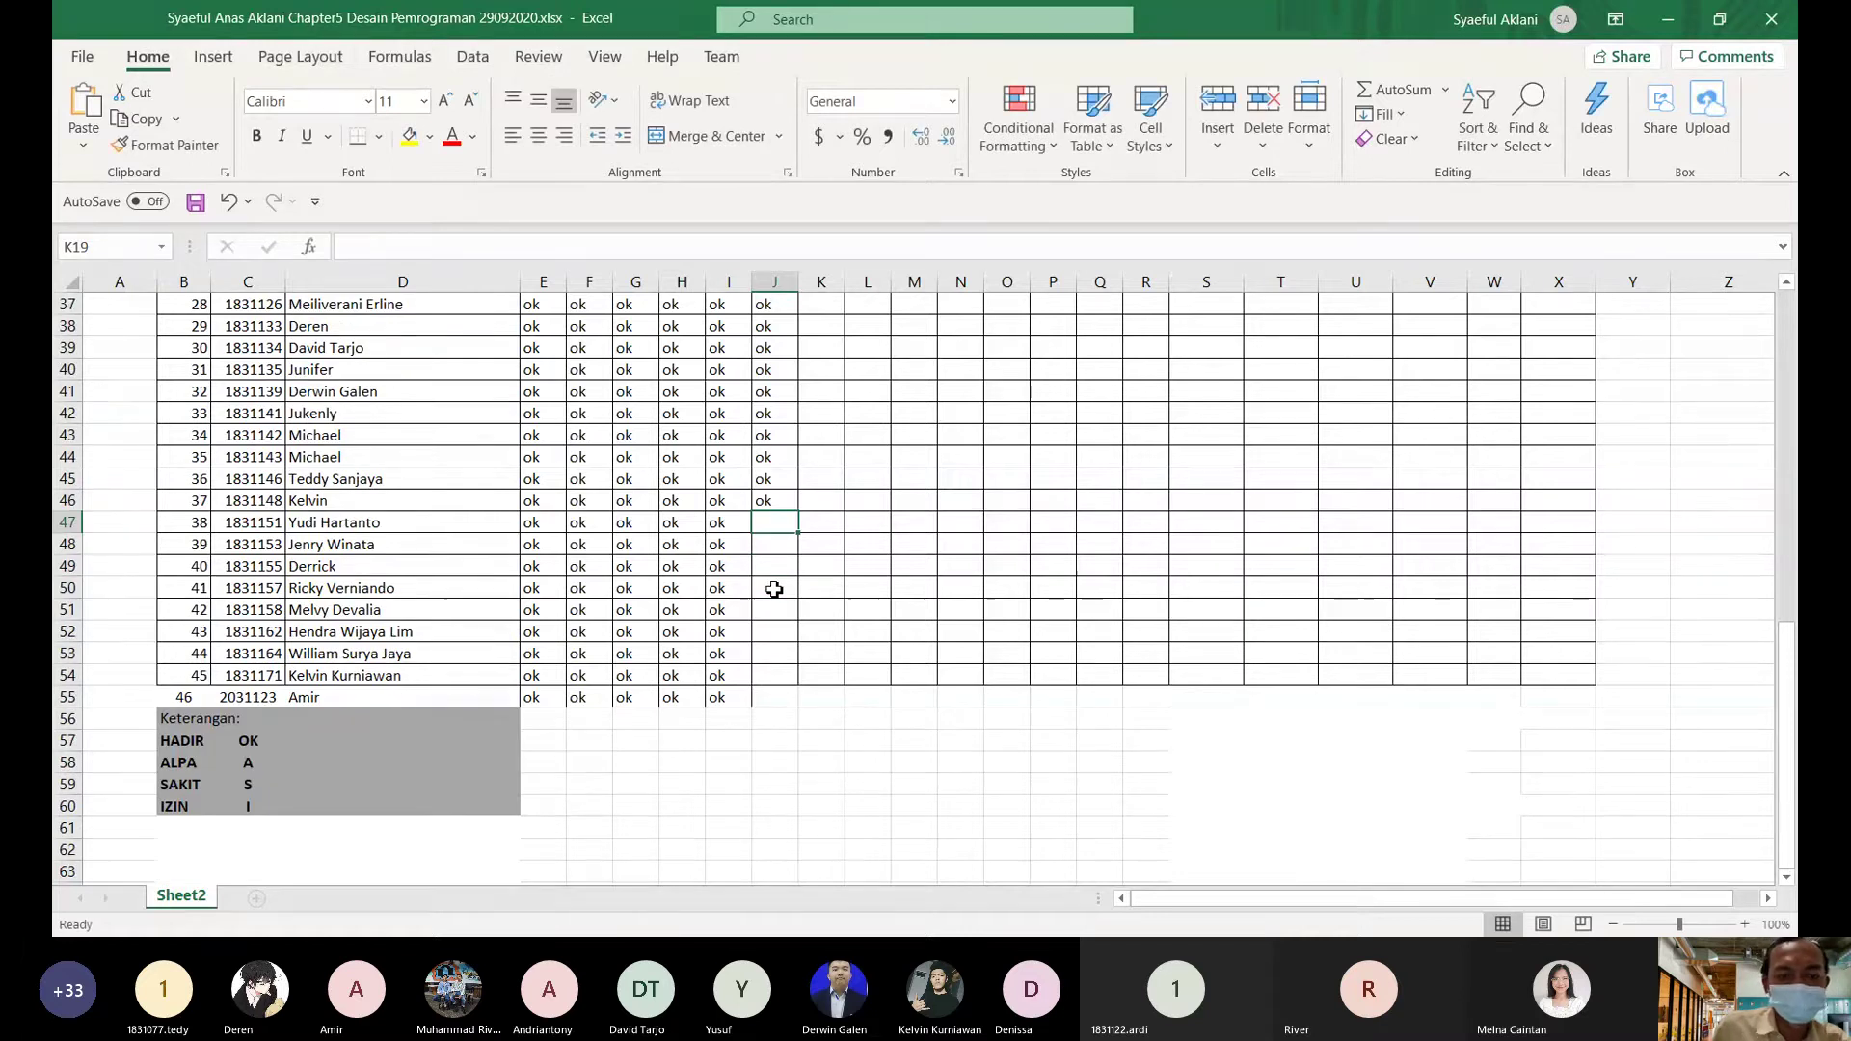
pyautogui.write('ok')
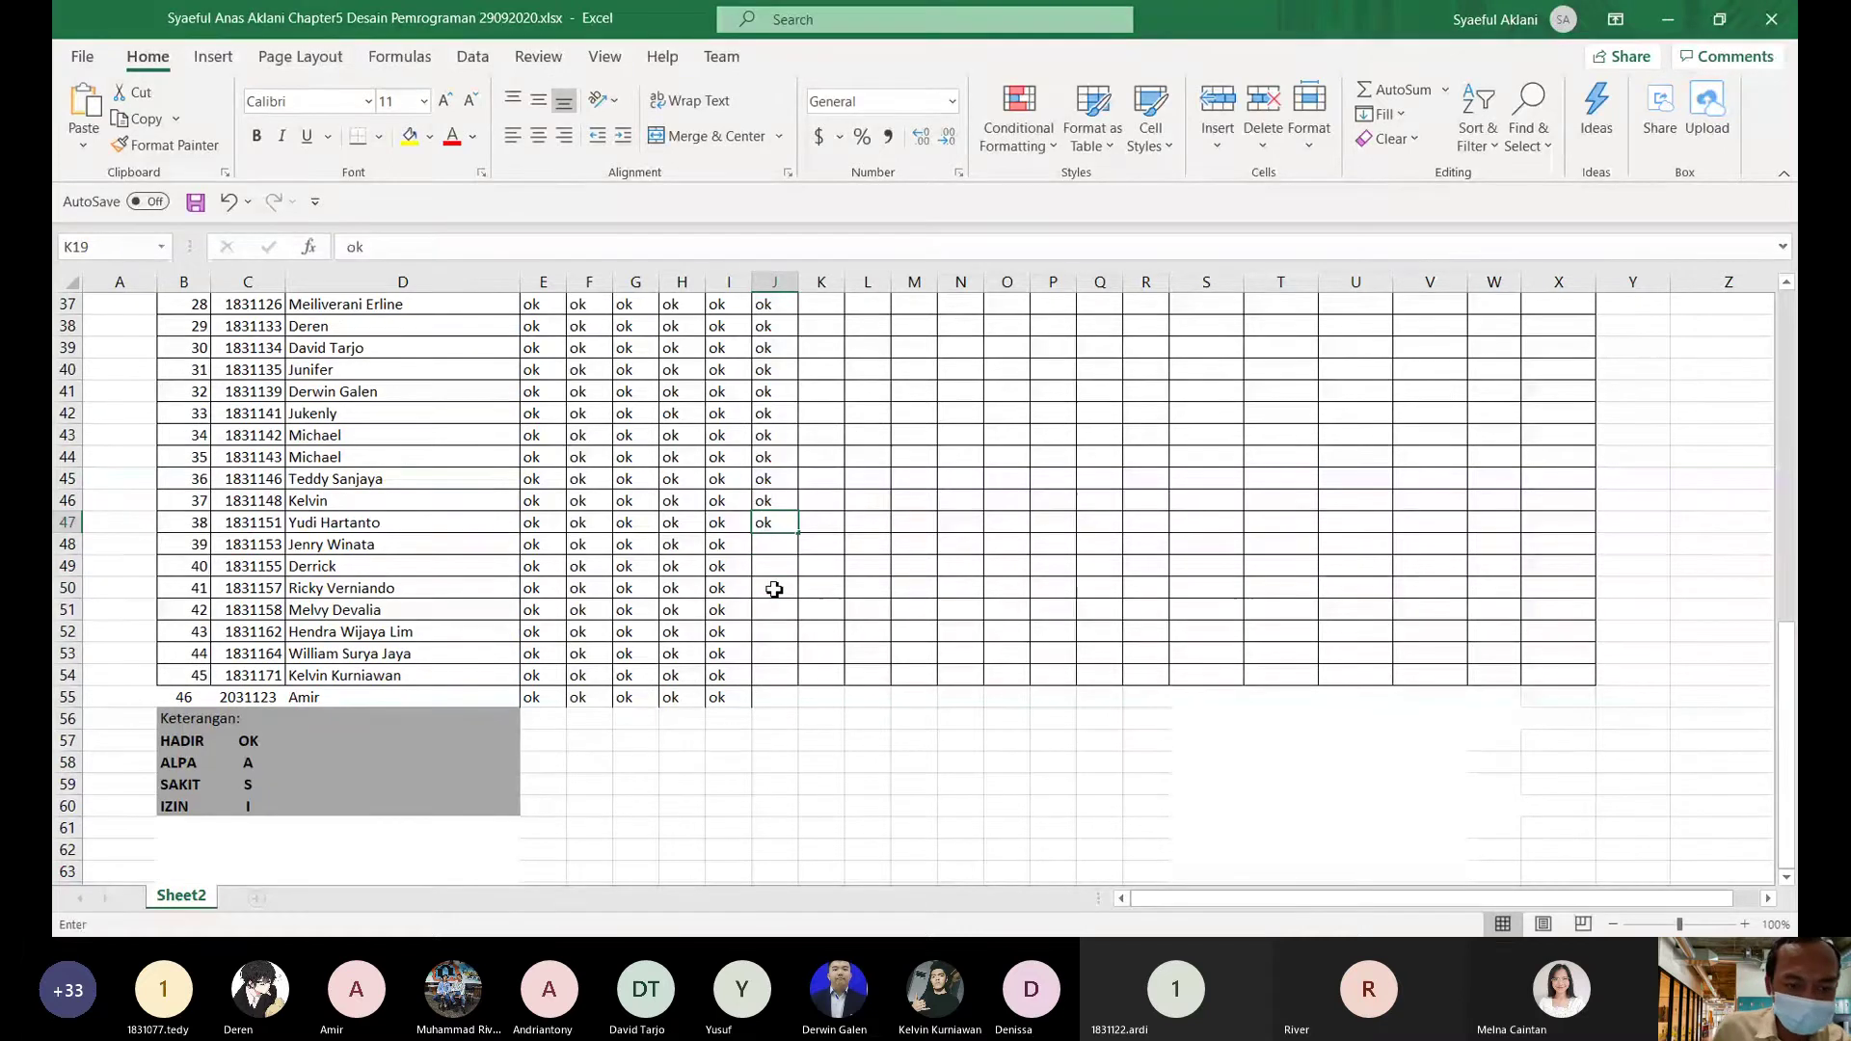
pyautogui.click(772, 546)
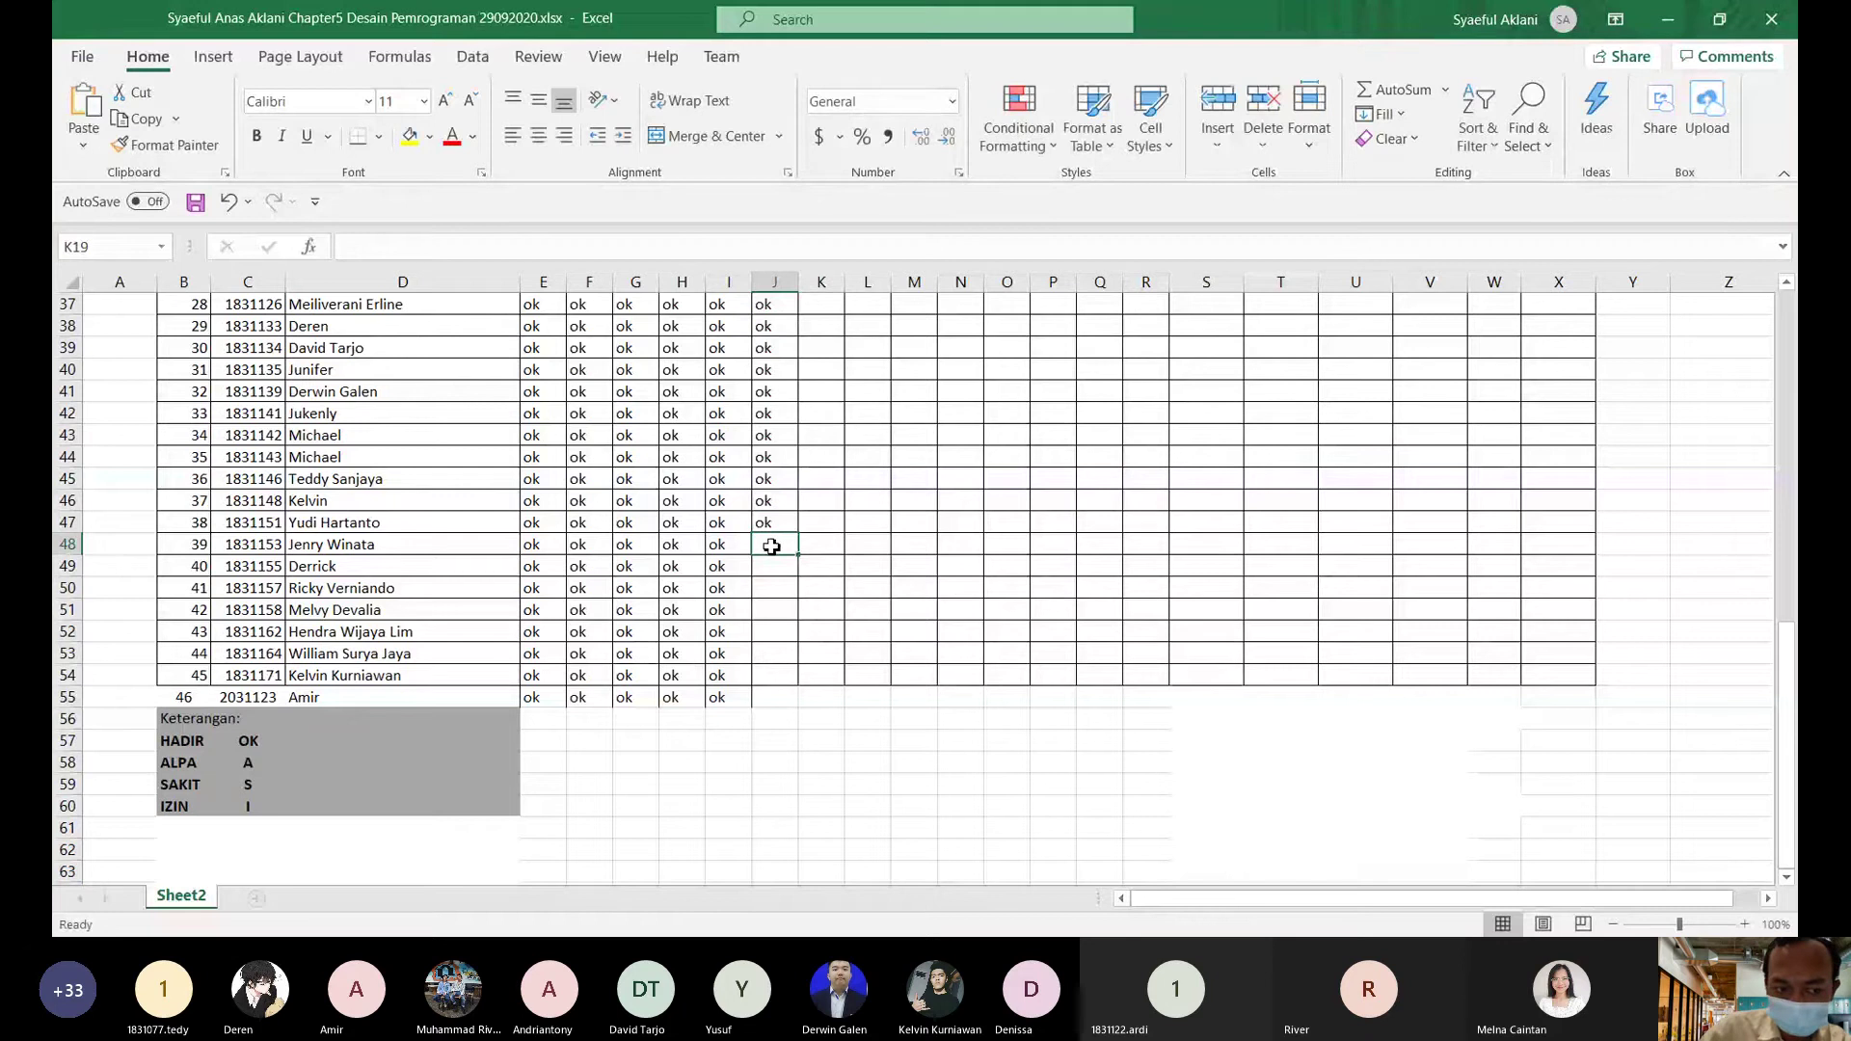
pyautogui.write('ok')
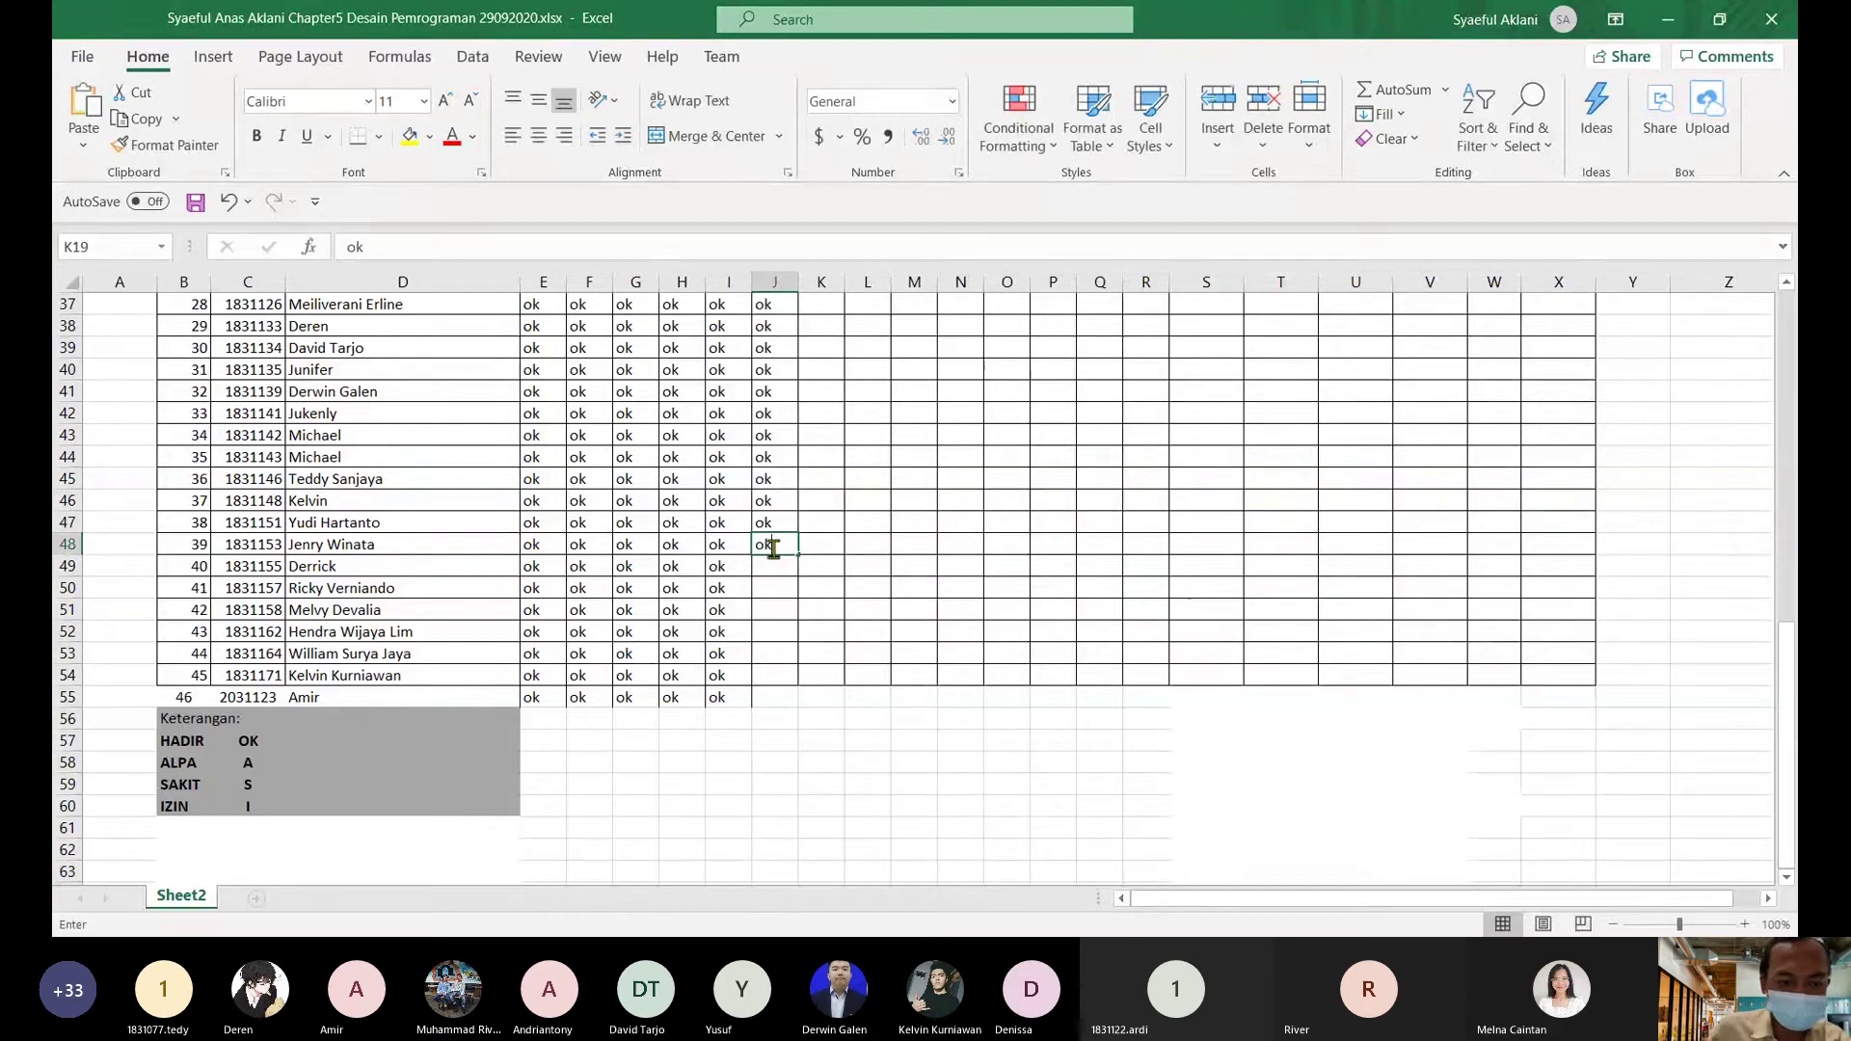
# - Enter "ok" in cells J49 to J51 to mark students 40 through 42 as present
pyautogui.click(764, 568)
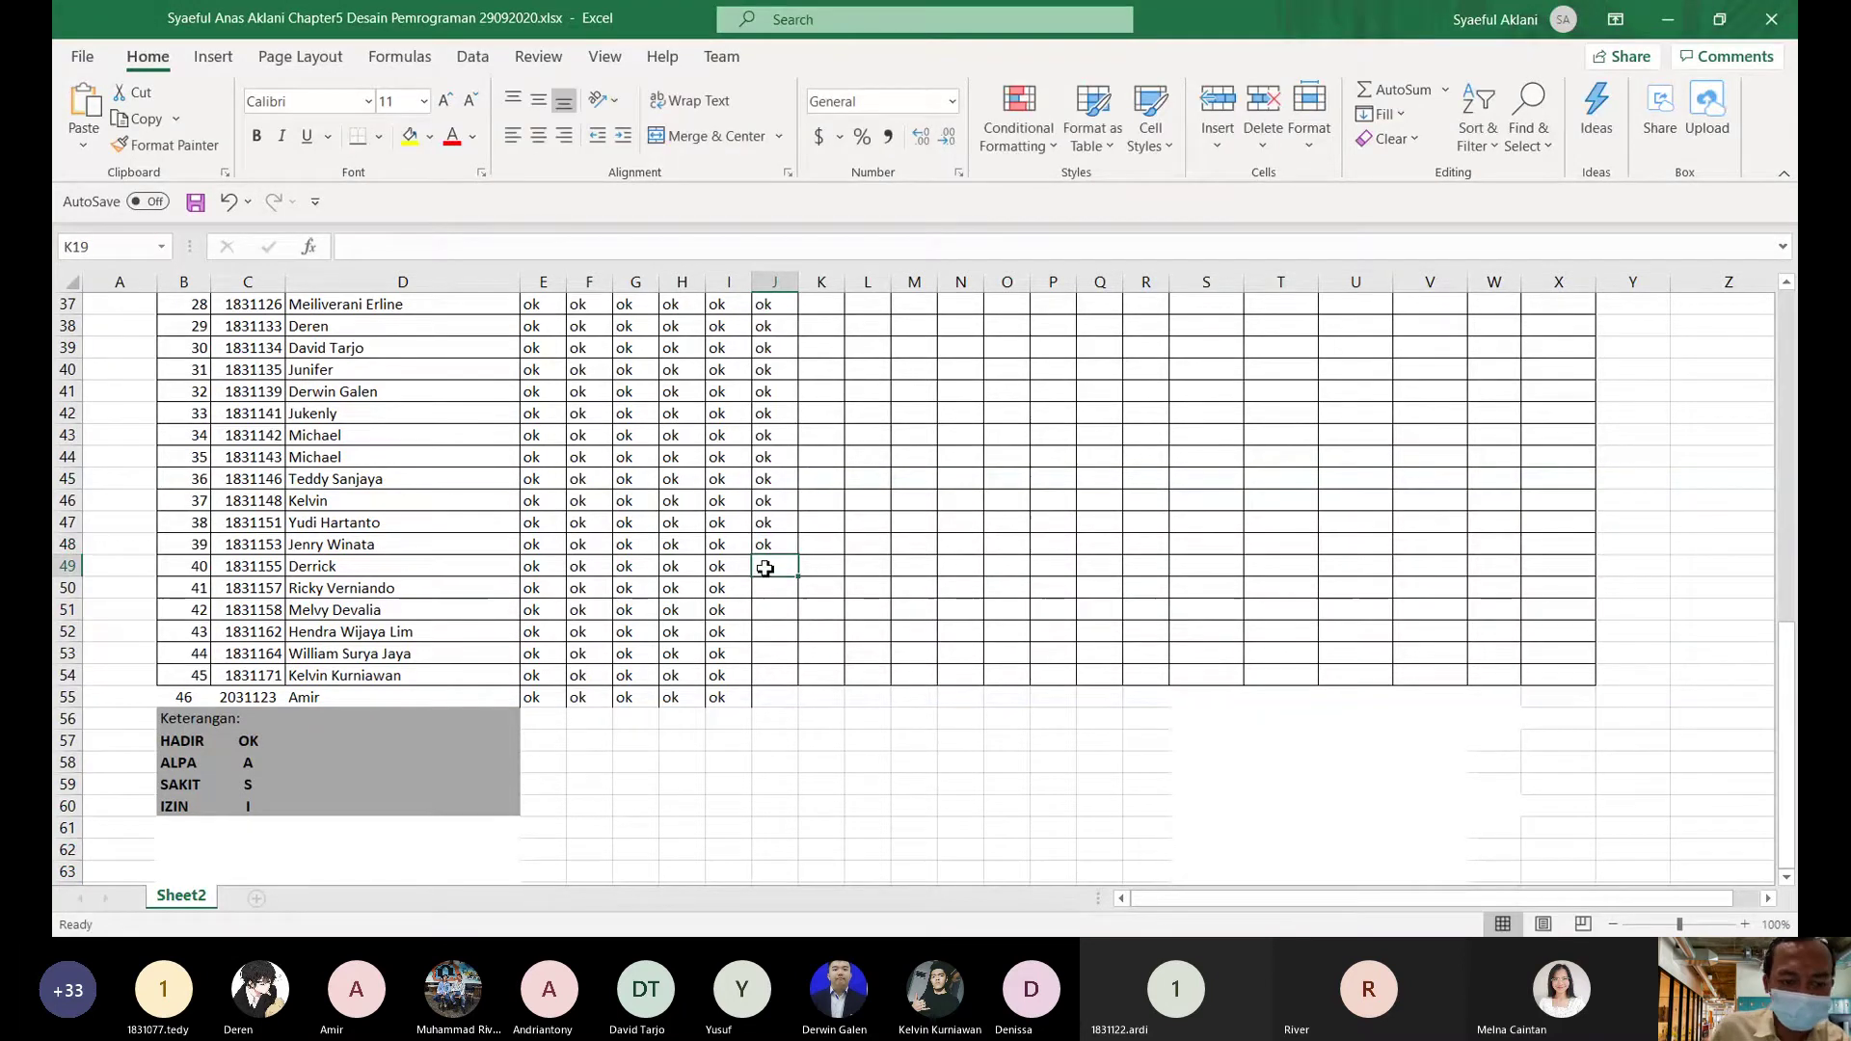
pyautogui.write('ok')
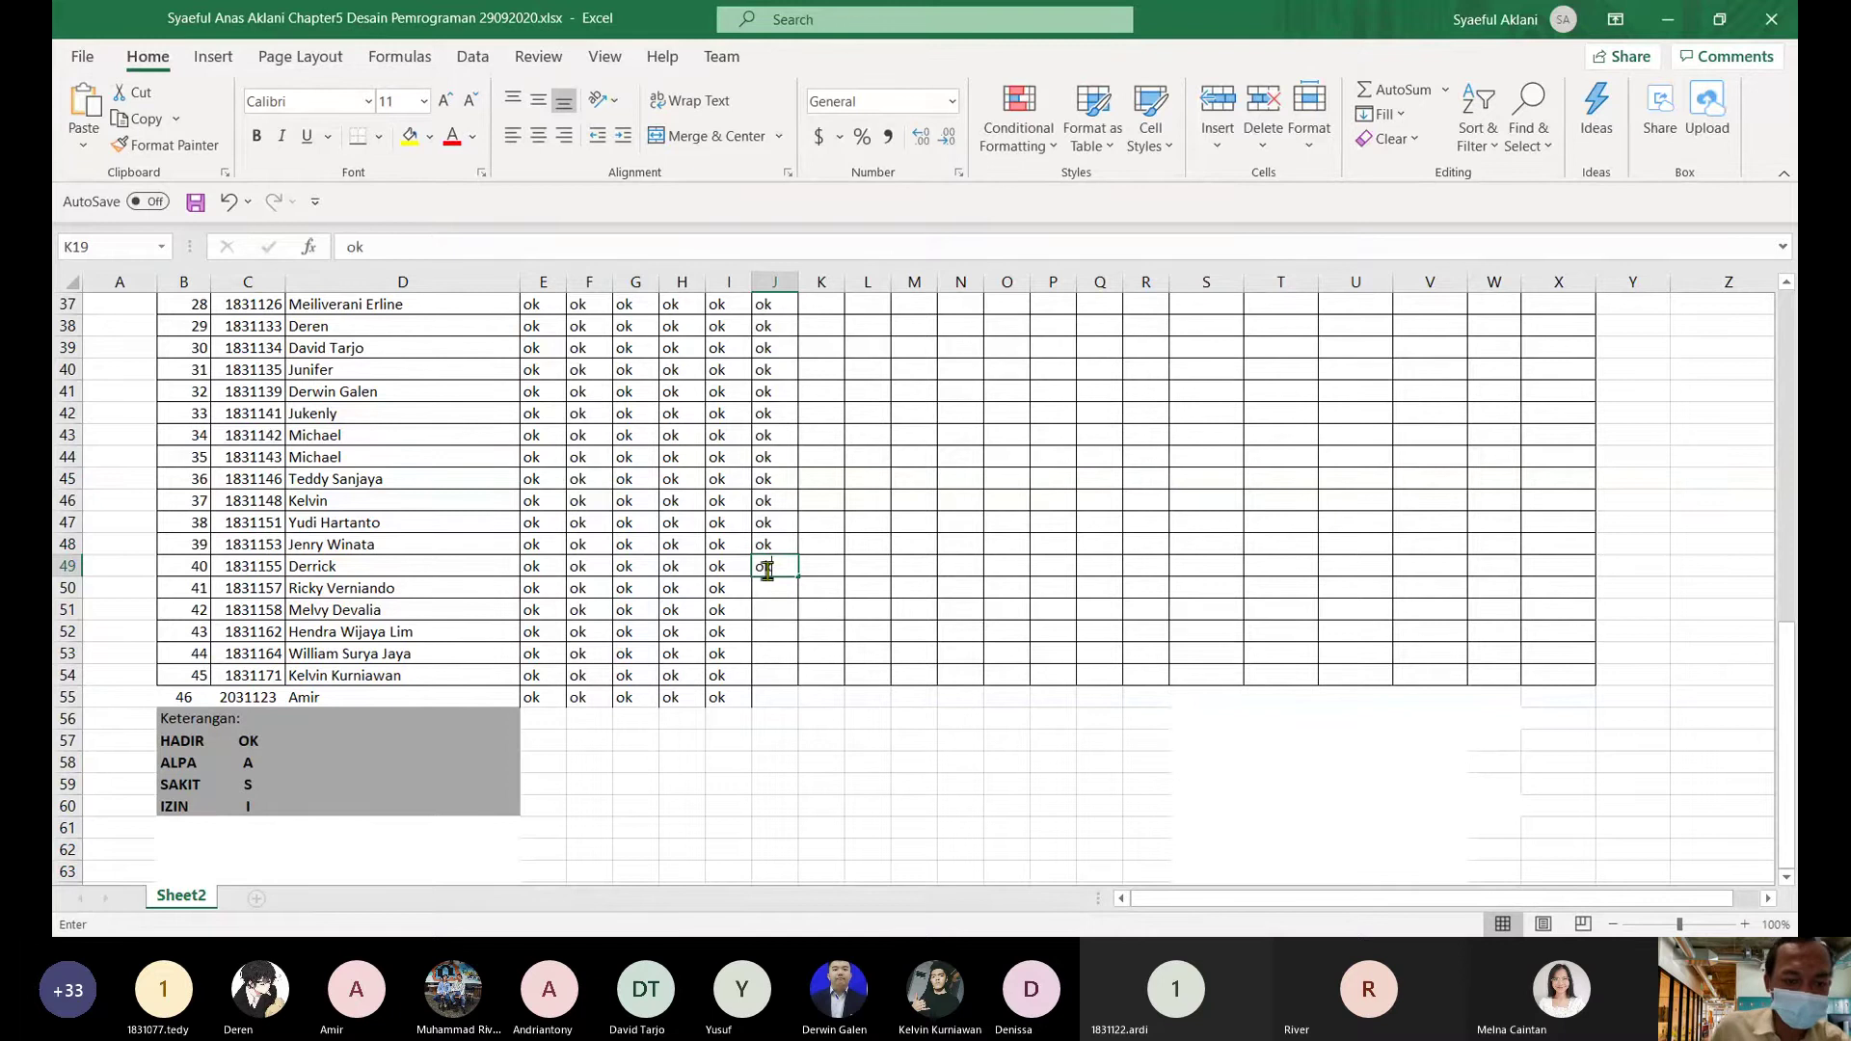
pyautogui.click(769, 589)
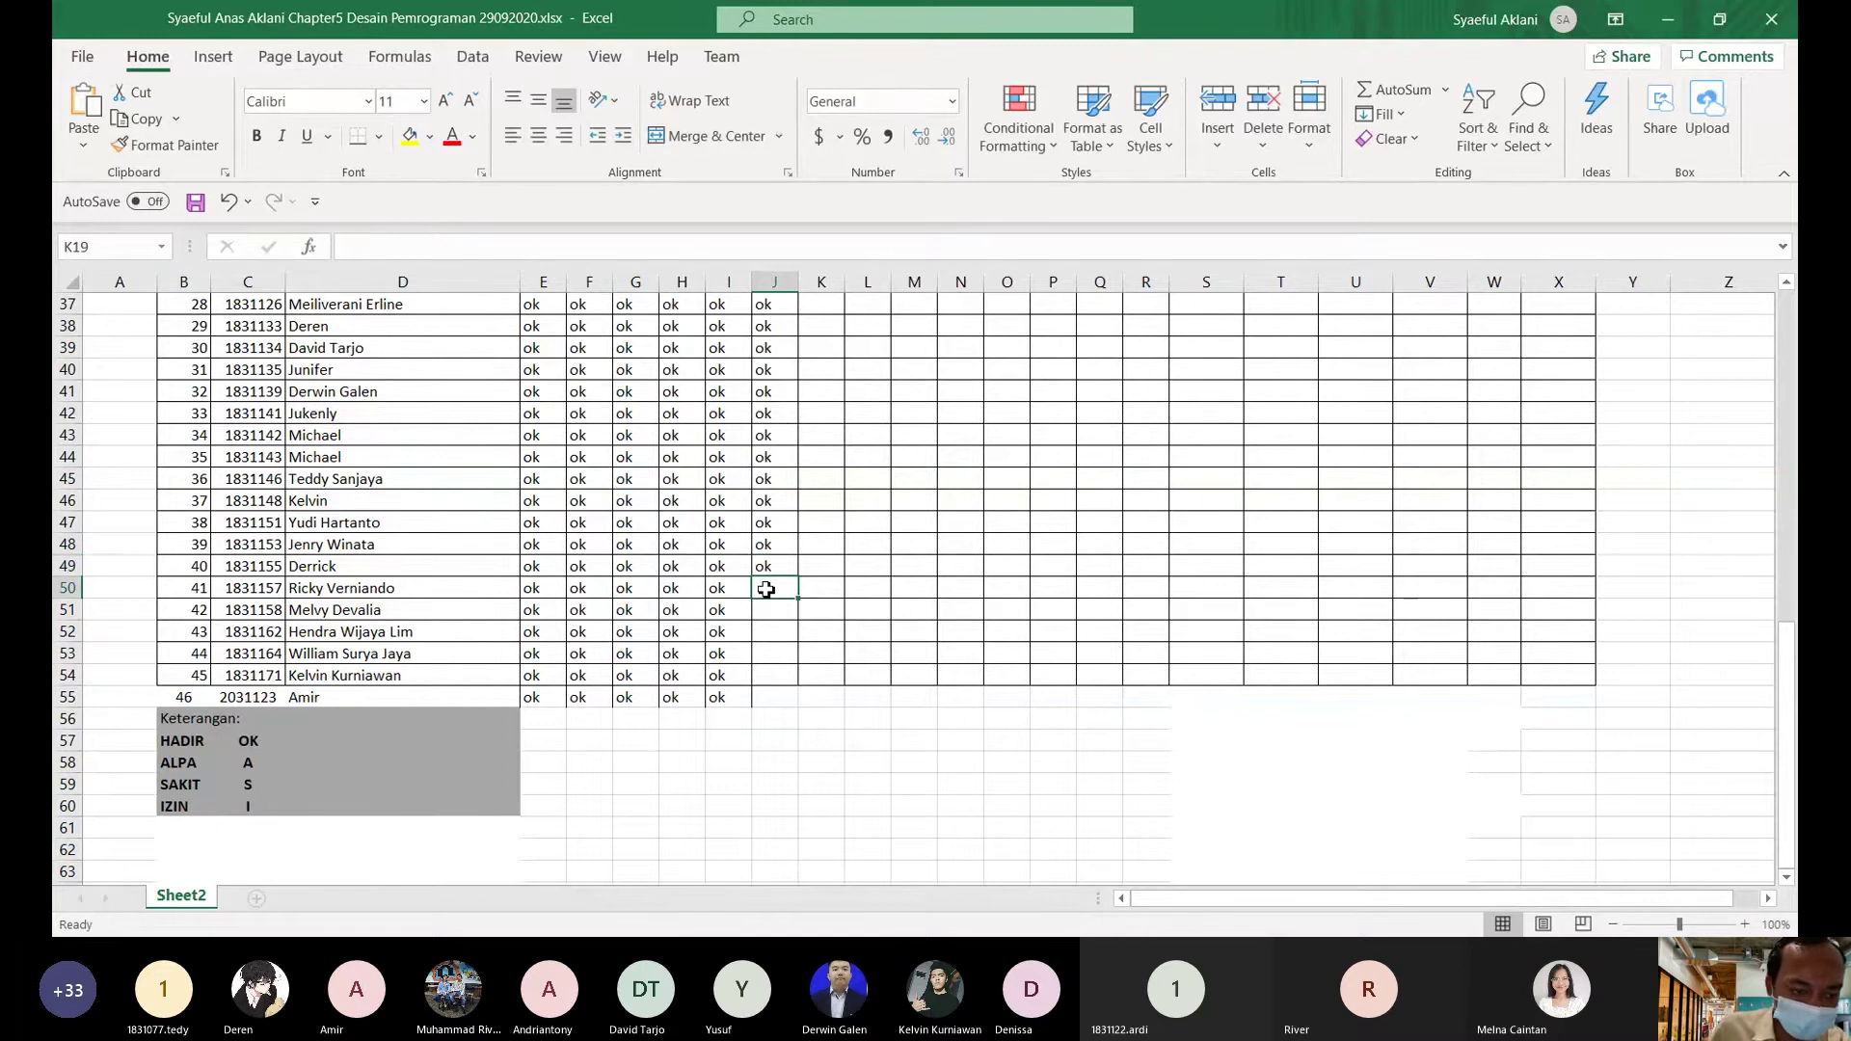
pyautogui.write('ok')
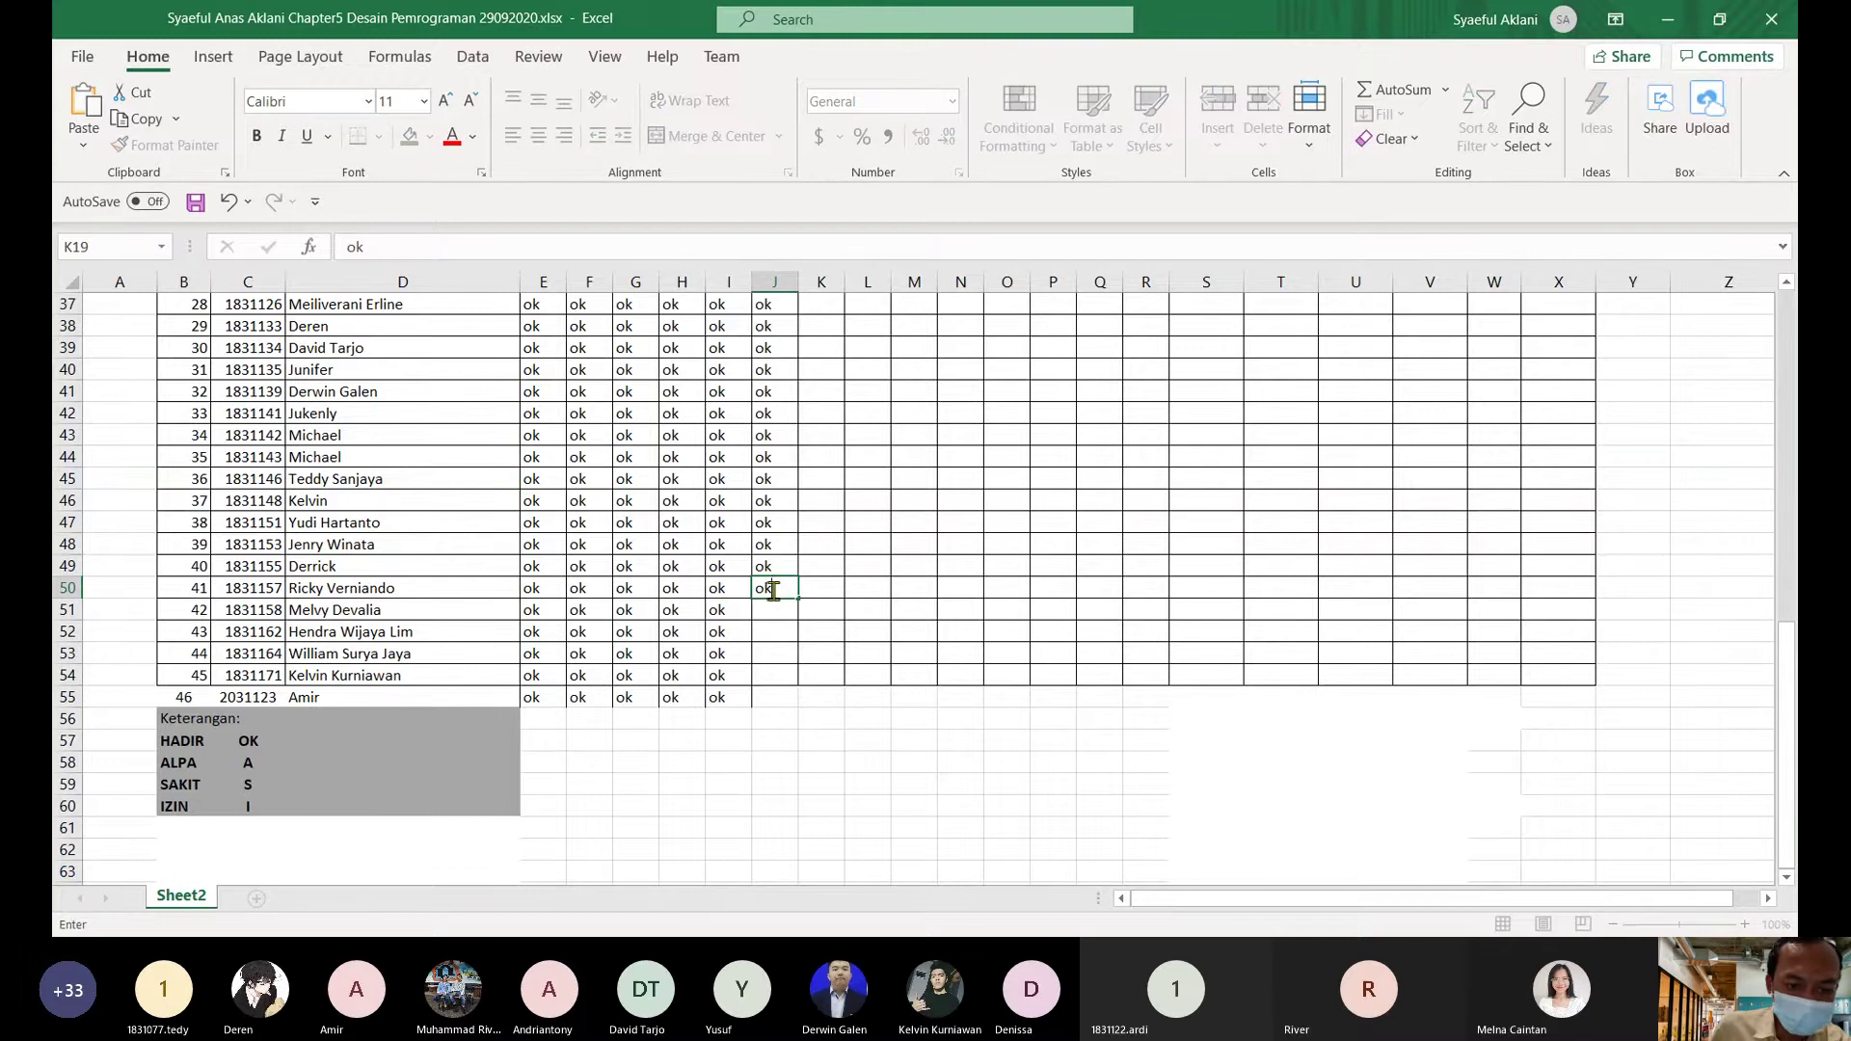
pyautogui.click(768, 605)
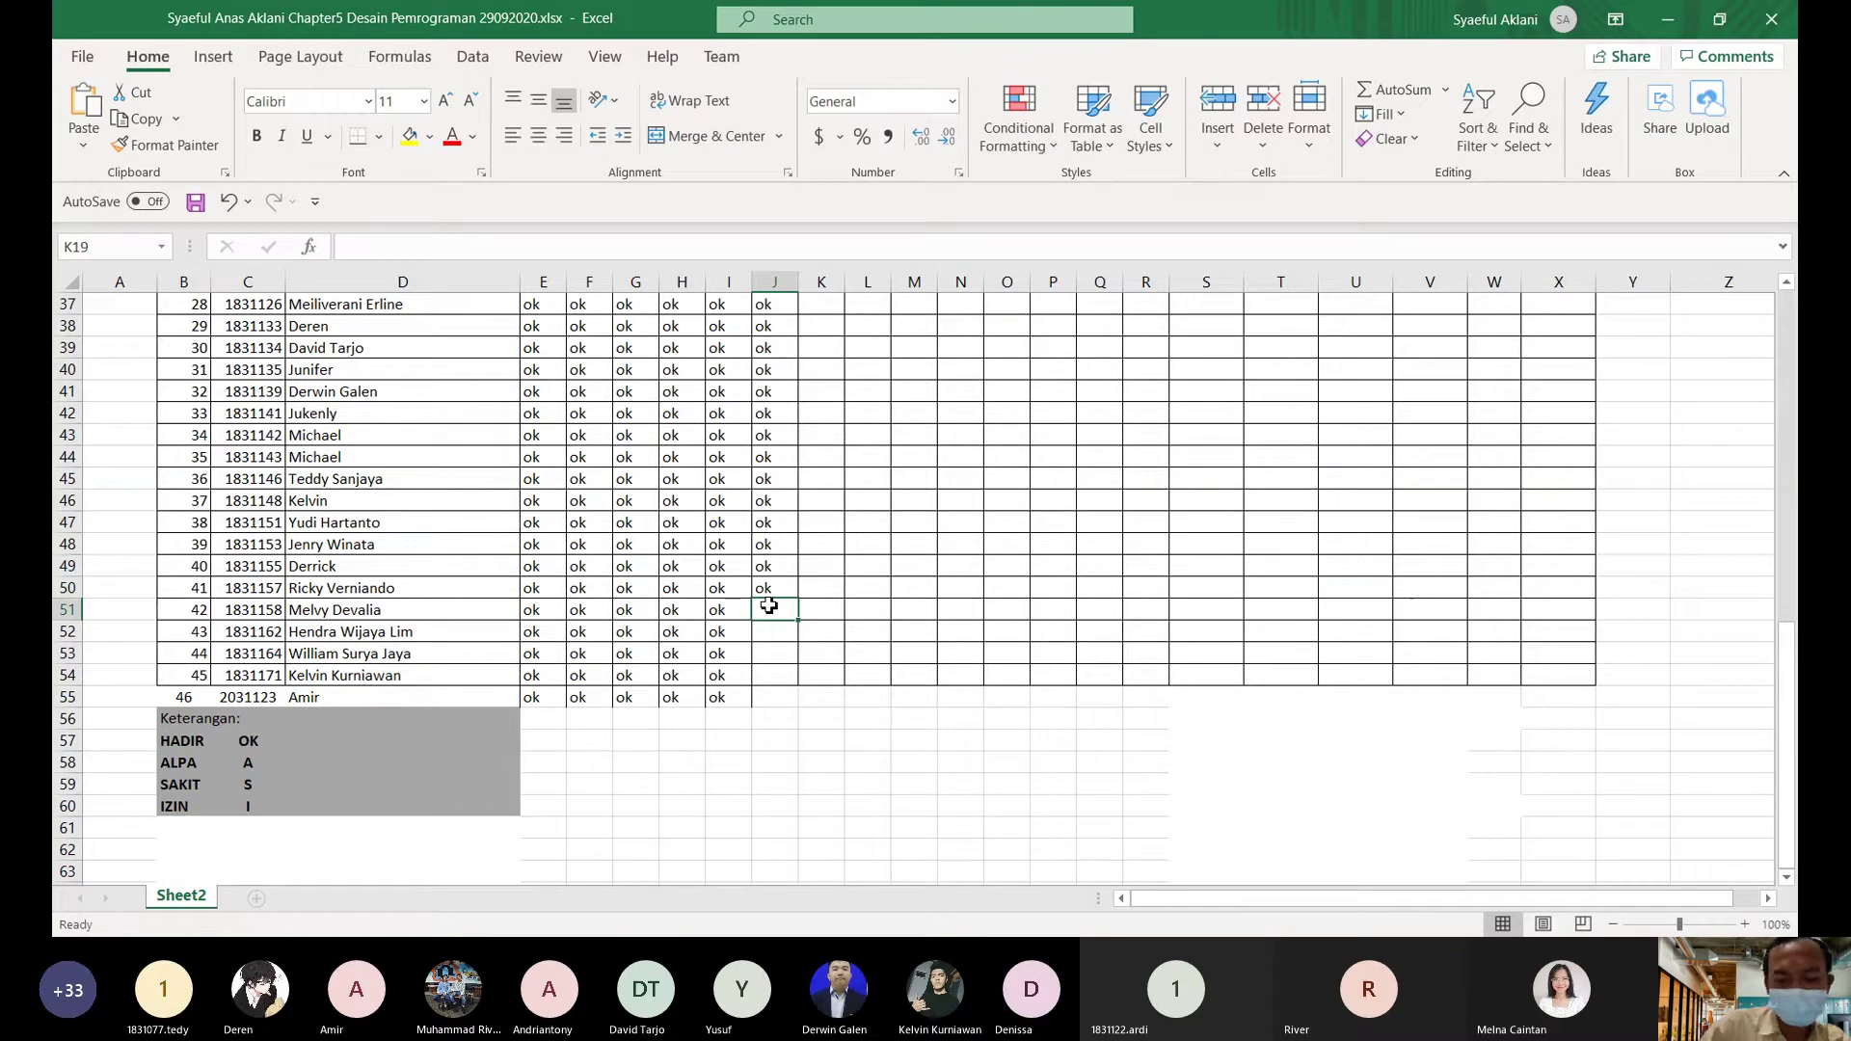
pyautogui.write('ok')
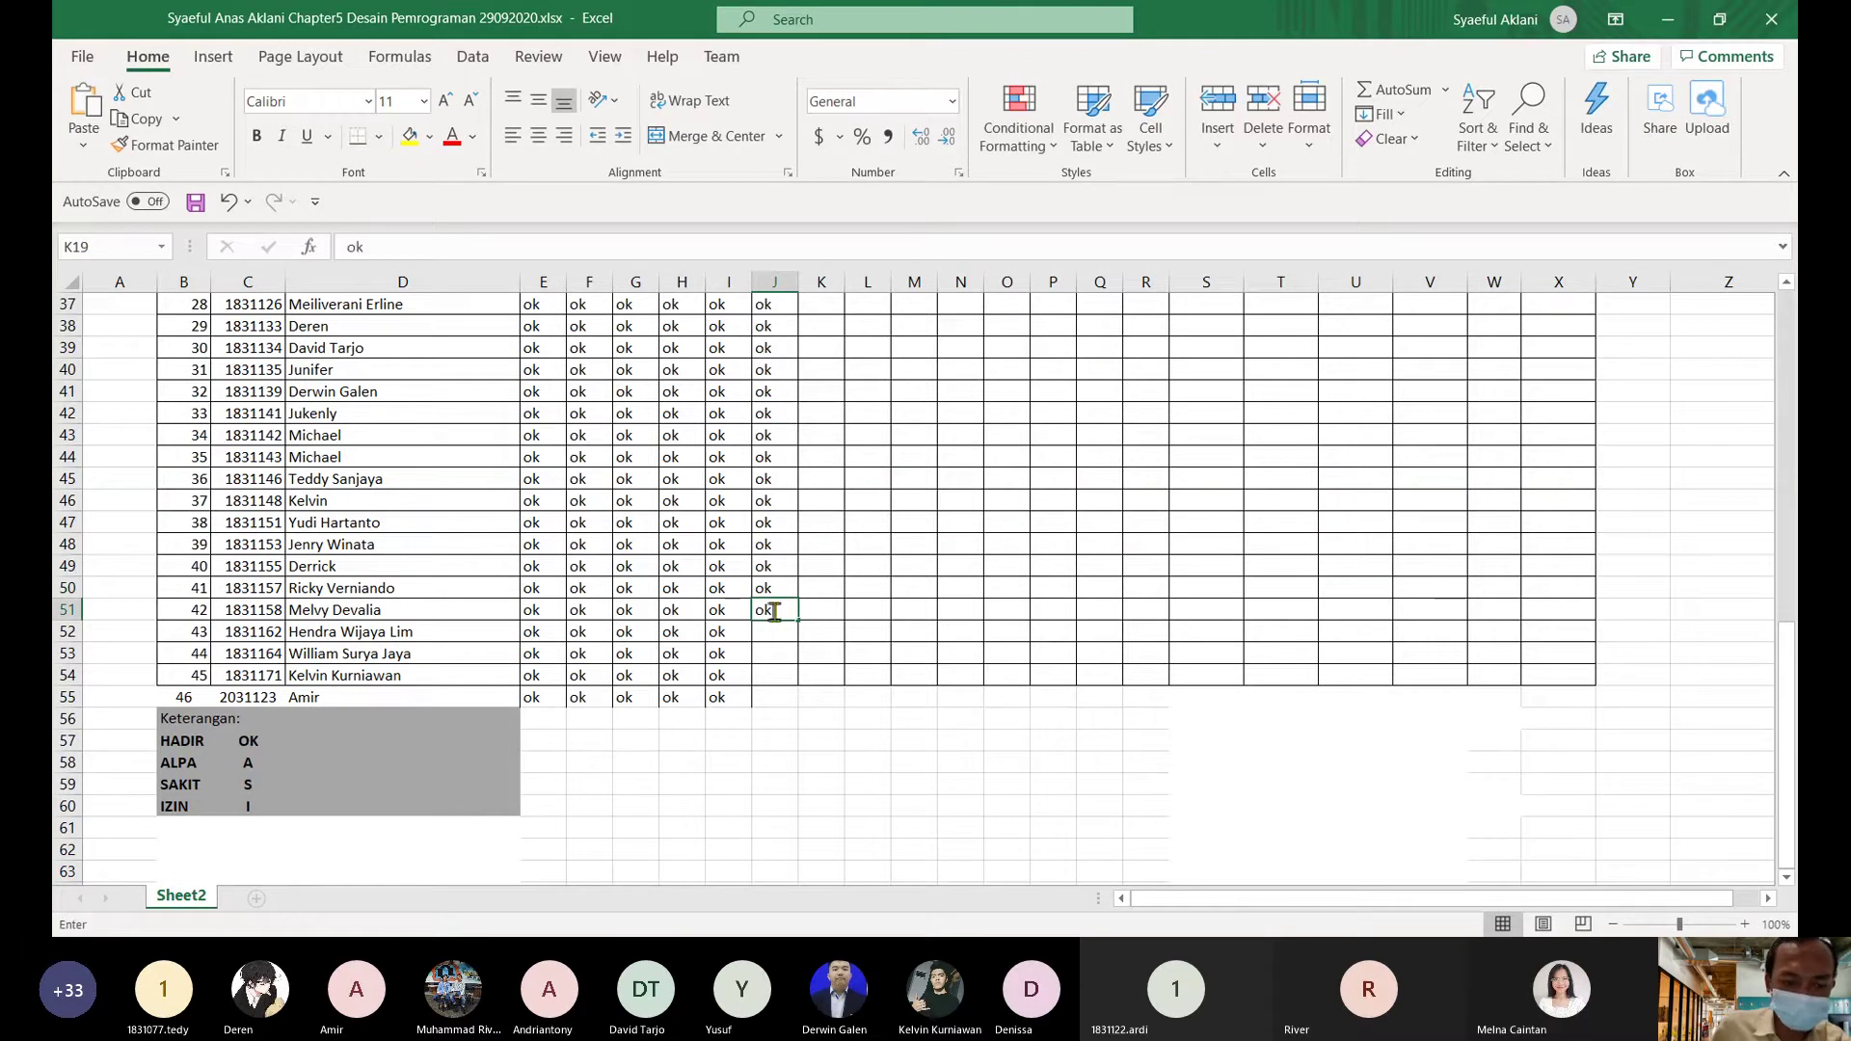
# - Enter "ok" in cells J52 to J54 to mark students 43 through 45 as present
pyautogui.click(772, 632)
pyautogui.write('ok')
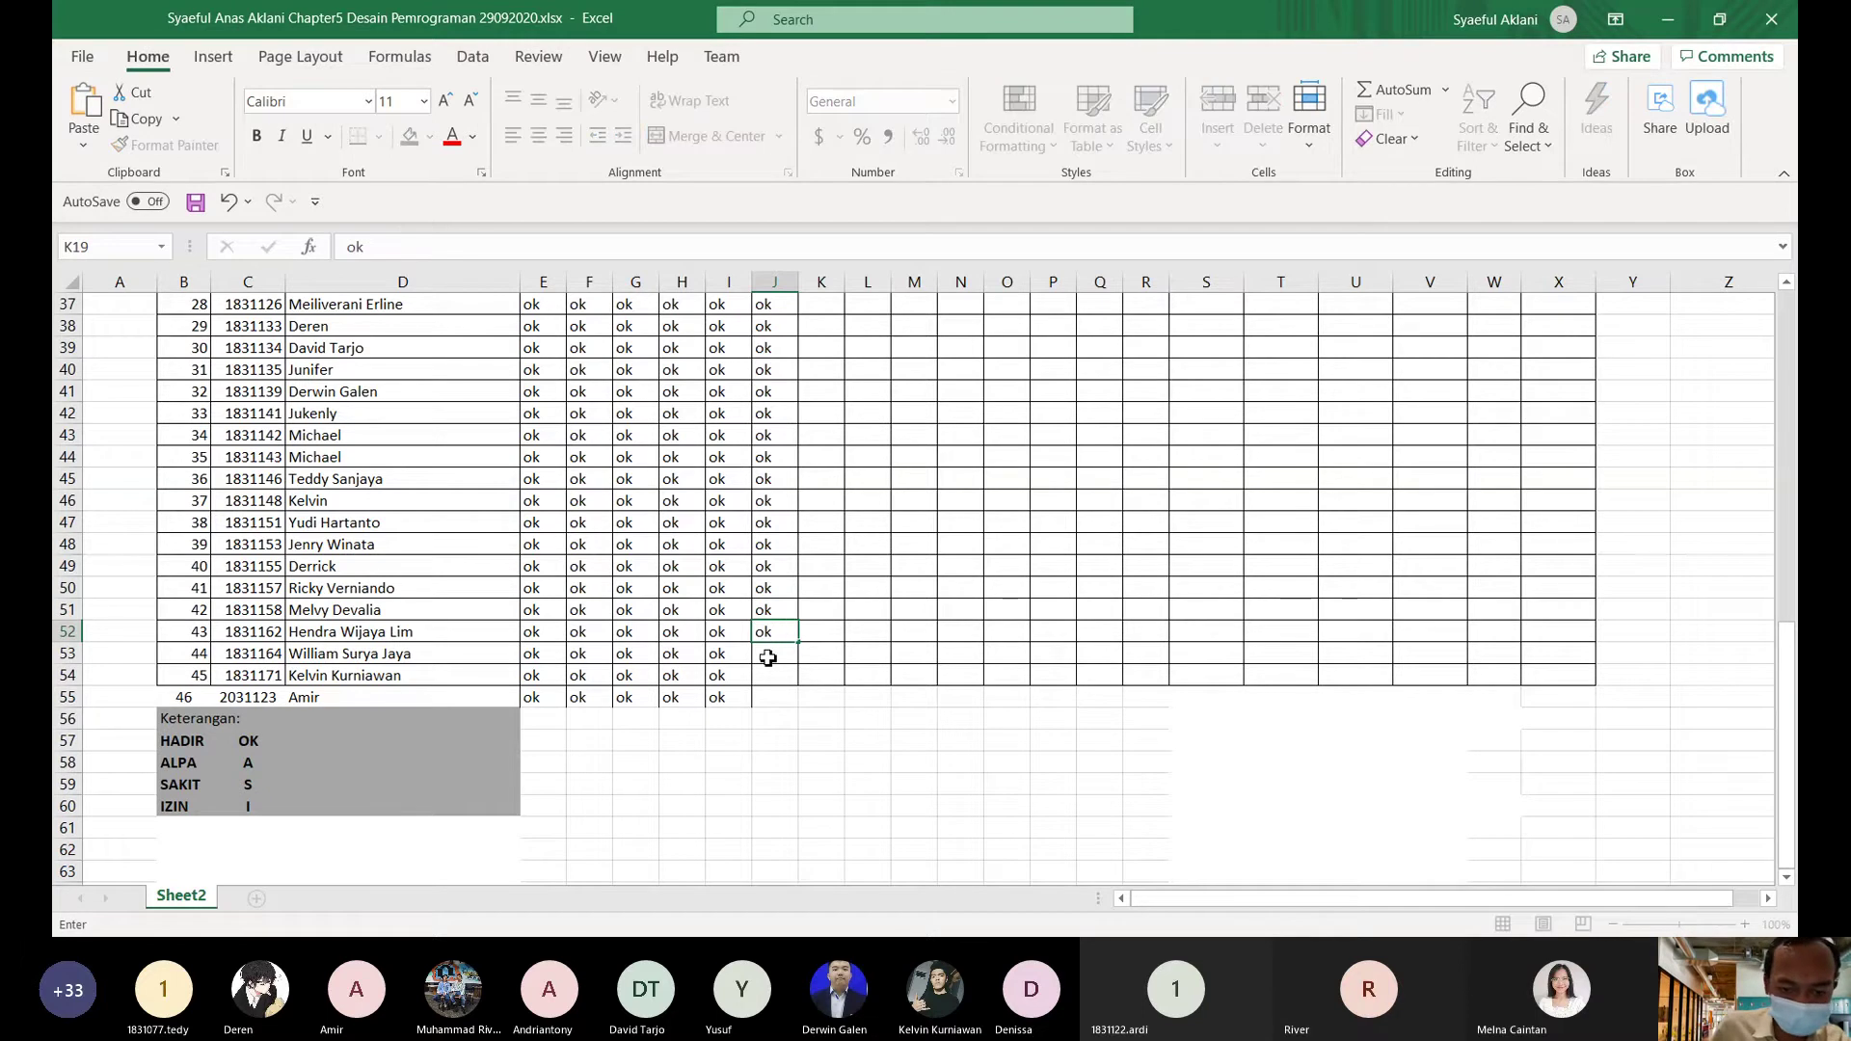
pyautogui.click(763, 655)
pyautogui.write('ok')
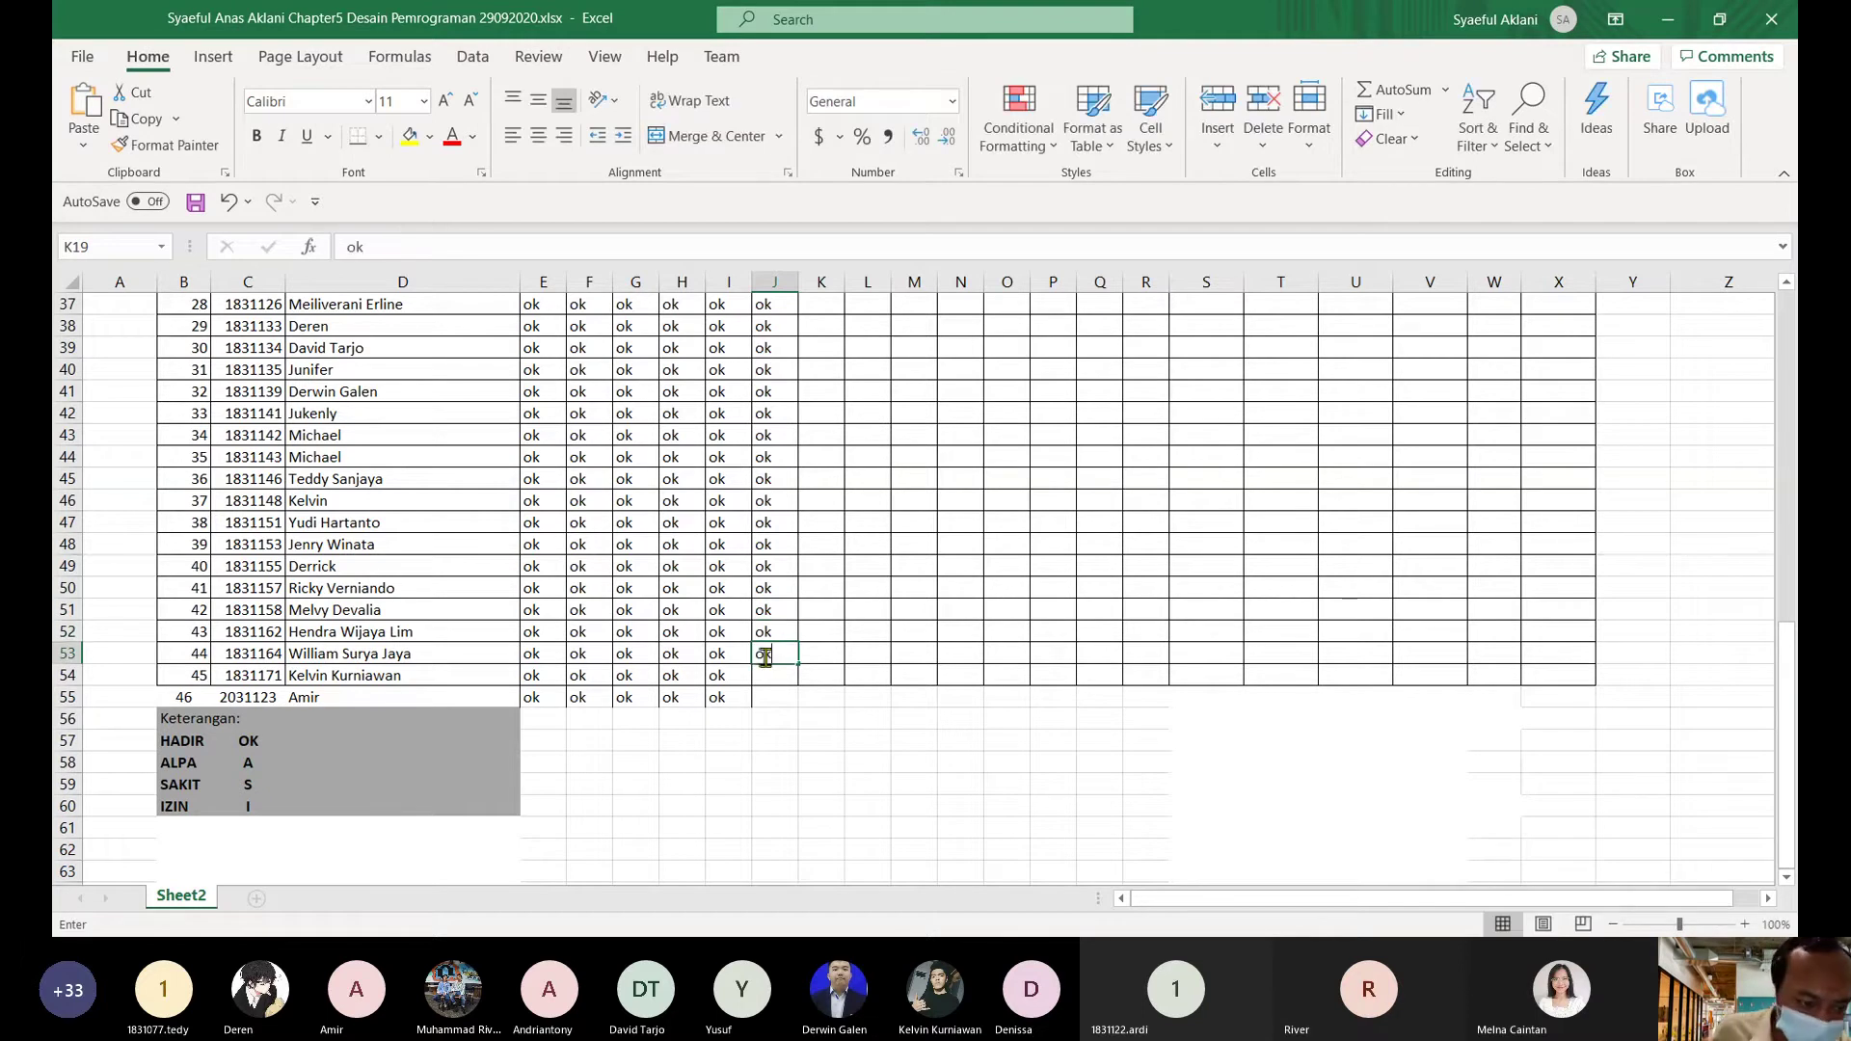
pyautogui.click(773, 682)
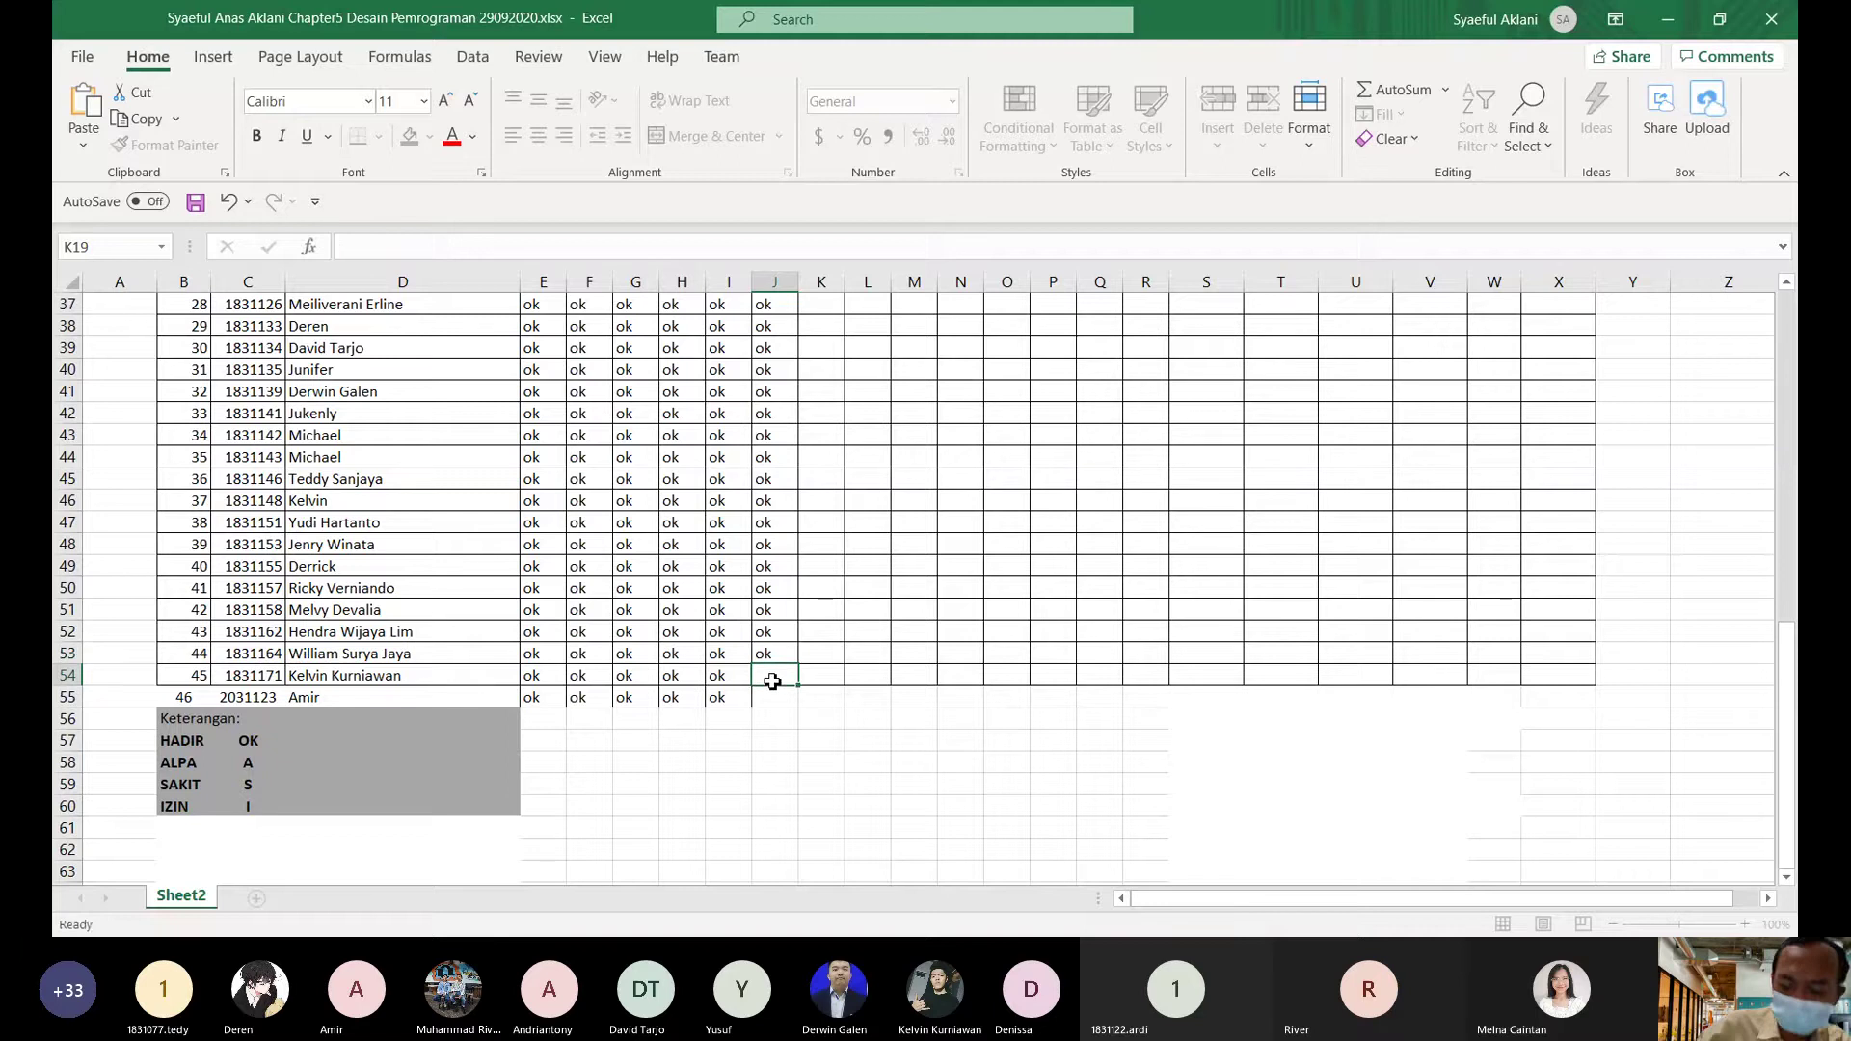
pyautogui.write('ok')
pyautogui.click(776, 694)
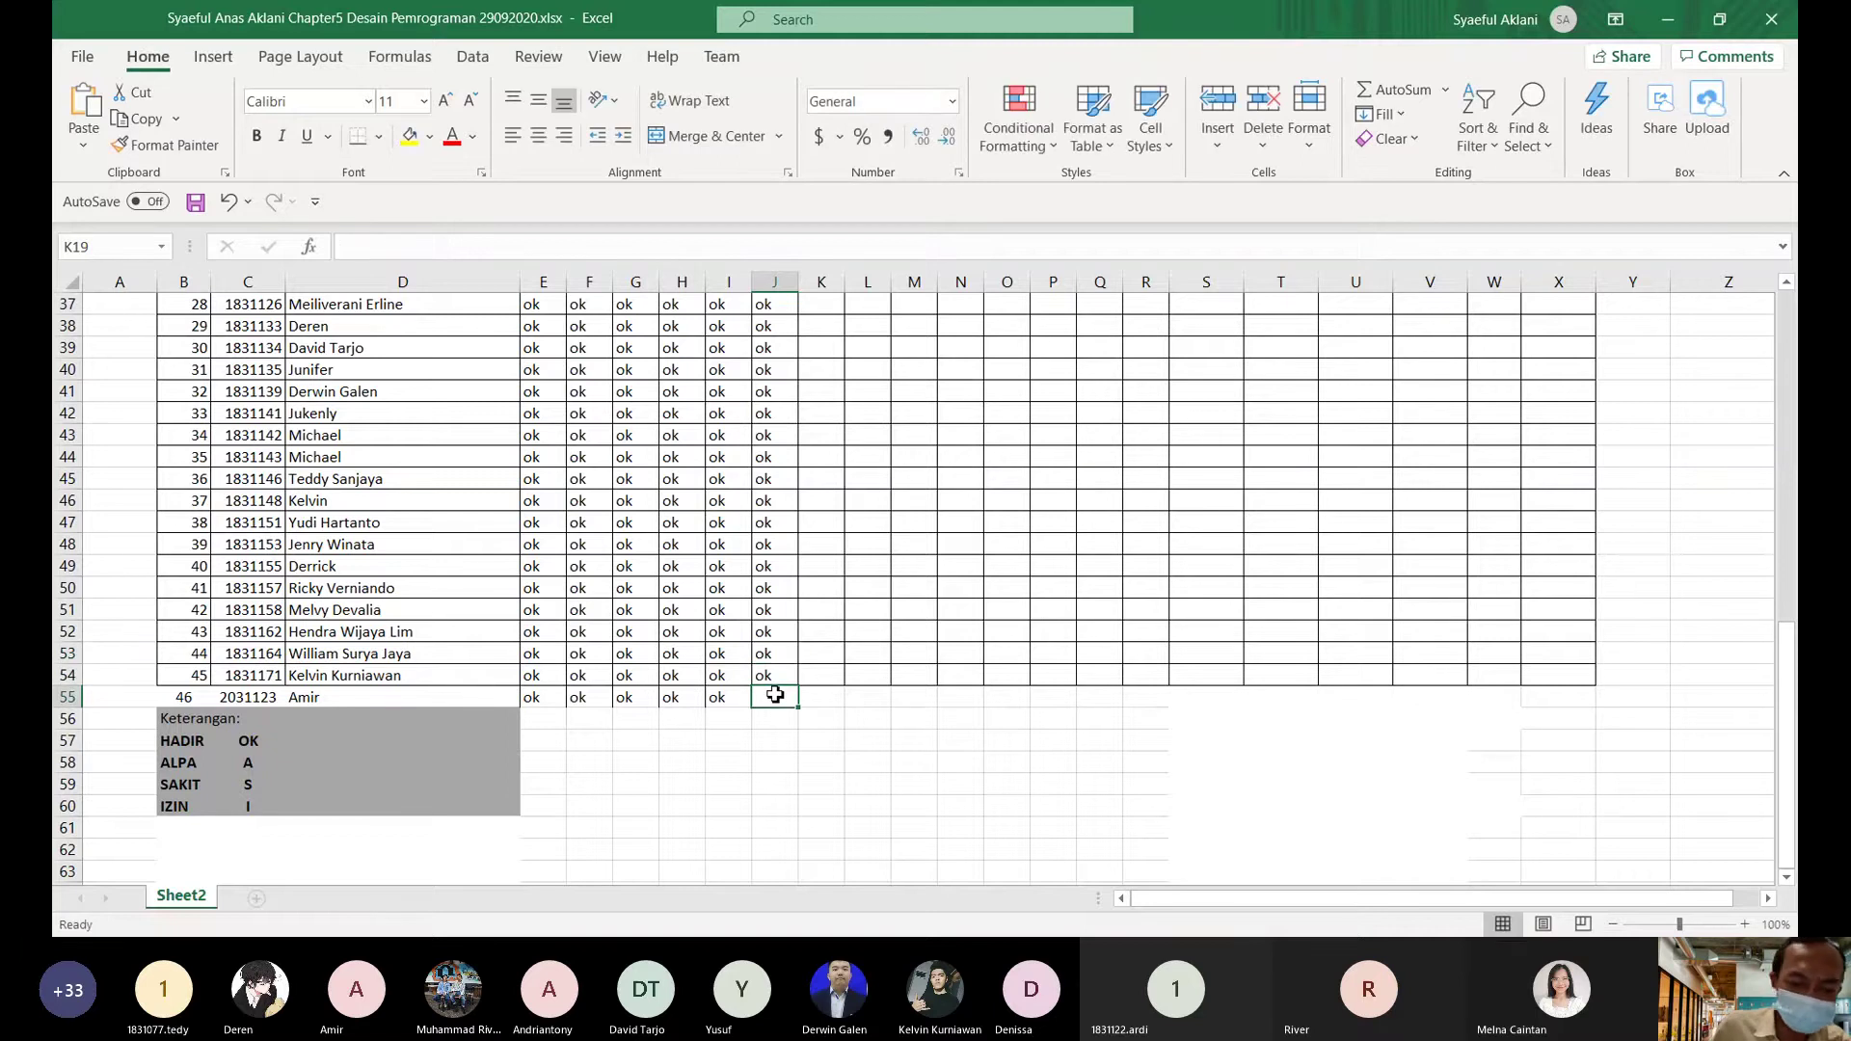
pyautogui.write('pl')
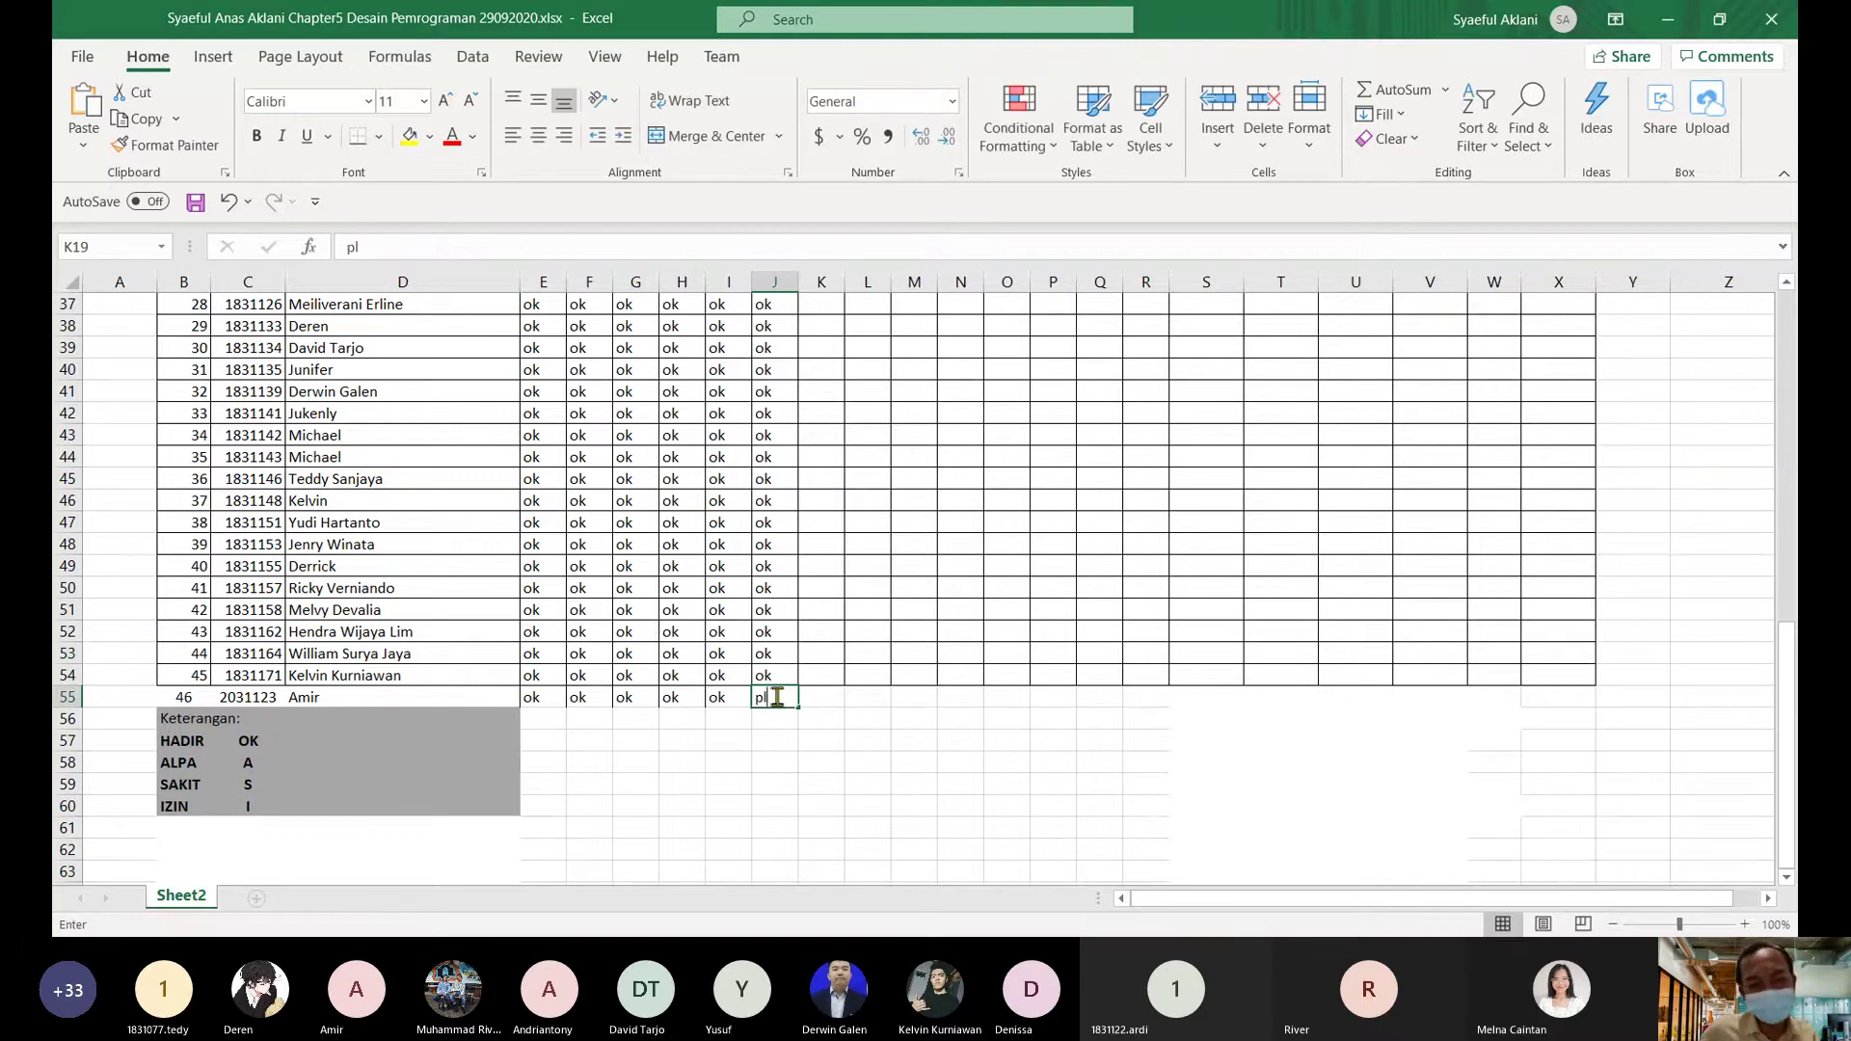
pyautogui.press('Escape')
# - Save the attendance workbook under its existing file name
pyautogui.scroll(10, 1041, 744)
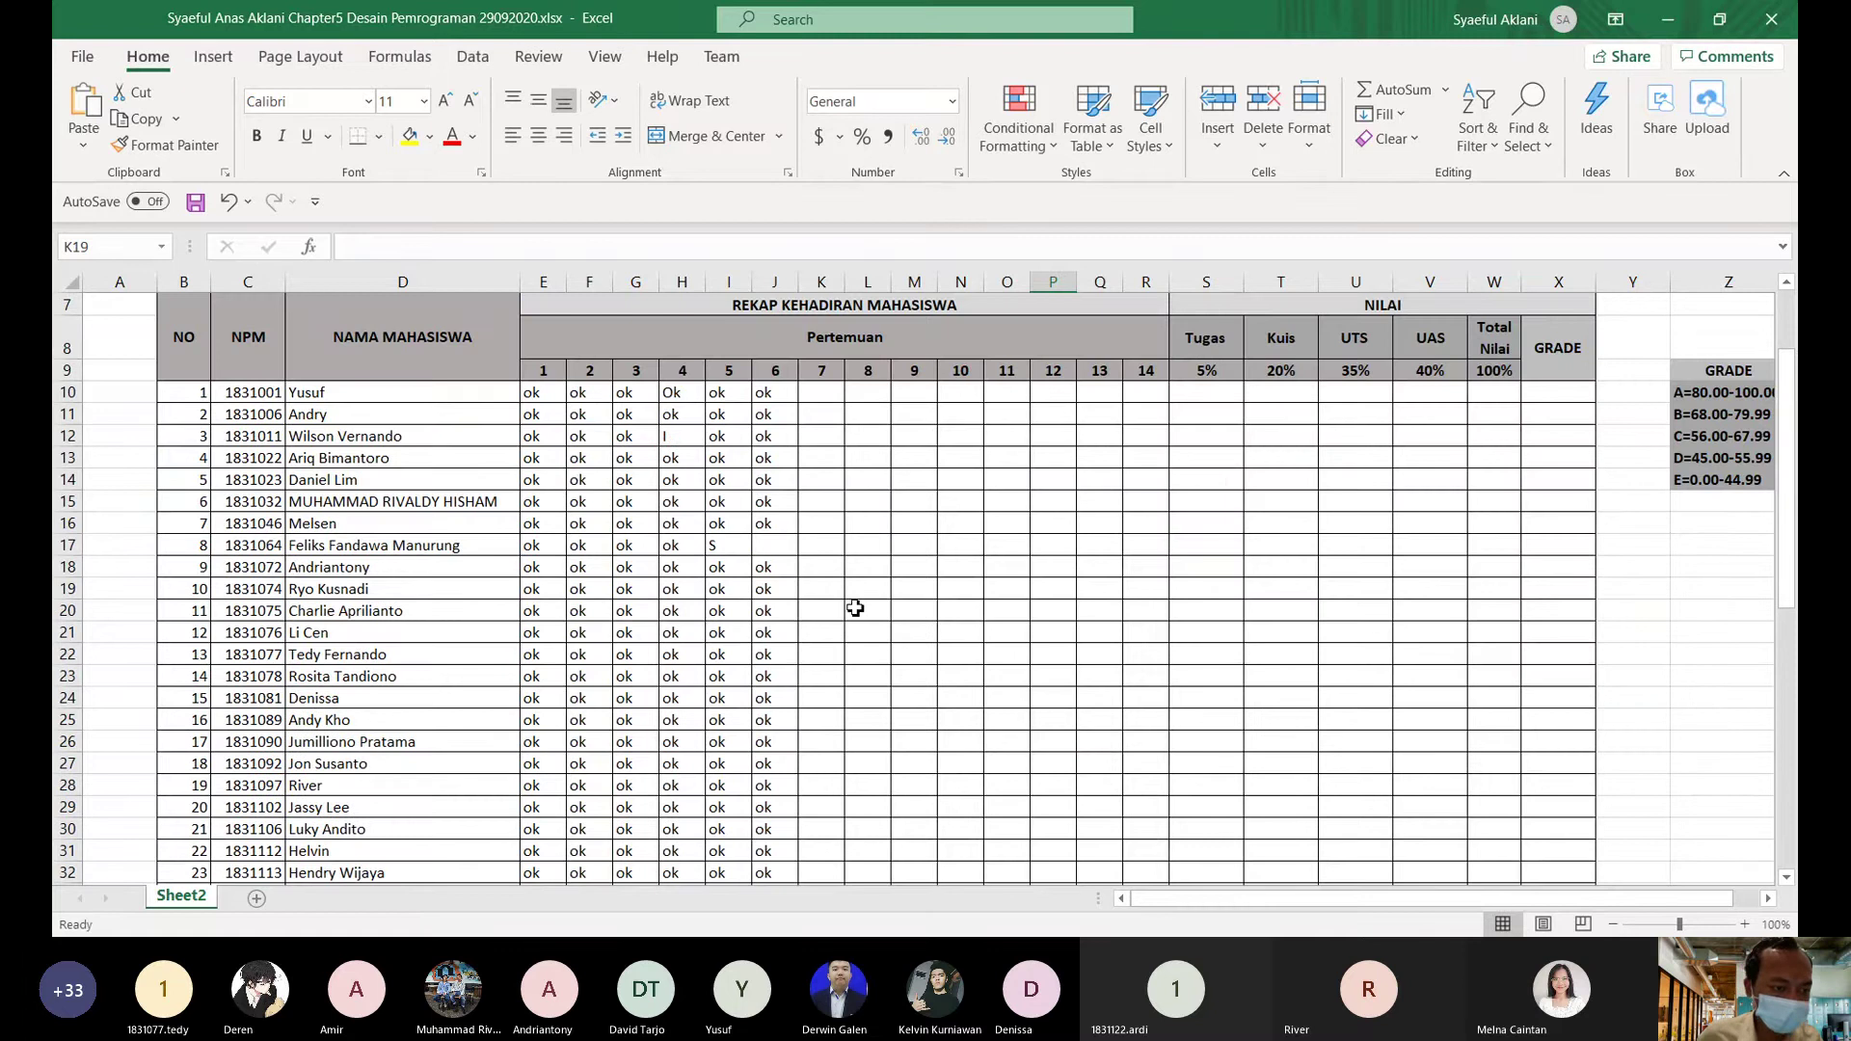
pyautogui.click(84, 58)
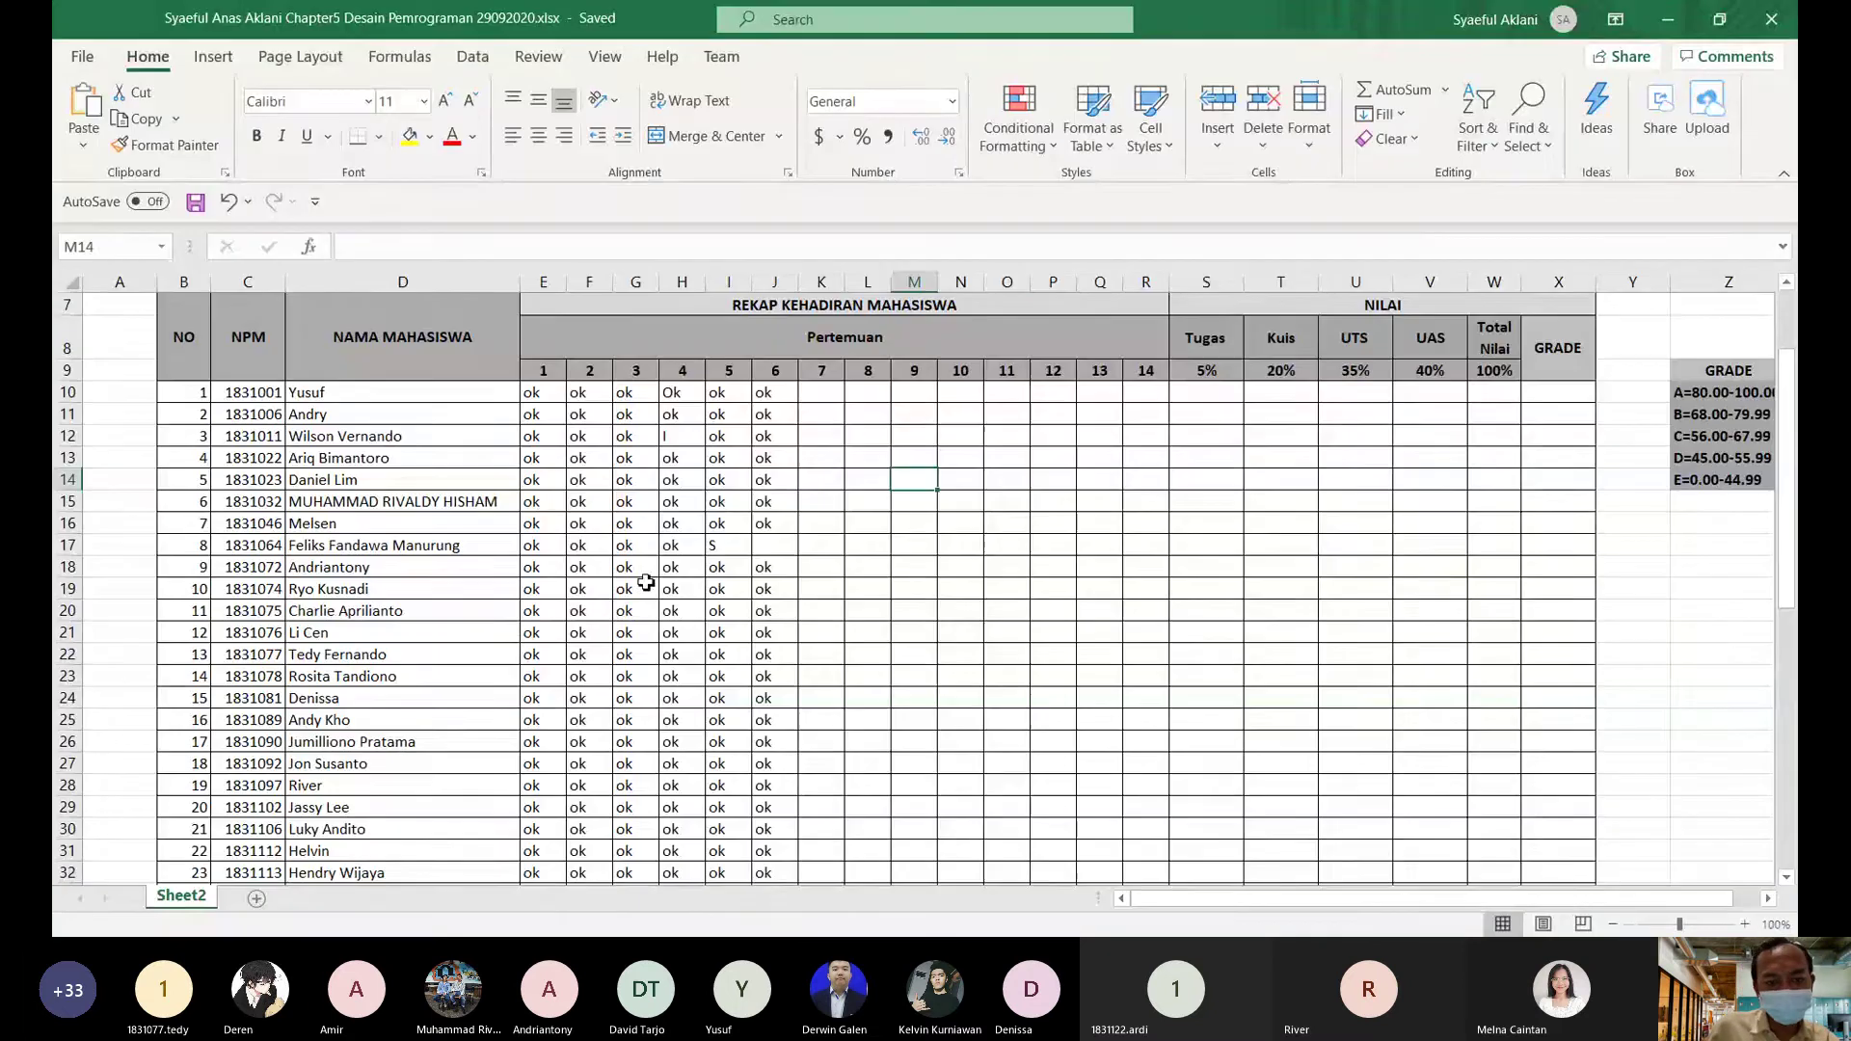